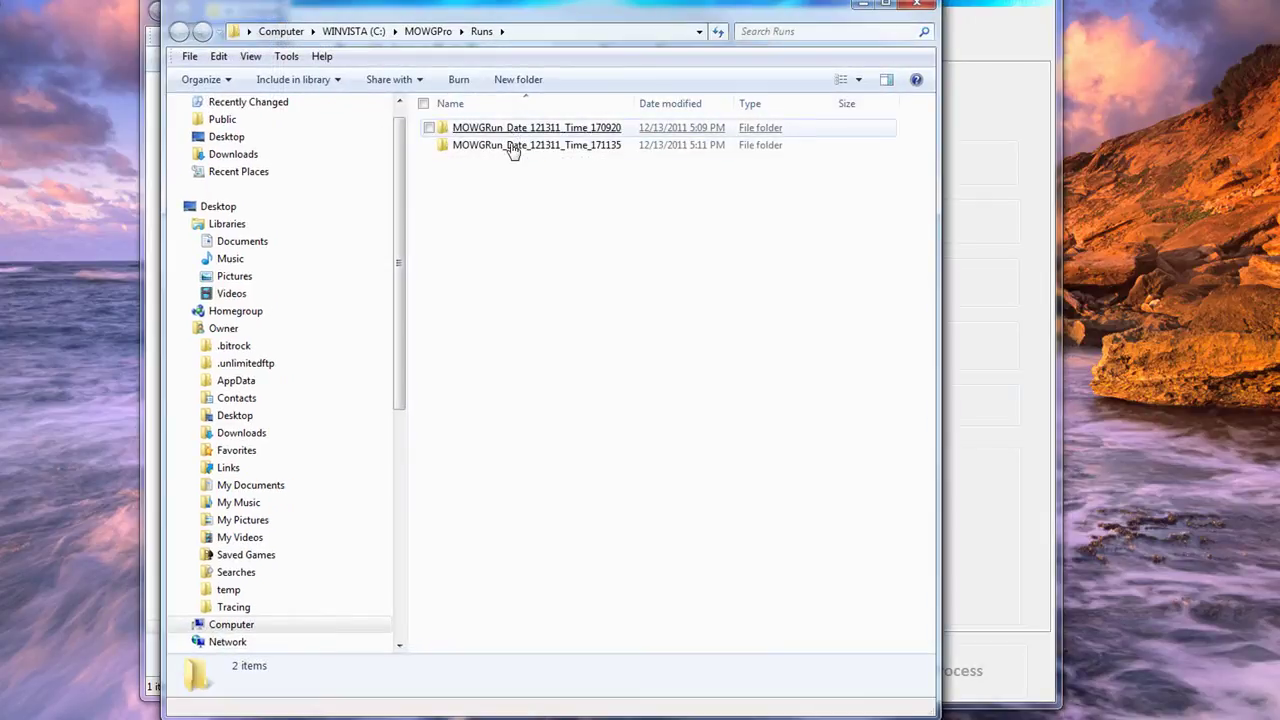
Close the Runs folder window and examine the domain and subfolder parts of the profile's Domain Name address
left_click(917, 5)
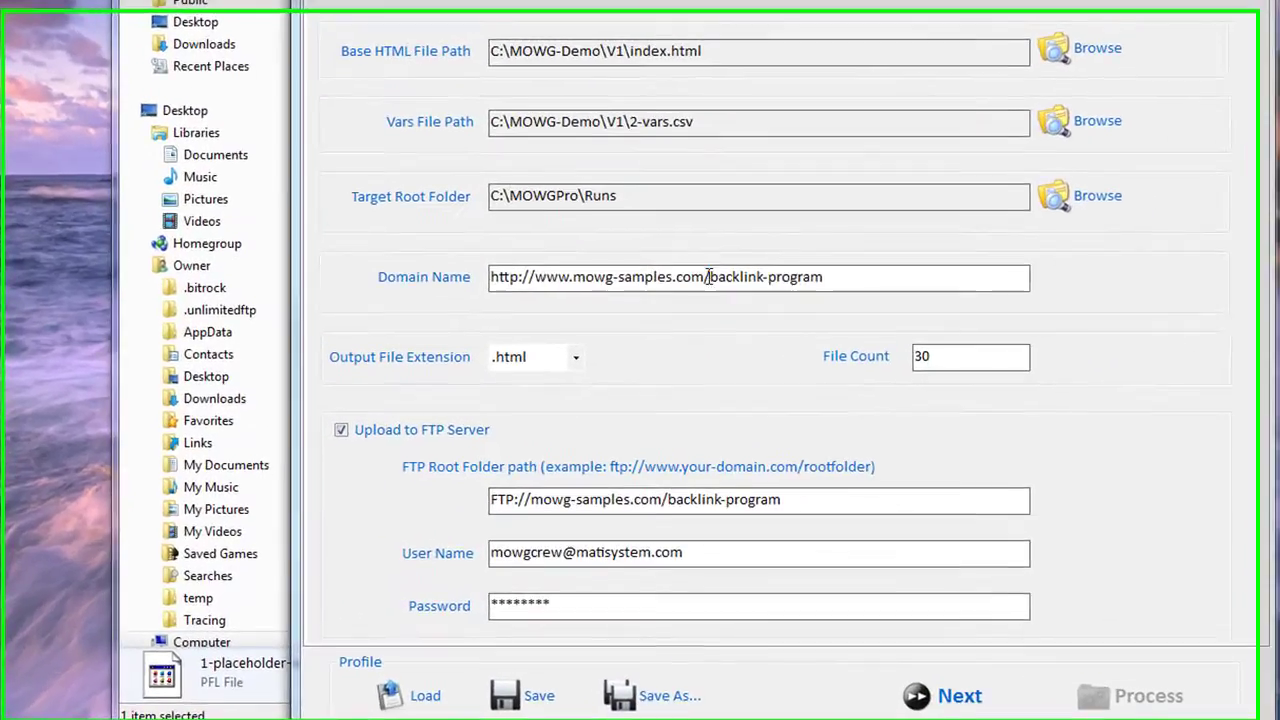
left_click_drag(708, 276, 574, 276)
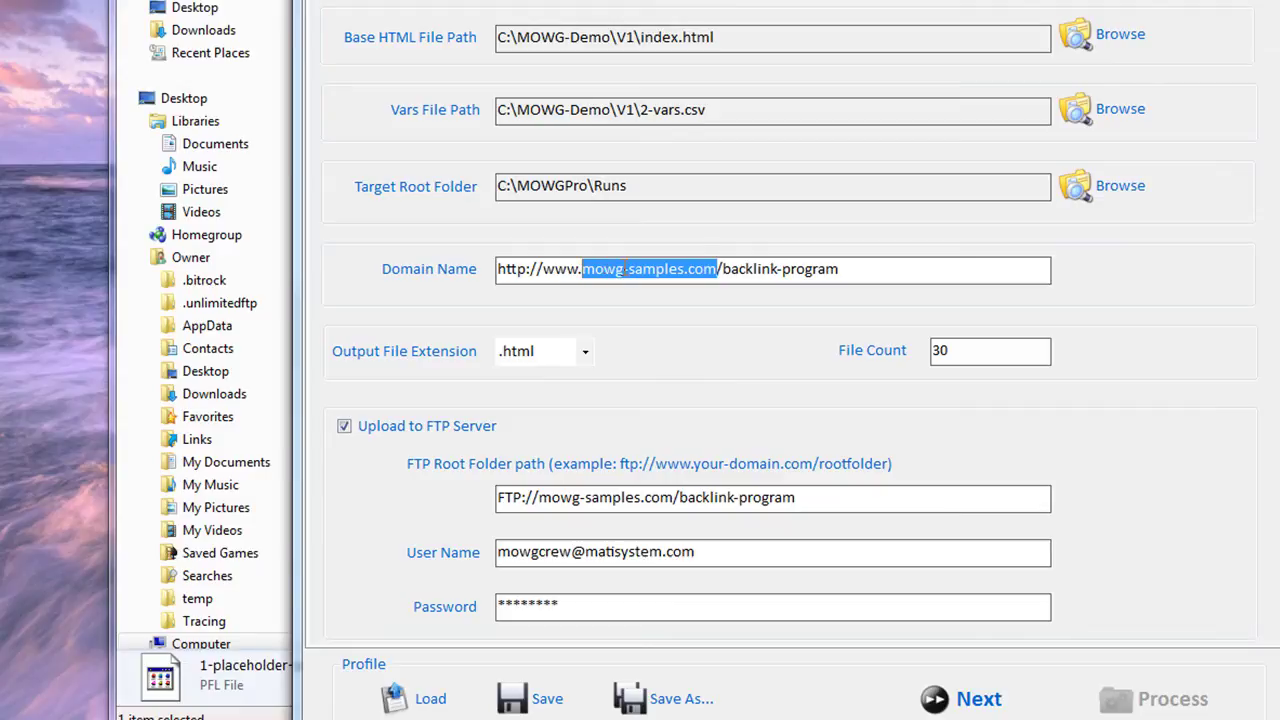
left_click(864, 278)
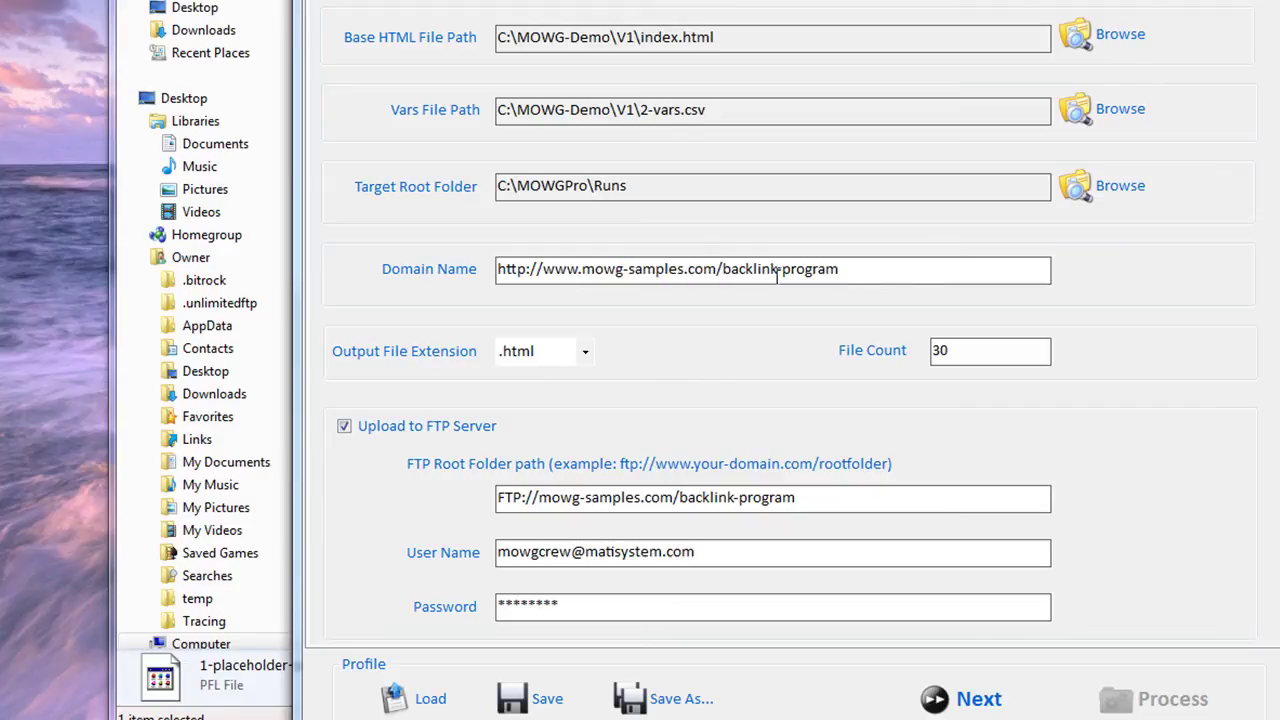
left_click_drag(723, 271, 935, 272)
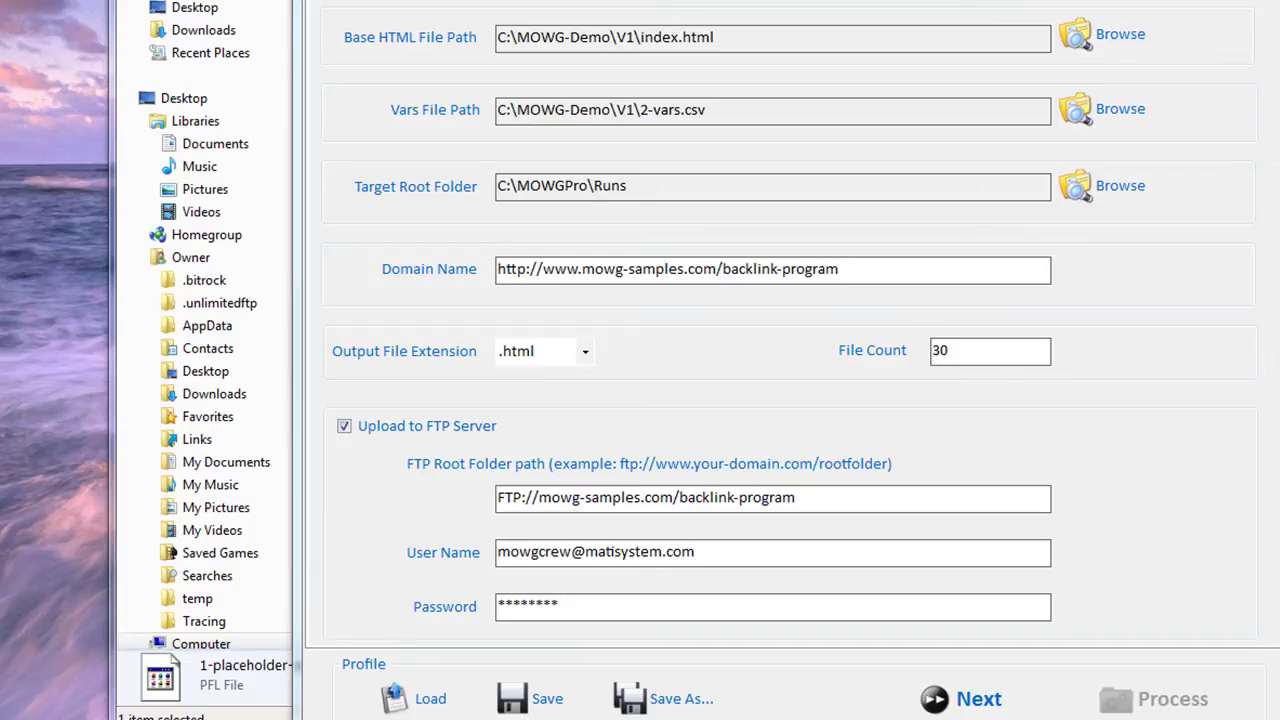
Copy the keyword "best business opportunity" from the keyword list in the tutorial notes
scroll(1040, 210, "down", 10)
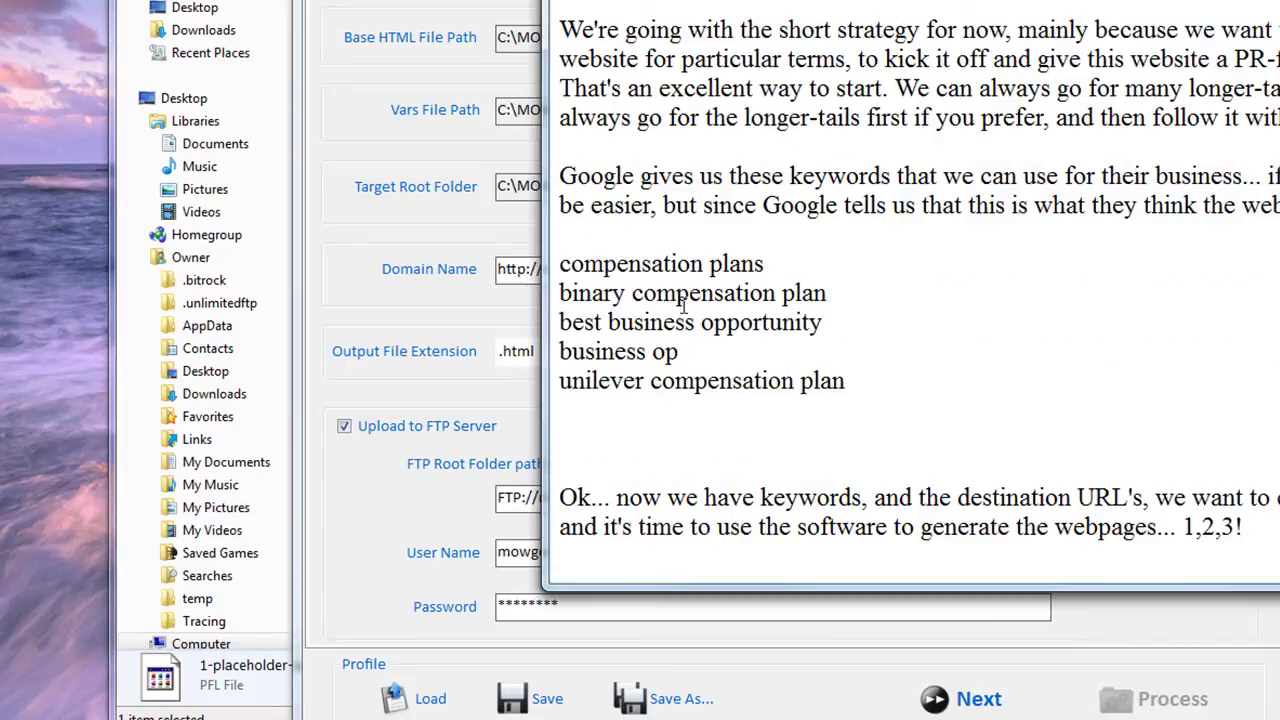
left_click_drag(828, 322, 558, 323)
right_click(597, 317)
left_click(648, 393)
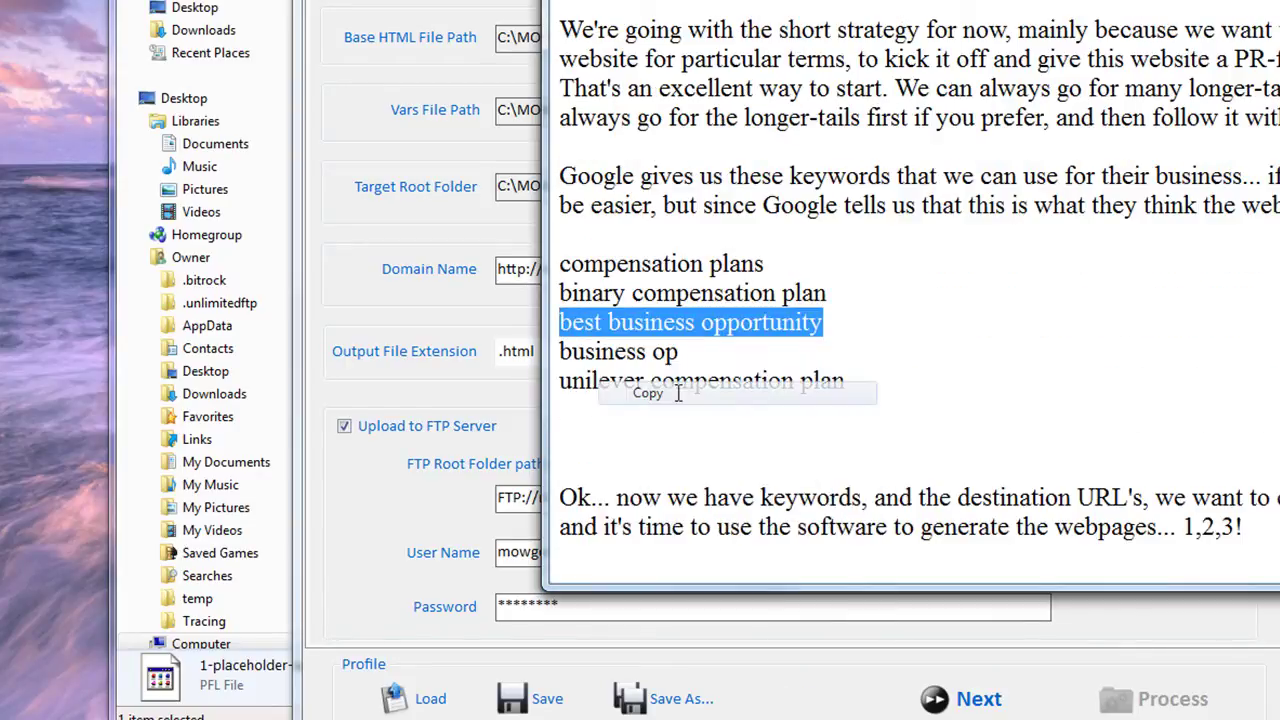
Replace "backlink-program" in the profile's Domain Name with the copied keyword "best business opportunity"
key("alt+Tab")
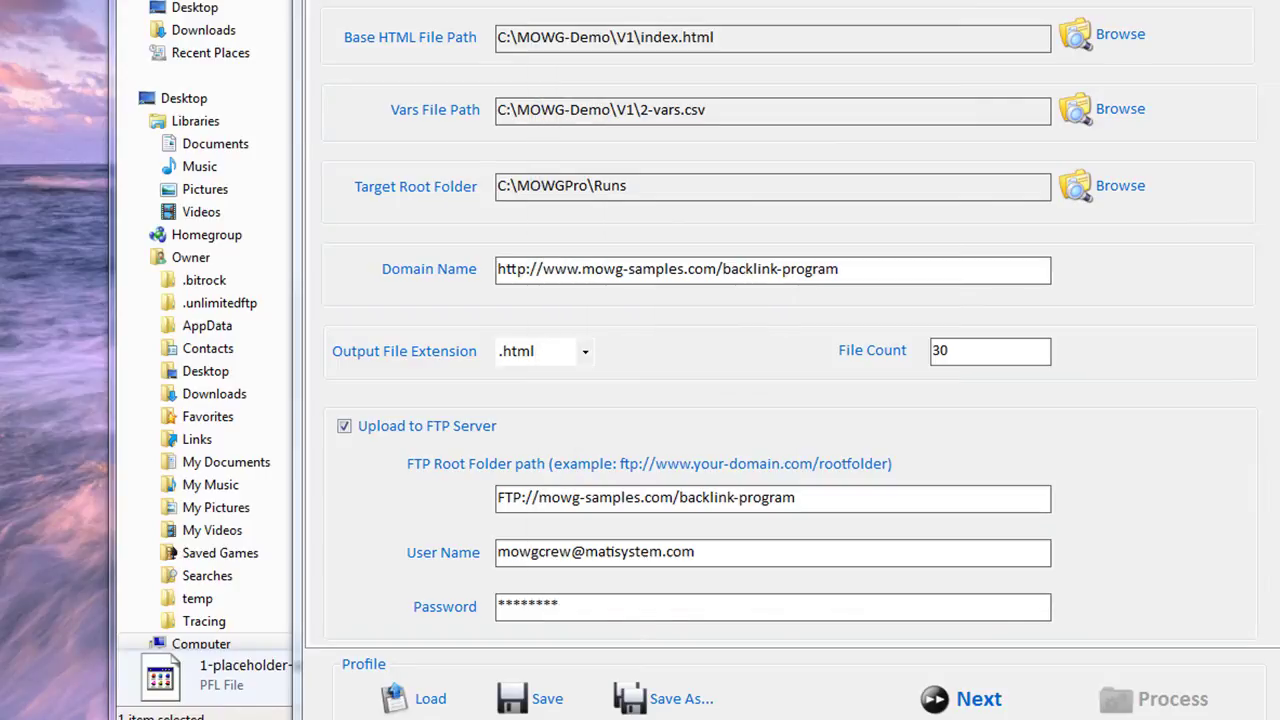
left_click_drag(840, 269, 722, 269)
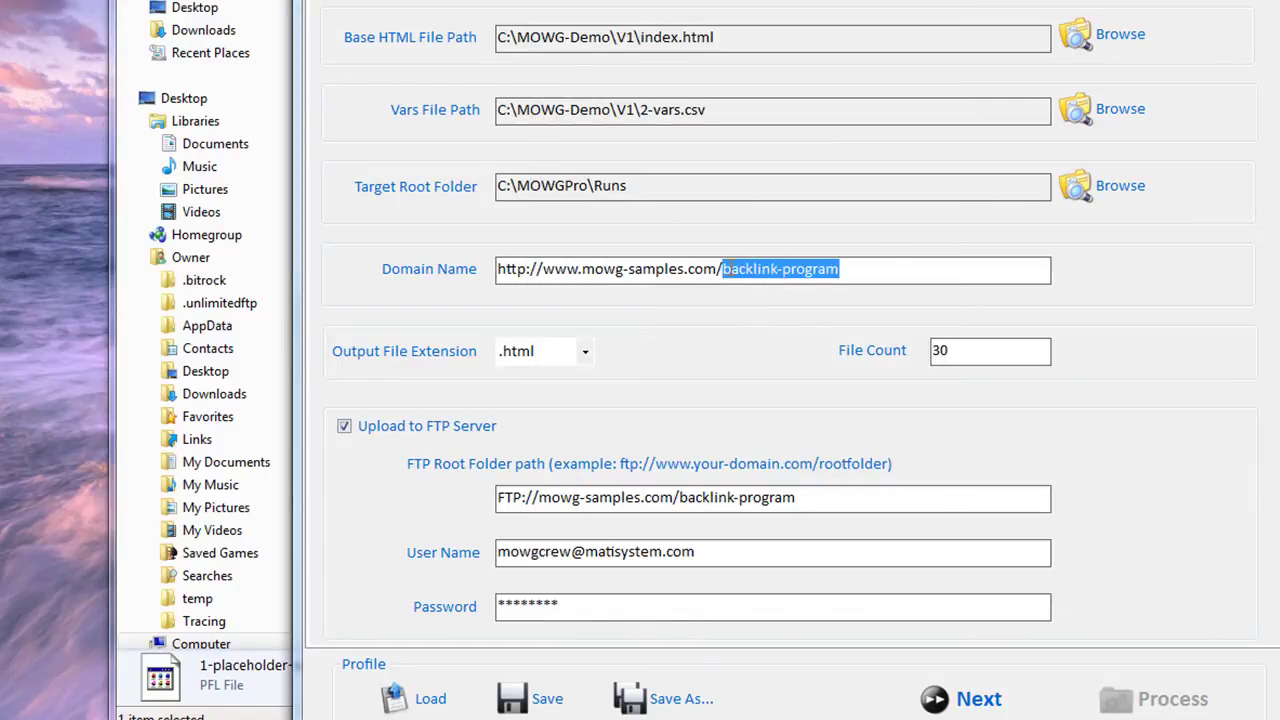
right_click(733, 271)
left_click(814, 363)
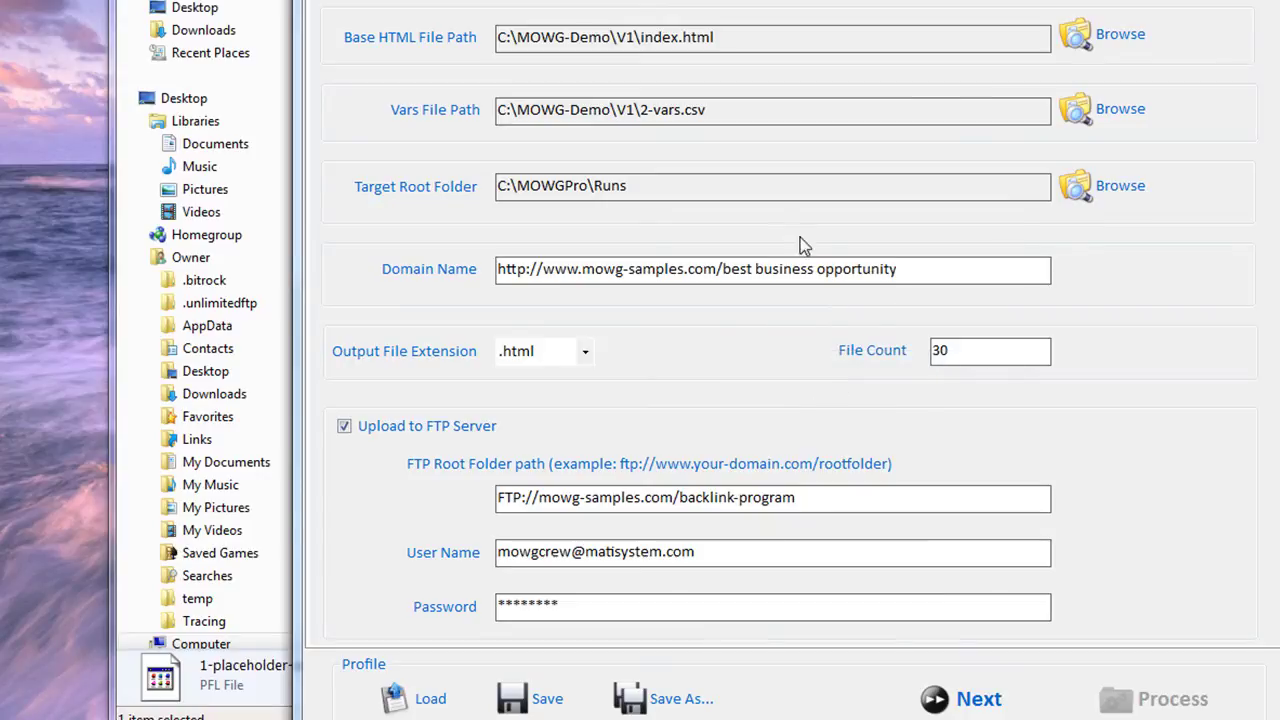
Replace the spaces in the Domain Name's folder with hyphens so it reads "best-business-opportunity"
left_click(755, 270)
key("BackSpace")
type("-")
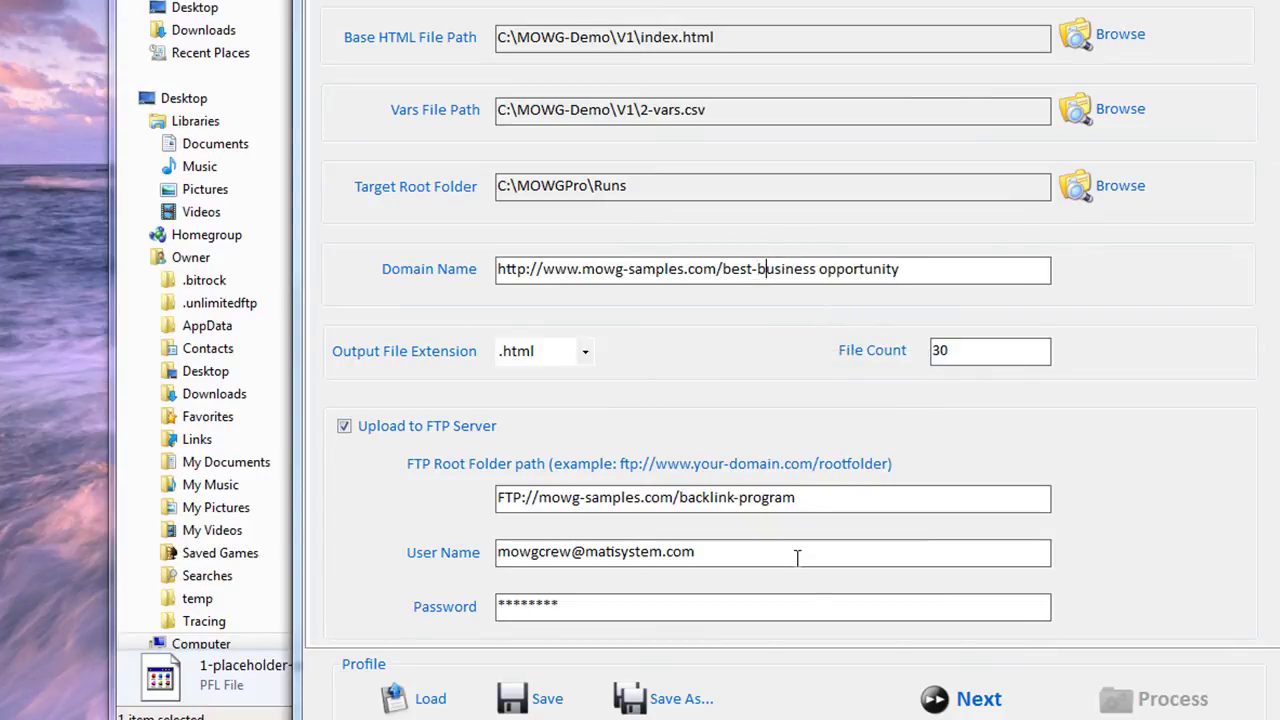
key("Delete")
type("-")
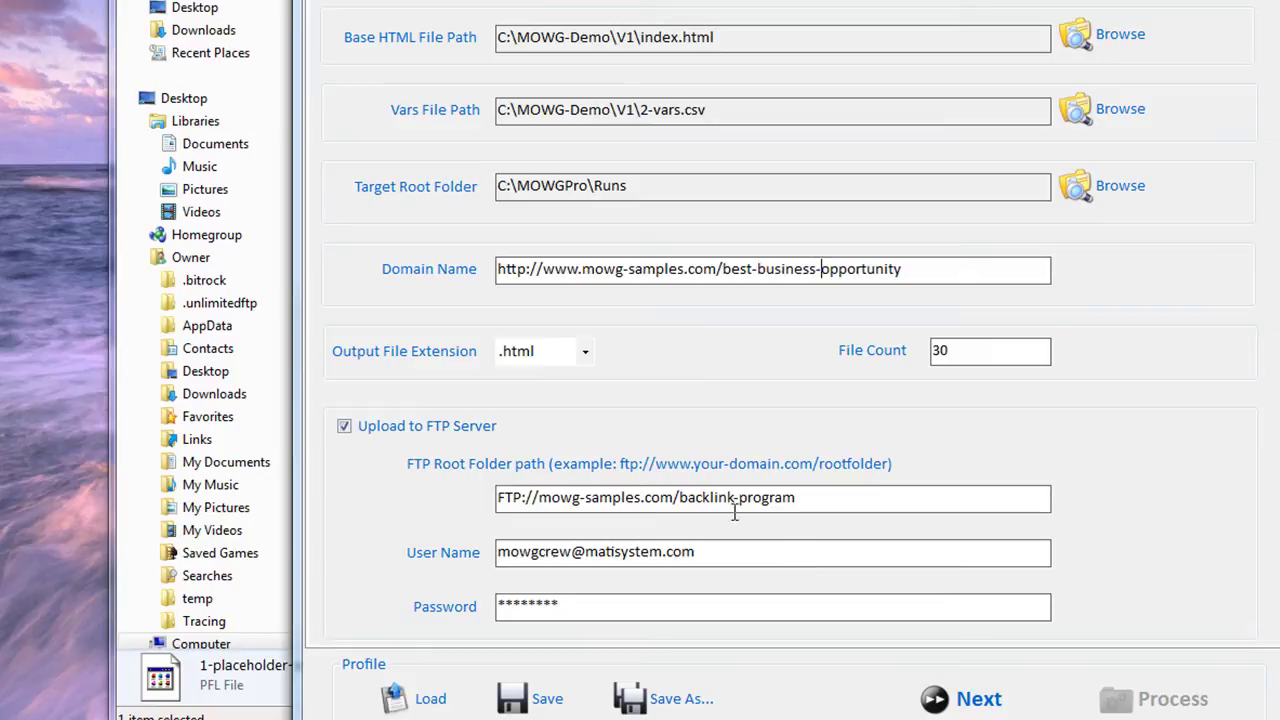
Copy "/best-business-opportunity" from the Domain Name and paste it over "/backlink-program" in the FTP root folder path, keeping a single slash
left_click(941, 270)
left_click_drag(950, 272, 716, 268)
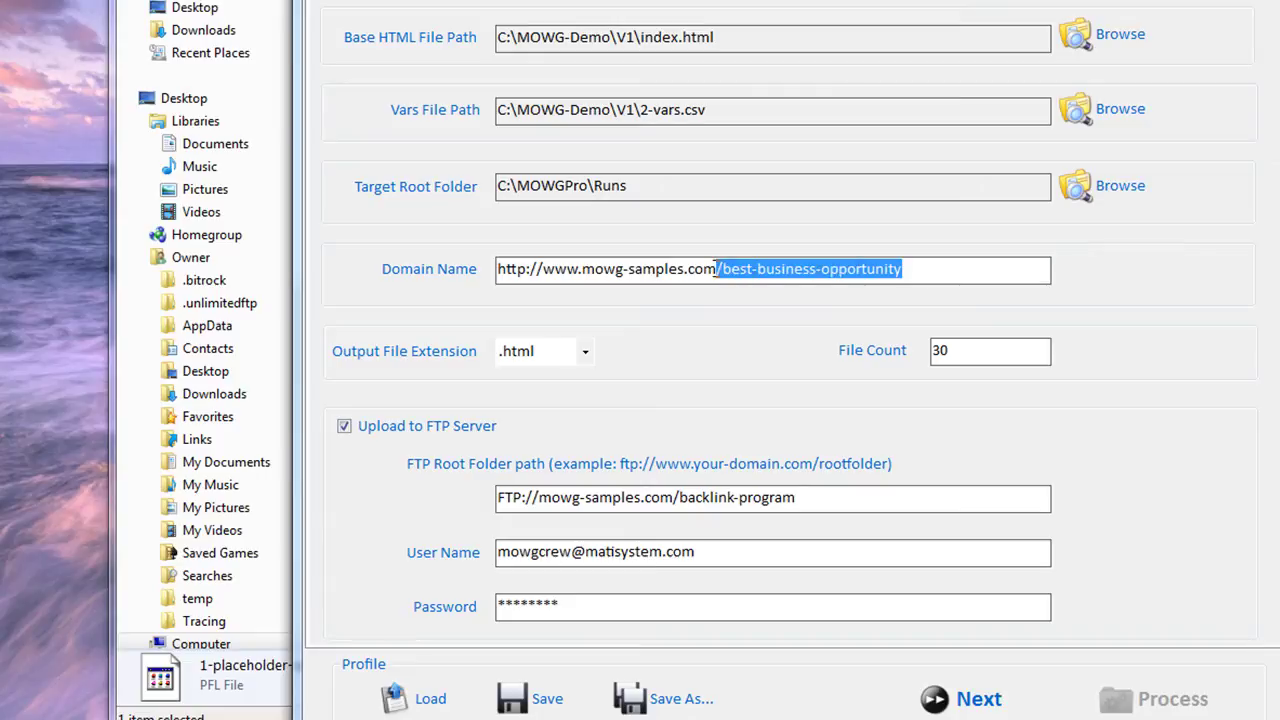
right_click(730, 268)
left_click(786, 343)
left_click_drag(673, 497, 862, 512)
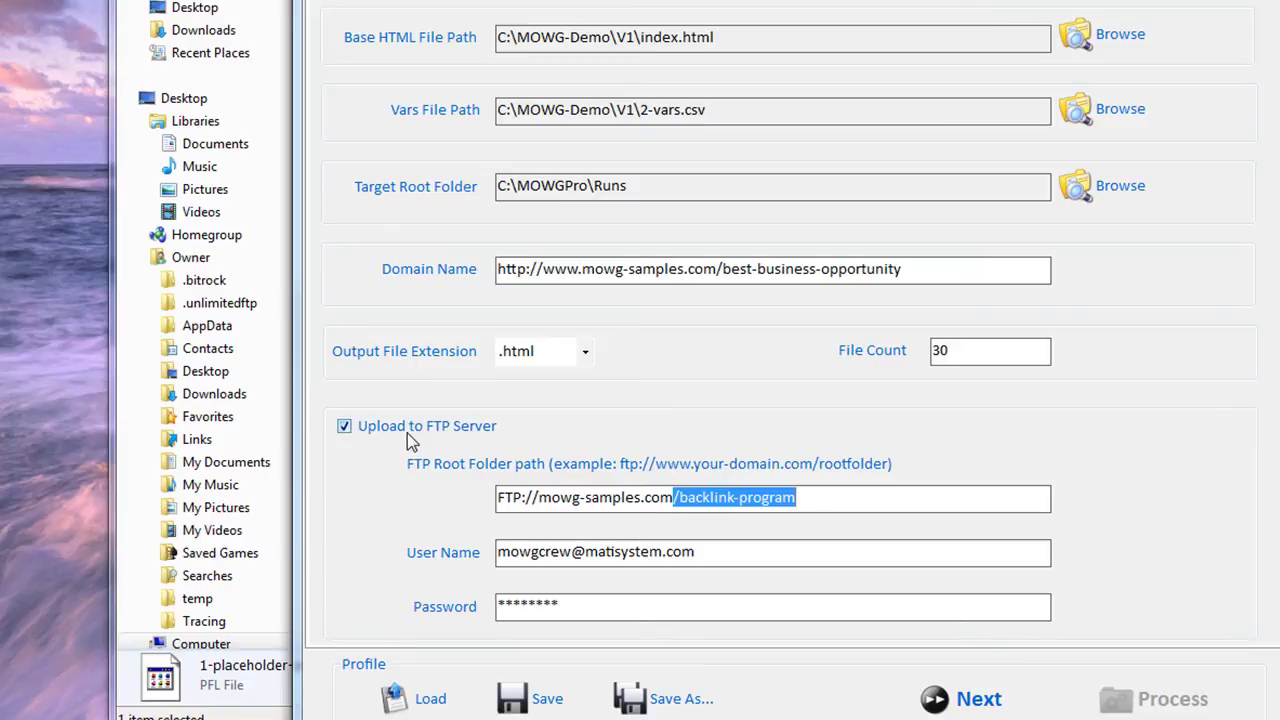
right_click(712, 495)
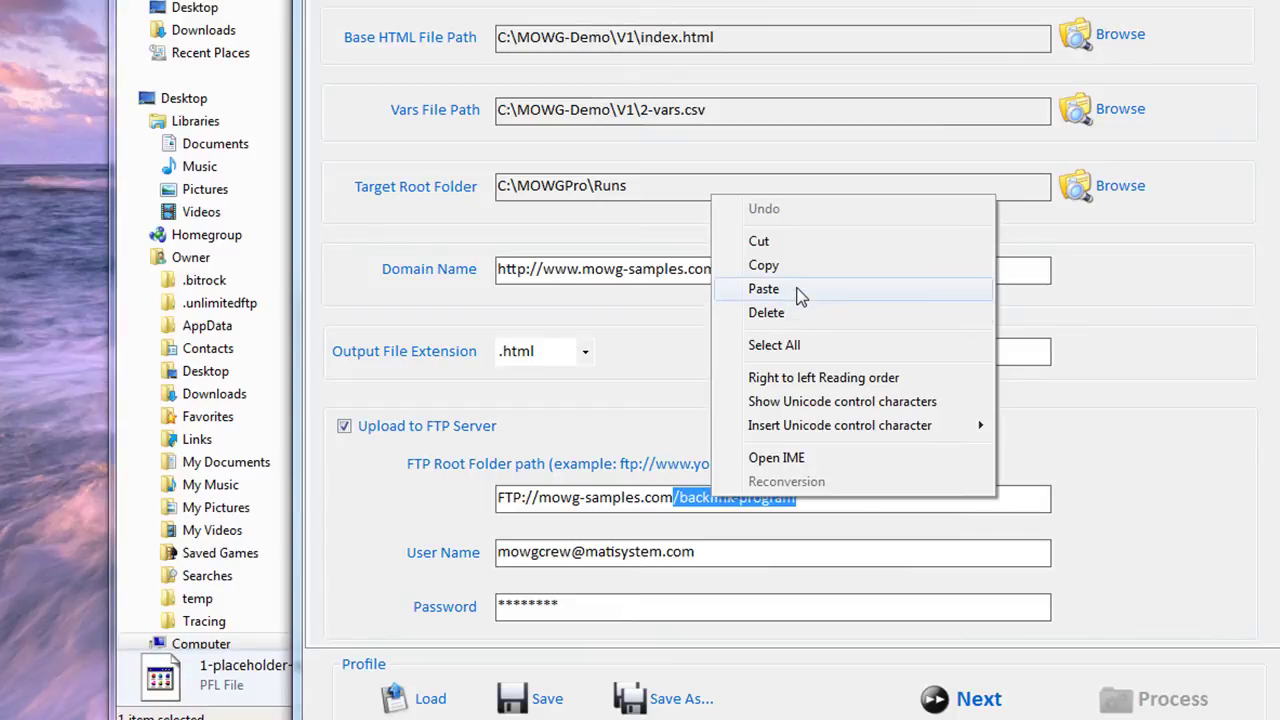
left_click(798, 292)
left_click(673, 500)
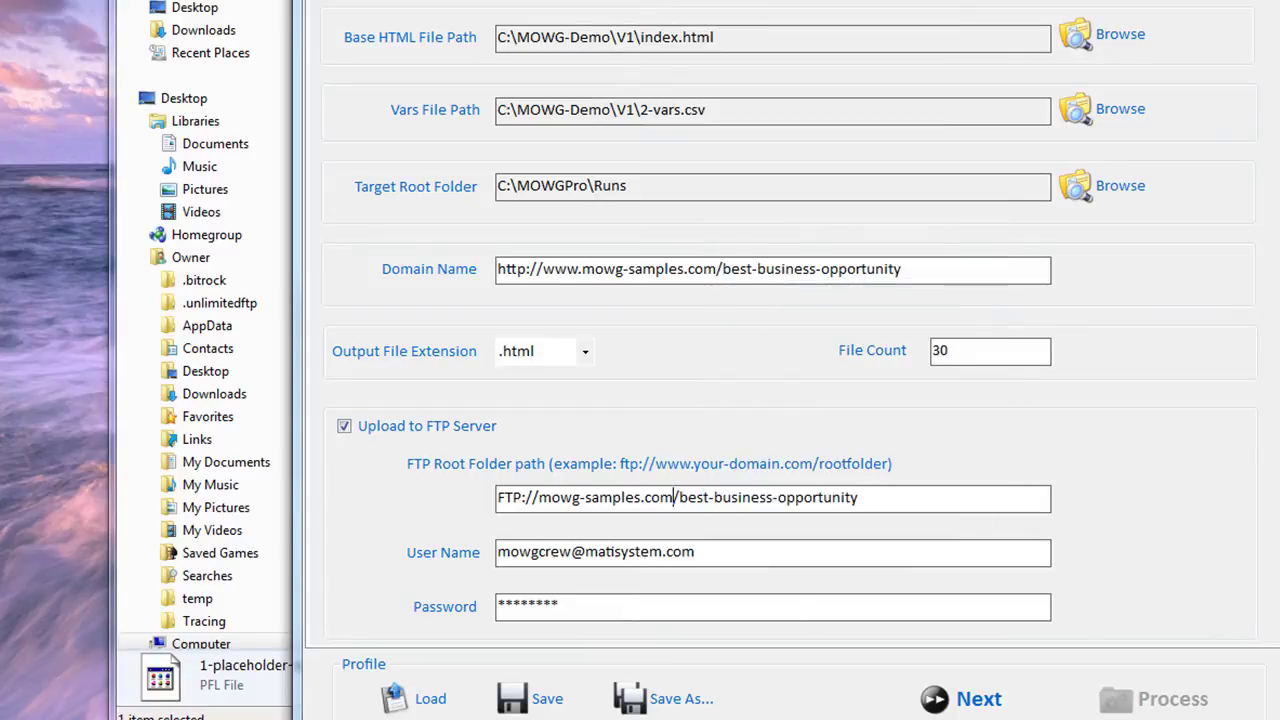
type("/")
key("BackSpace")
key("Right")
key("BackSpace")
Compare the folder name at the end of the Domain Name with the one in the FTP root folder path
left_click_drag(926, 268, 722, 269)
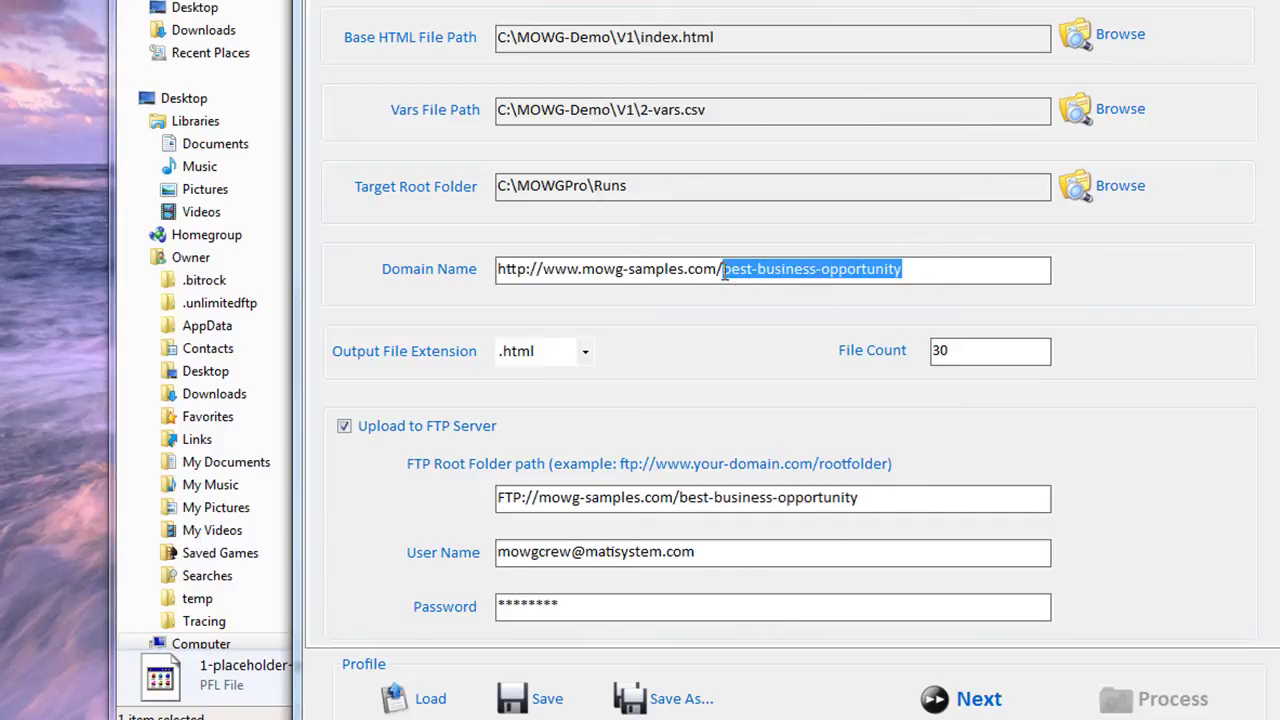
left_click_drag(877, 503, 677, 508)
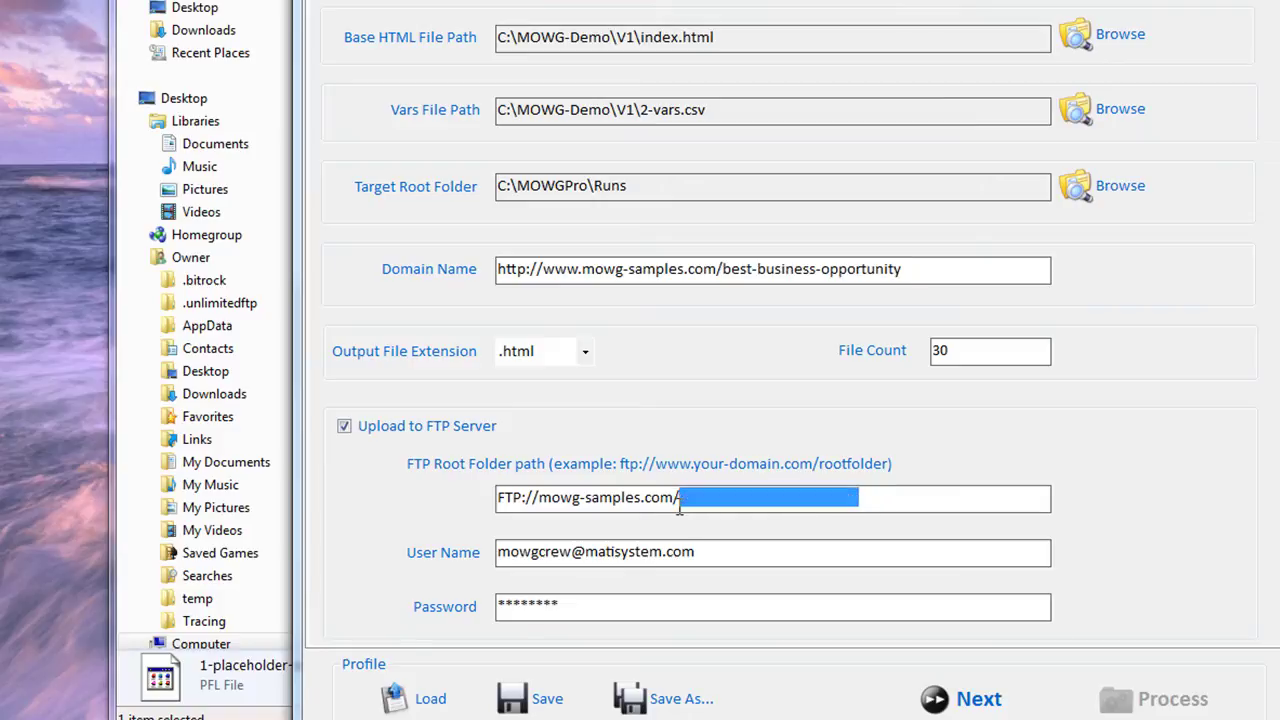
left_click(903, 500)
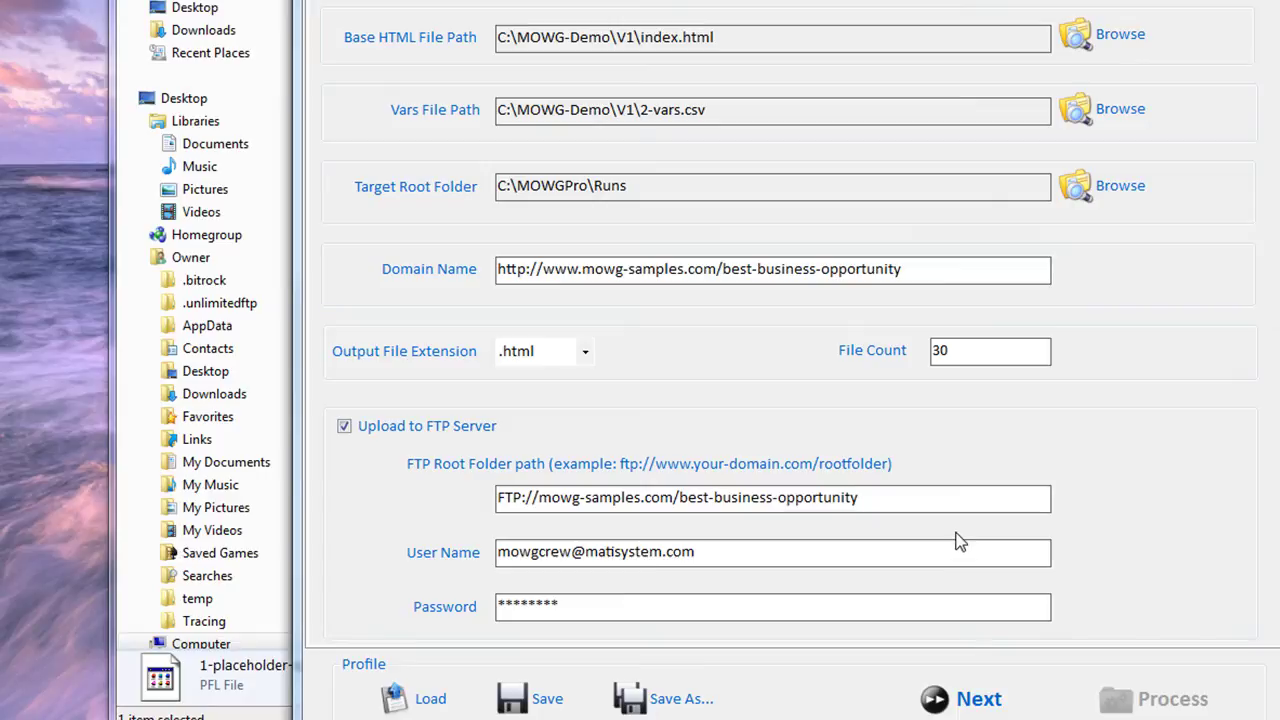
left_click_drag(724, 270, 905, 269)
left_click_drag(680, 497, 880, 500)
left_click_drag(724, 270, 920, 275)
left_click_drag(676, 497, 883, 500)
left_click(883, 500)
Try File Count values of 1000 and 2497, and return the count to 30
left_click(979, 350)
left_click_drag(953, 349, 930, 350)
type("1000")
key("BackSpace")
key("BackSpace")
key("BackSpace")
key("BackSpace")
type("2497")
double_click(1018, 348)
type("30")
Recheck the two folder names, save the profile and quit the program, accepting the offer to save changes
left_click(969, 268)
left_click_drag(933, 272, 722, 268)
left_click_drag(909, 502, 680, 498)
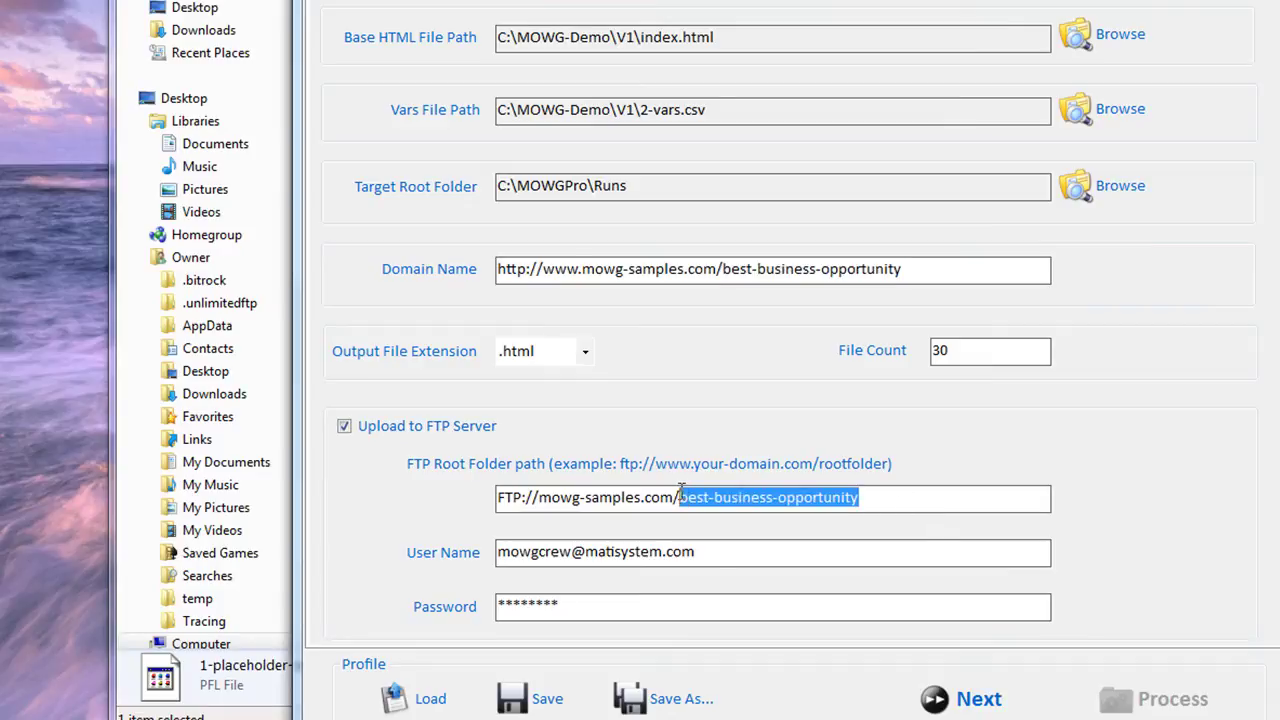
left_click(530, 700)
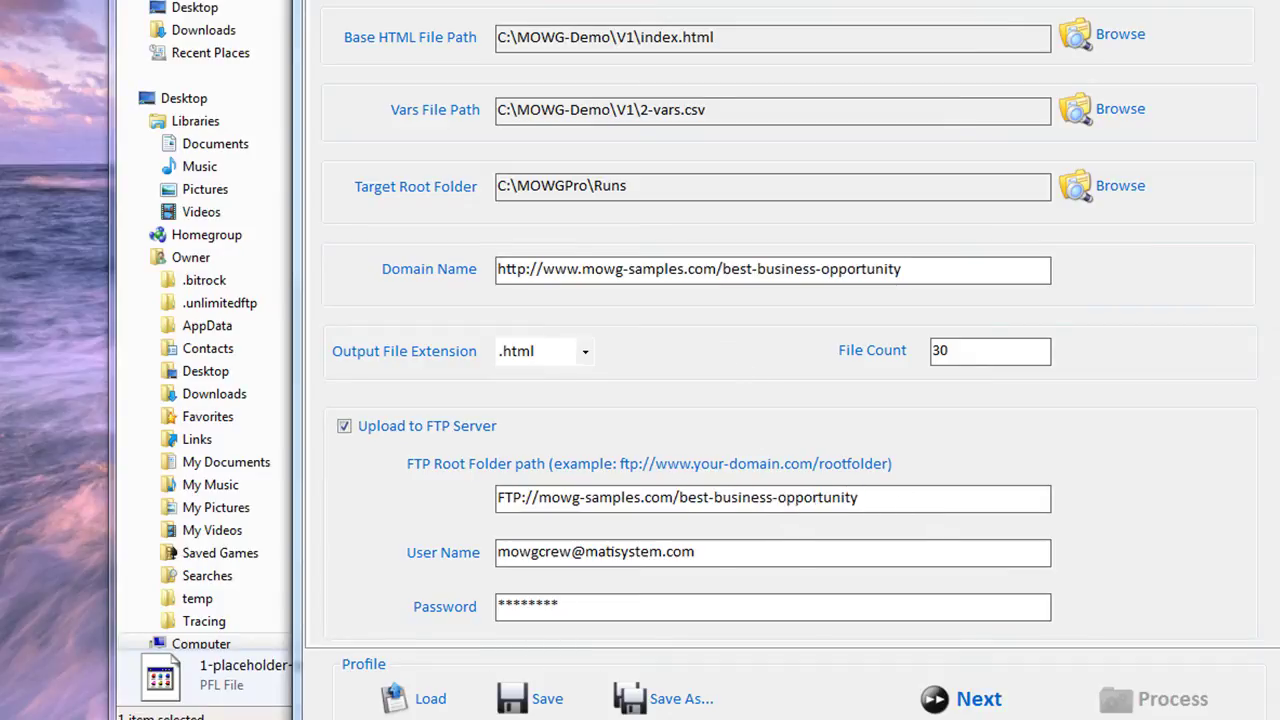
key("alt+F4")
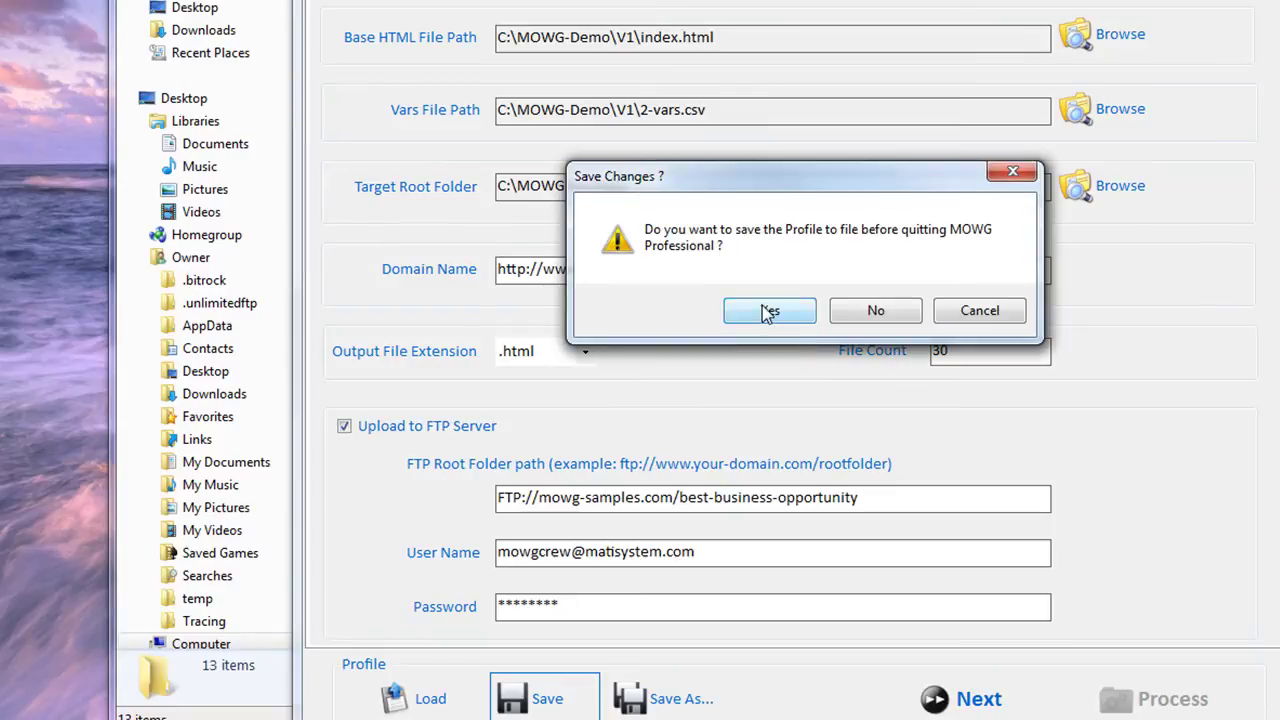
left_click(767, 310)
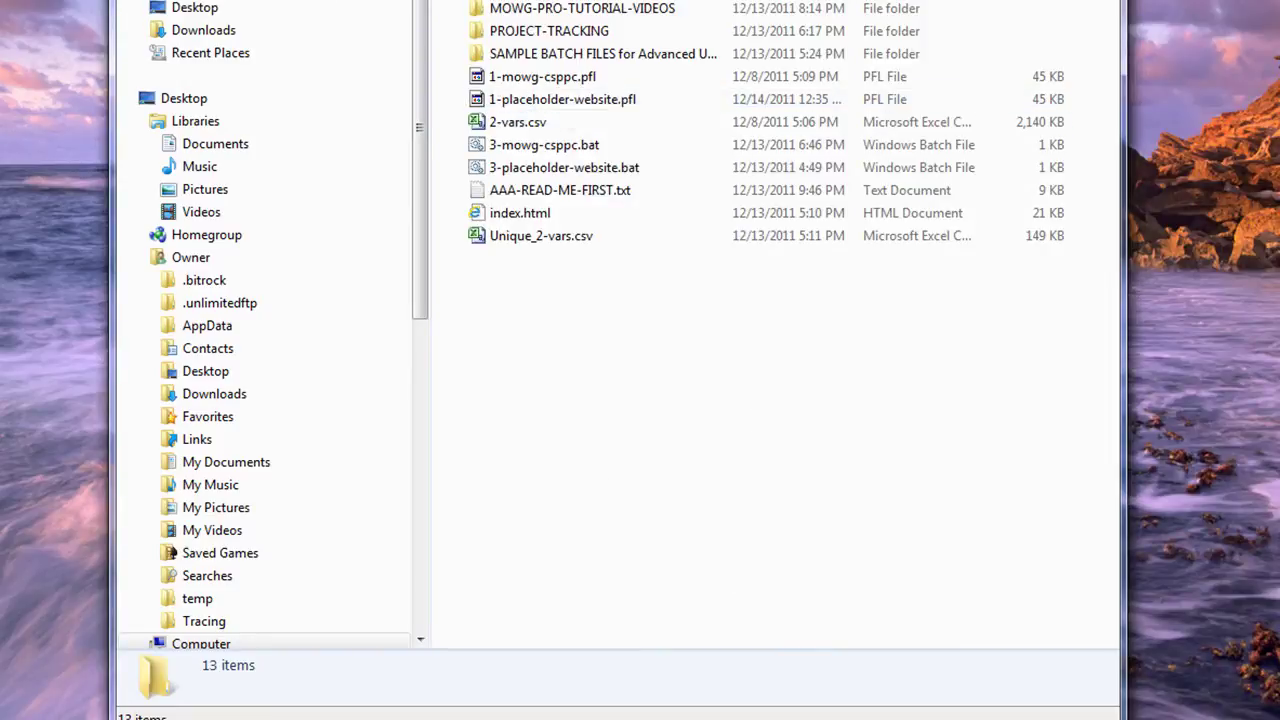
Return from the notes to the project folder, reopen MOWG Professional and load the profile 1-placeholder-website.pfl
key("alt+Tab")
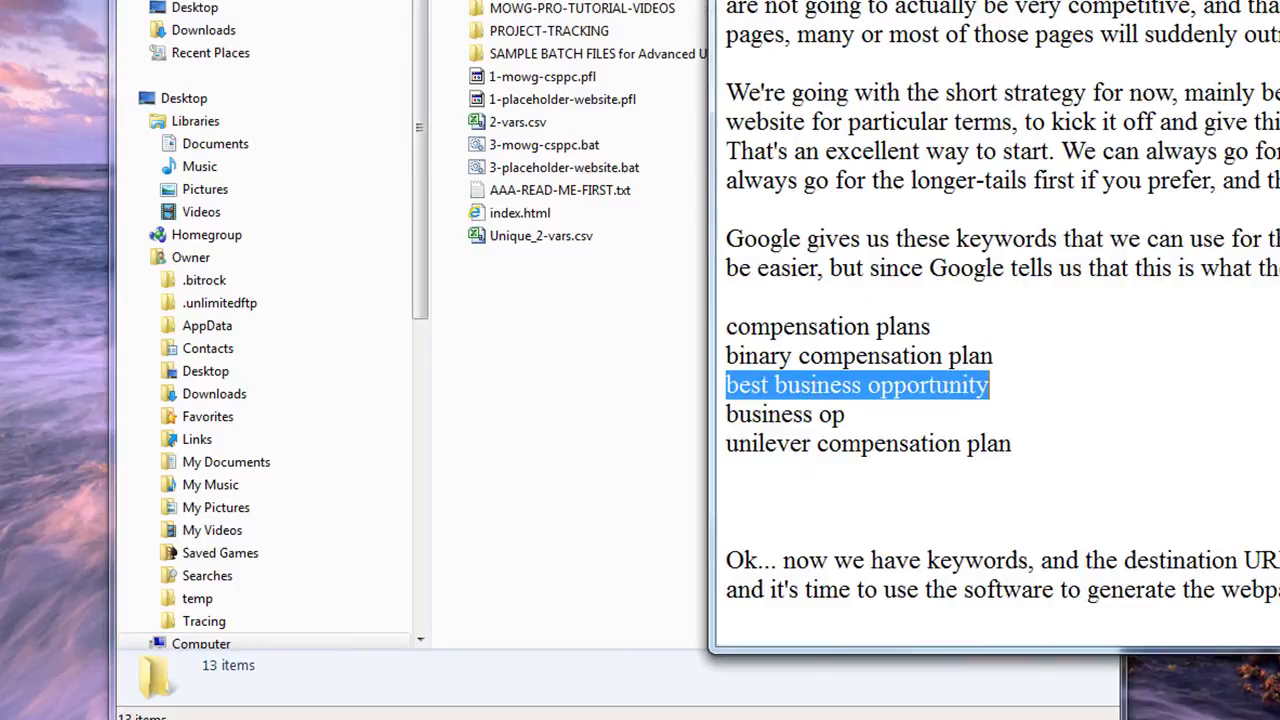
key("super+Down")
left_click(500, 99)
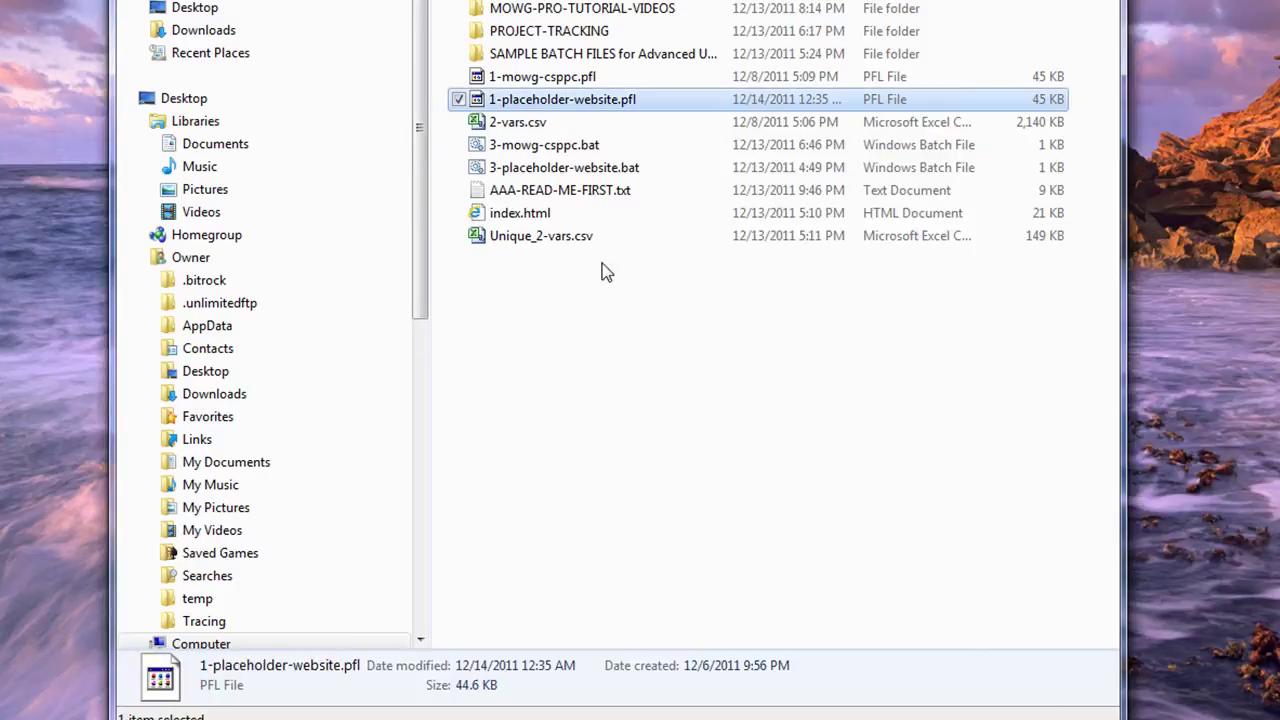
key("alt+Tab")
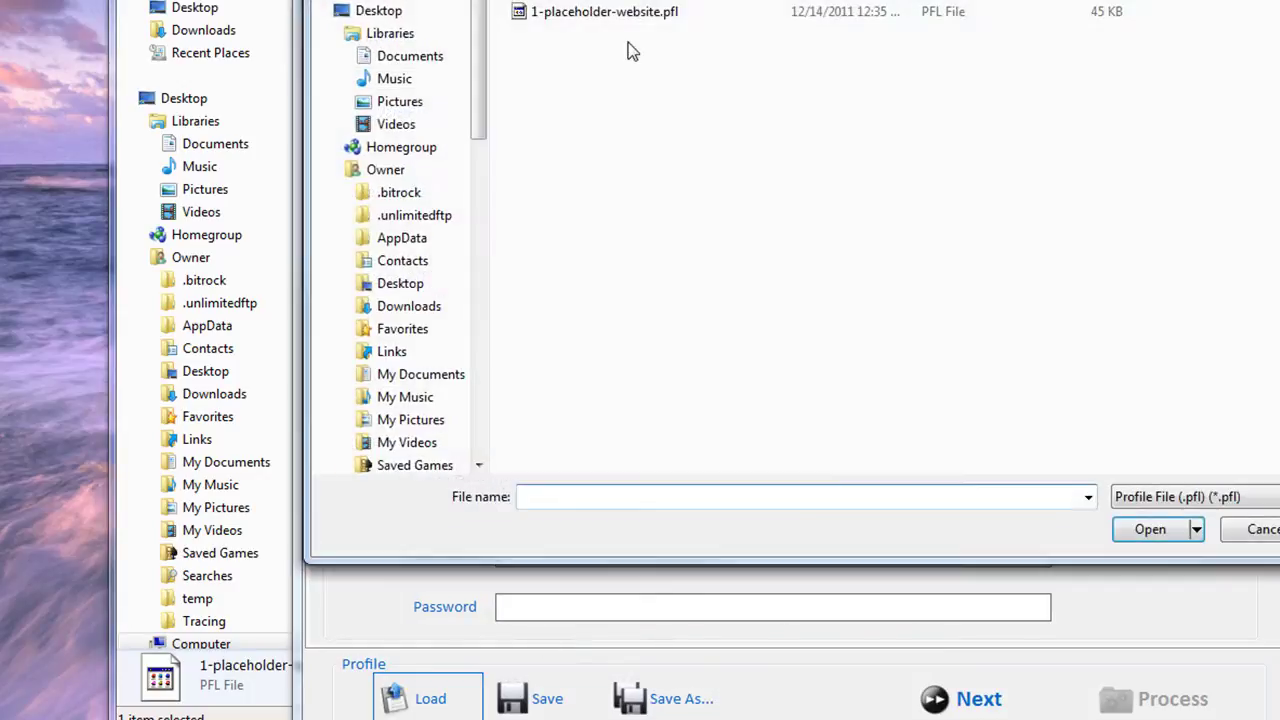
double_click(588, 12)
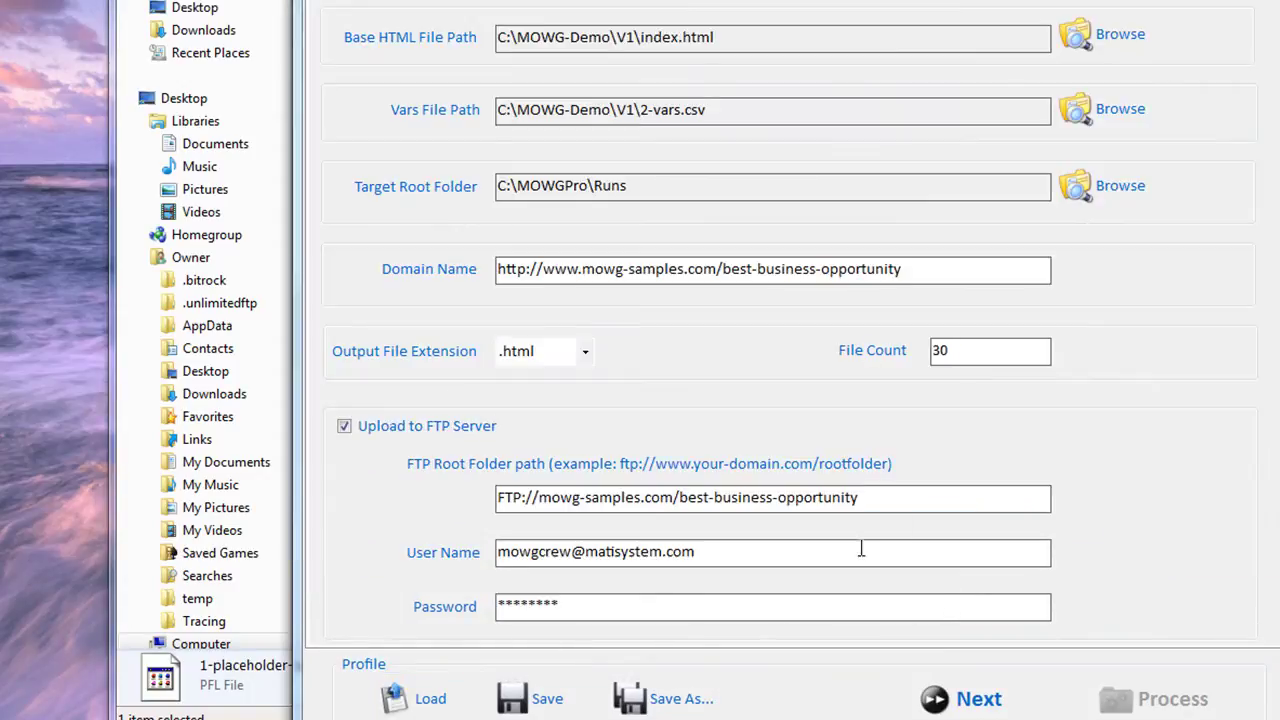
Check the folder name in the Domain Name and FTP path, and the File Count, in the reloaded profile
left_click_drag(718, 269, 960, 268)
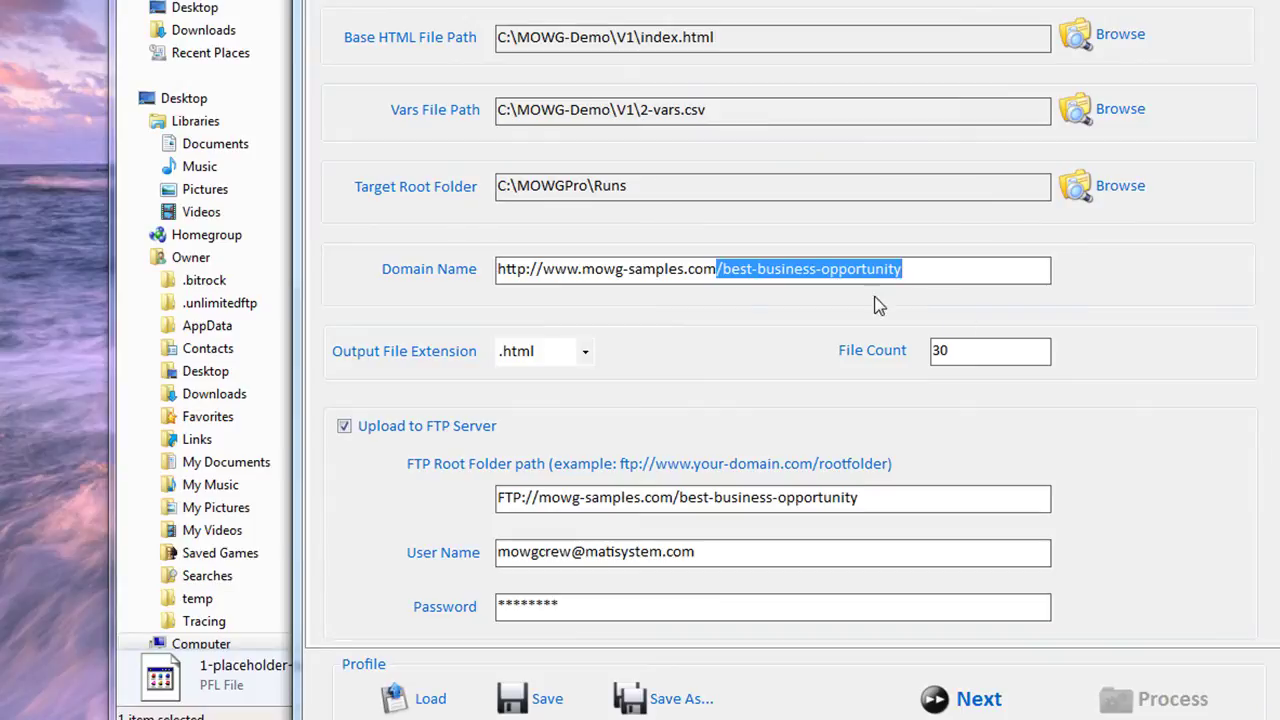
left_click_drag(674, 497, 933, 503)
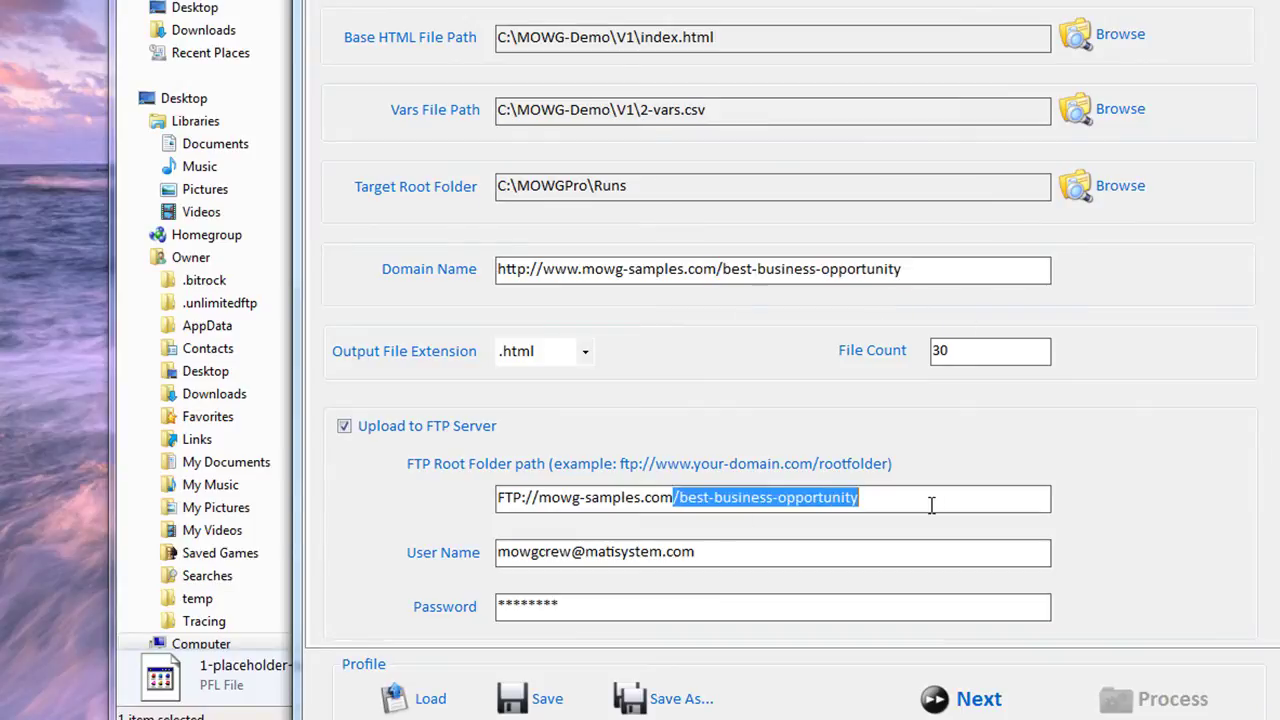
key("End")
double_click(961, 351)
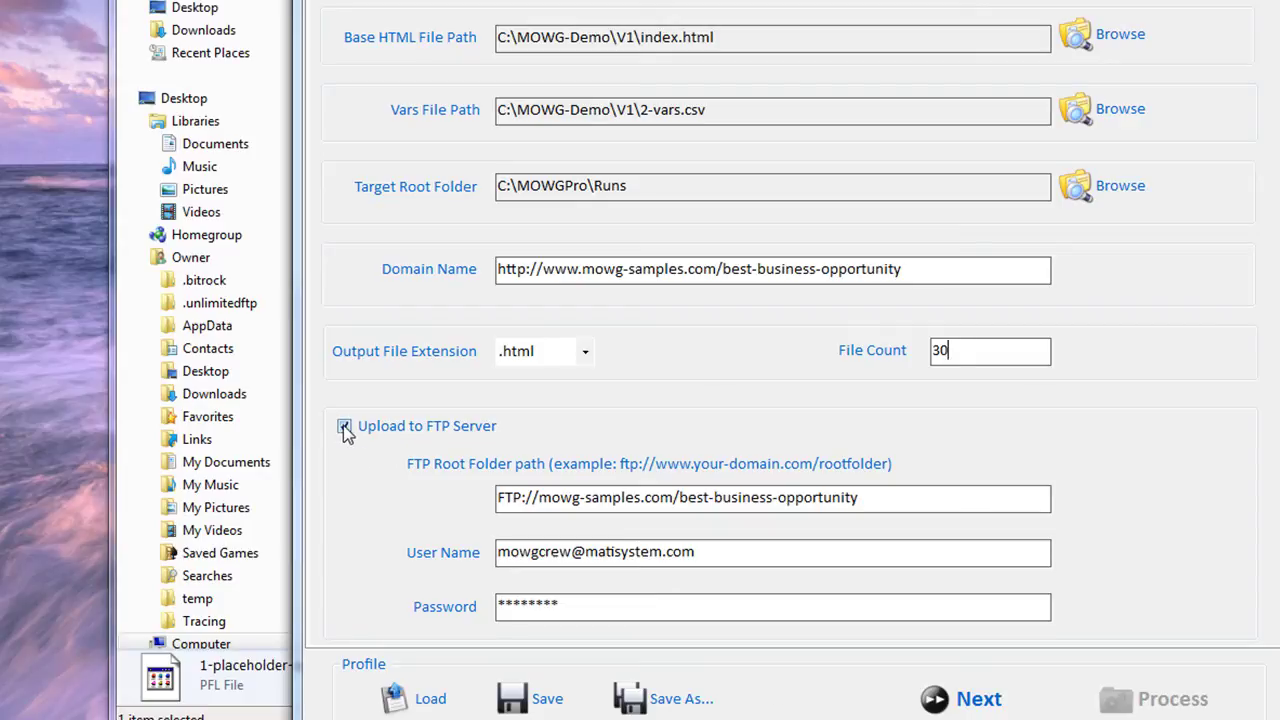
Save the reloaded profile again and close MOWG Professional, keeping the changes
left_click(535, 696)
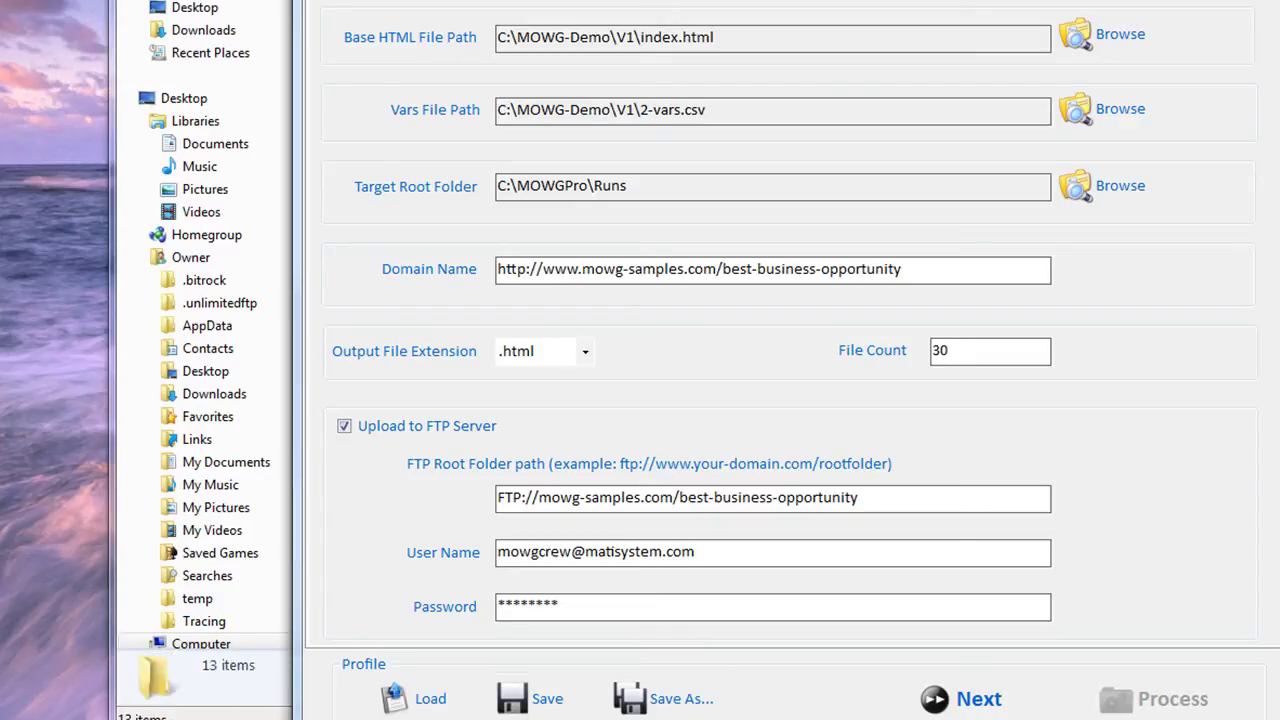
key("alt+F4")
left_click(778, 310)
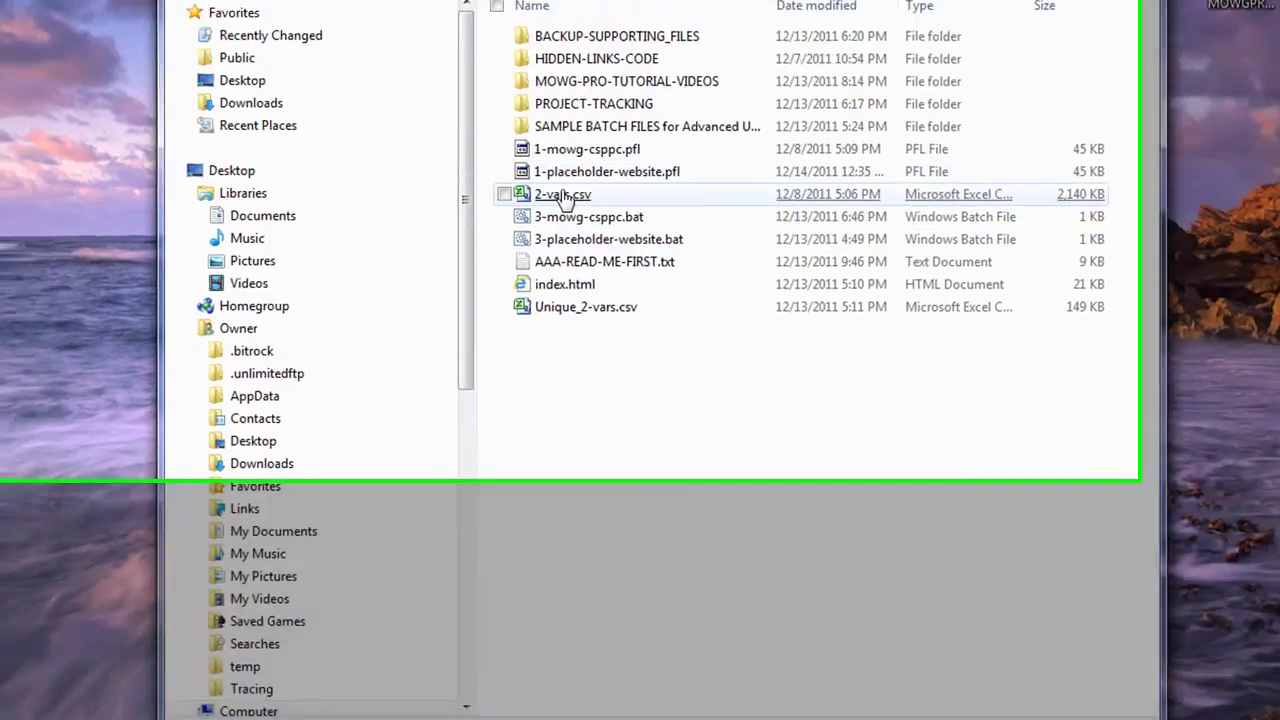
Open 2-vars.csv in Excel and auto-fit the width of all columns to their contents
left_click(533, 122)
double_click(733, 434)
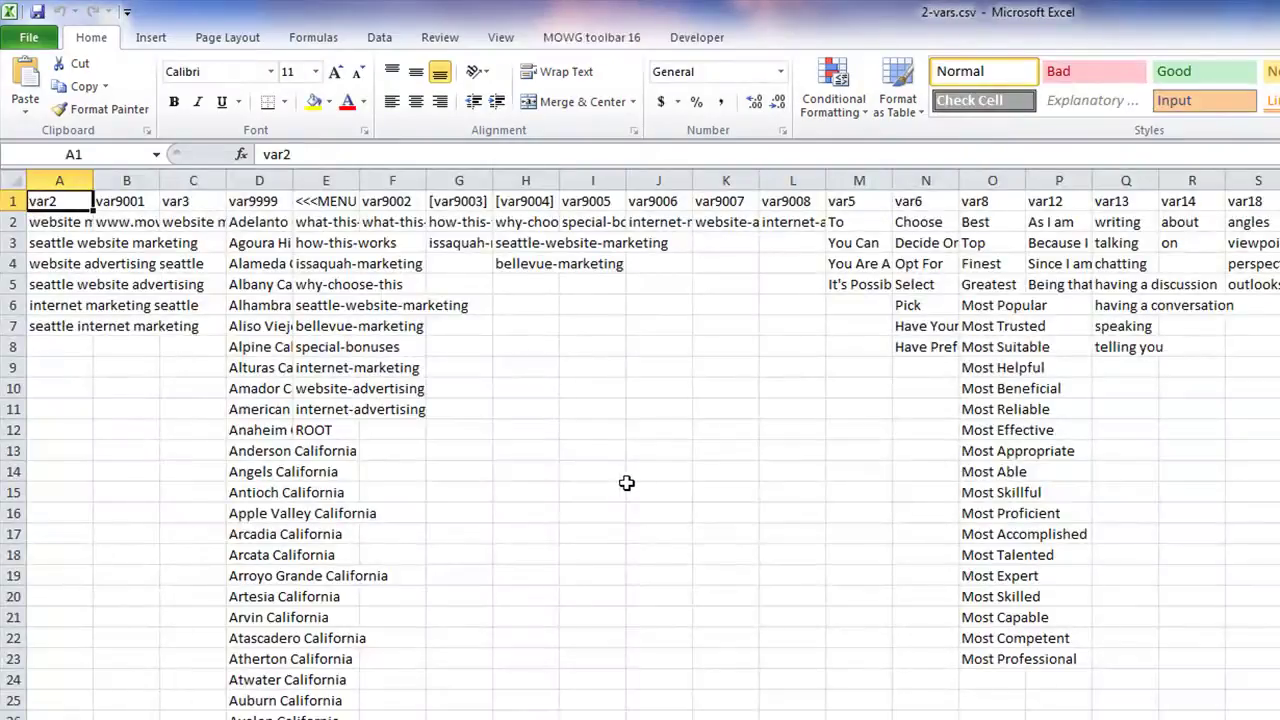
left_click(16, 180)
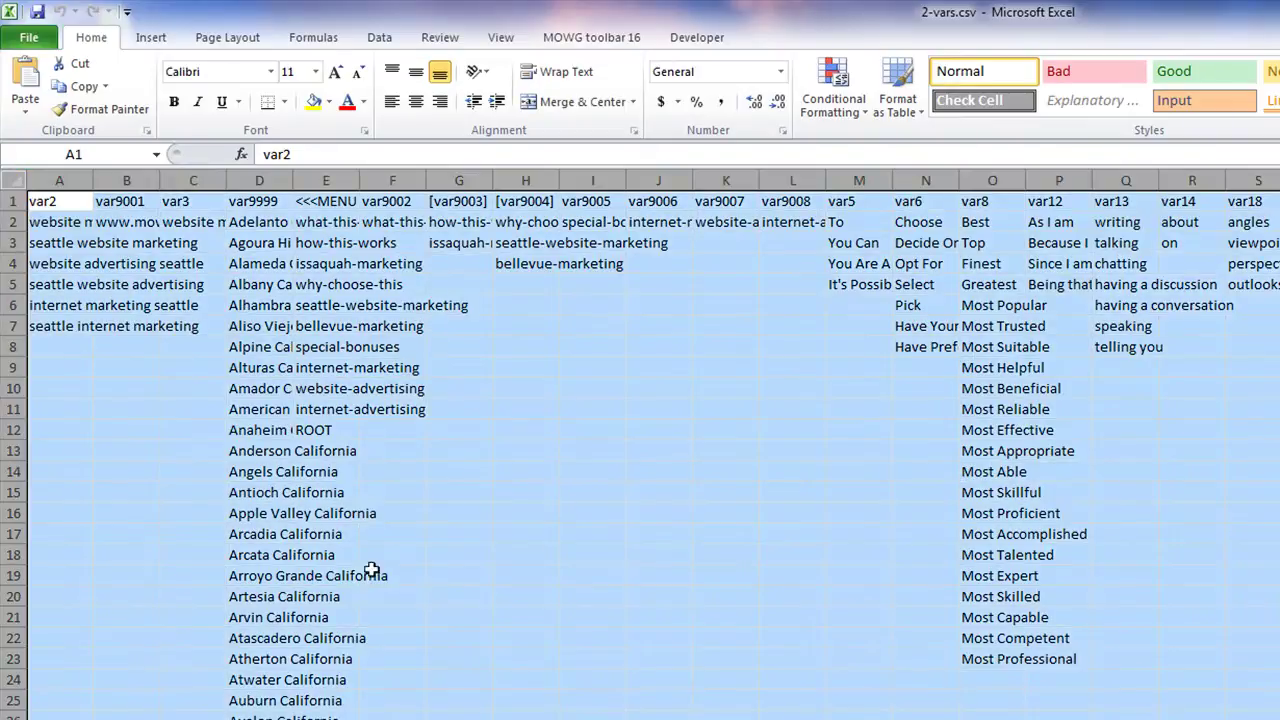
double_click(94, 179)
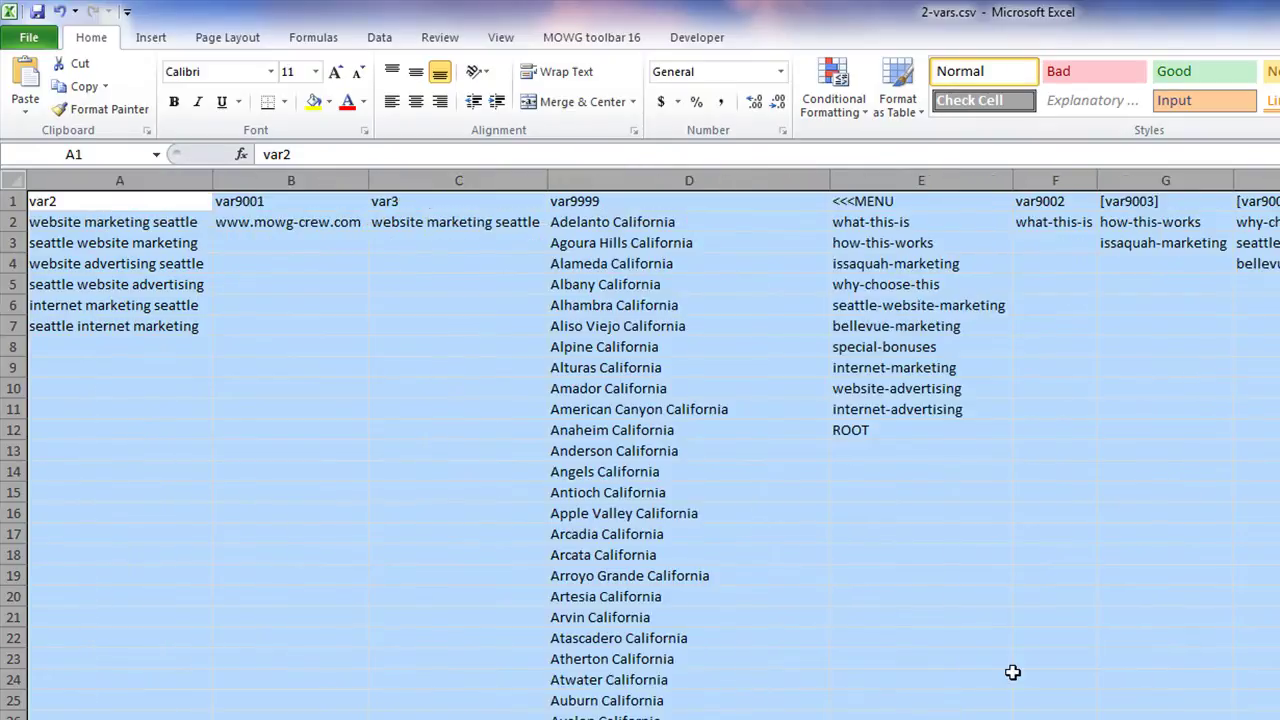
left_click(1008, 679)
Delete the old keyword cells A2:A12 under var2, shifting the remaining cells up
key("alt+Tab")
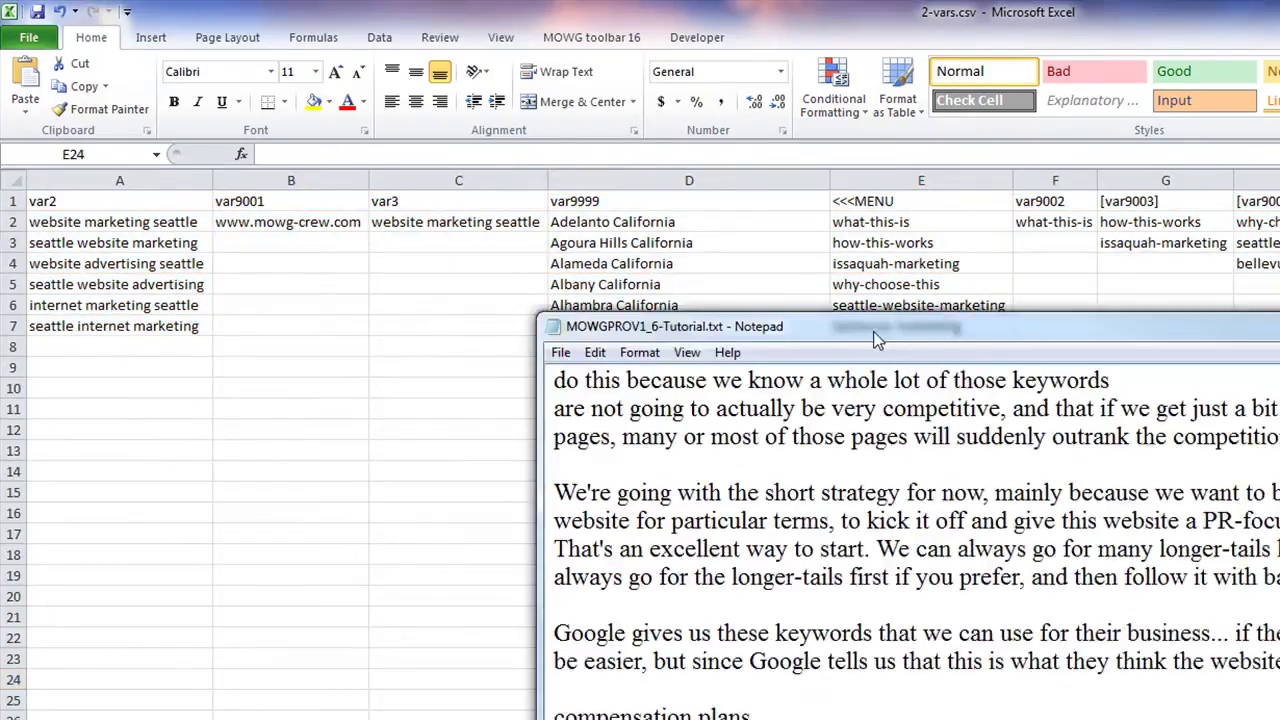
key("alt+Tab")
left_click_drag(88, 222, 57, 434)
right_click(85, 342)
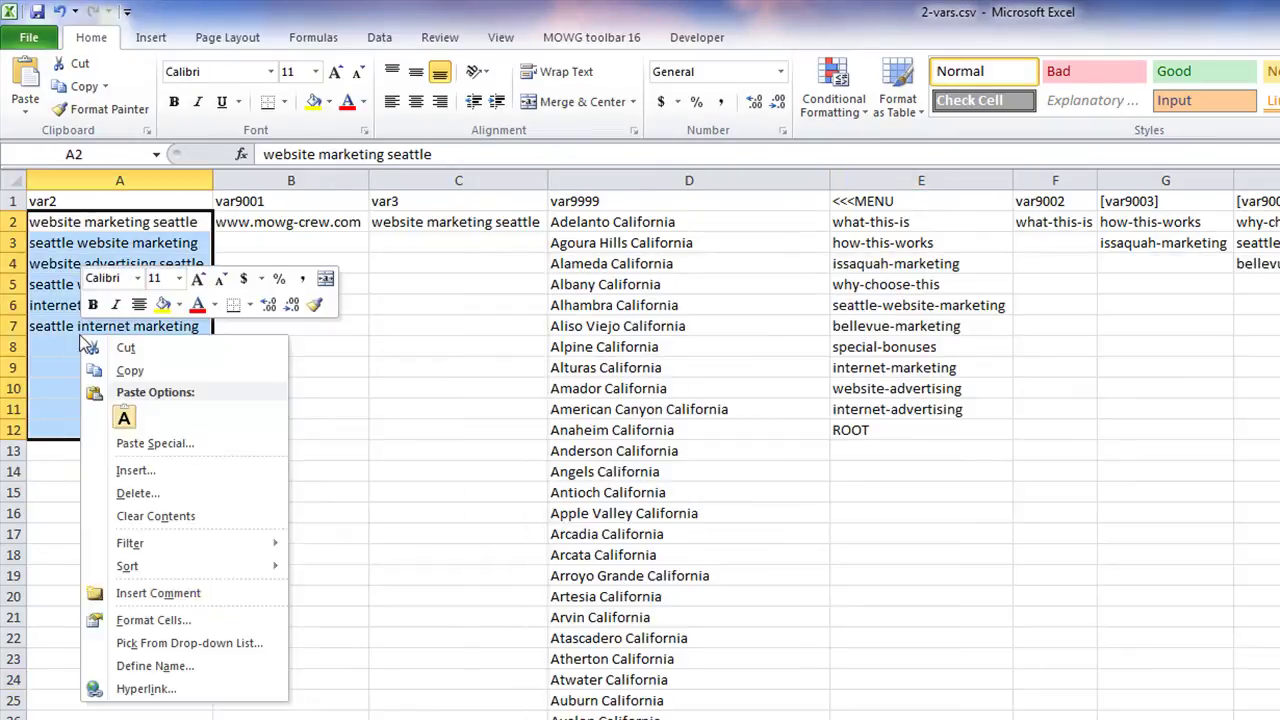
left_click(145, 493)
left_click(121, 474)
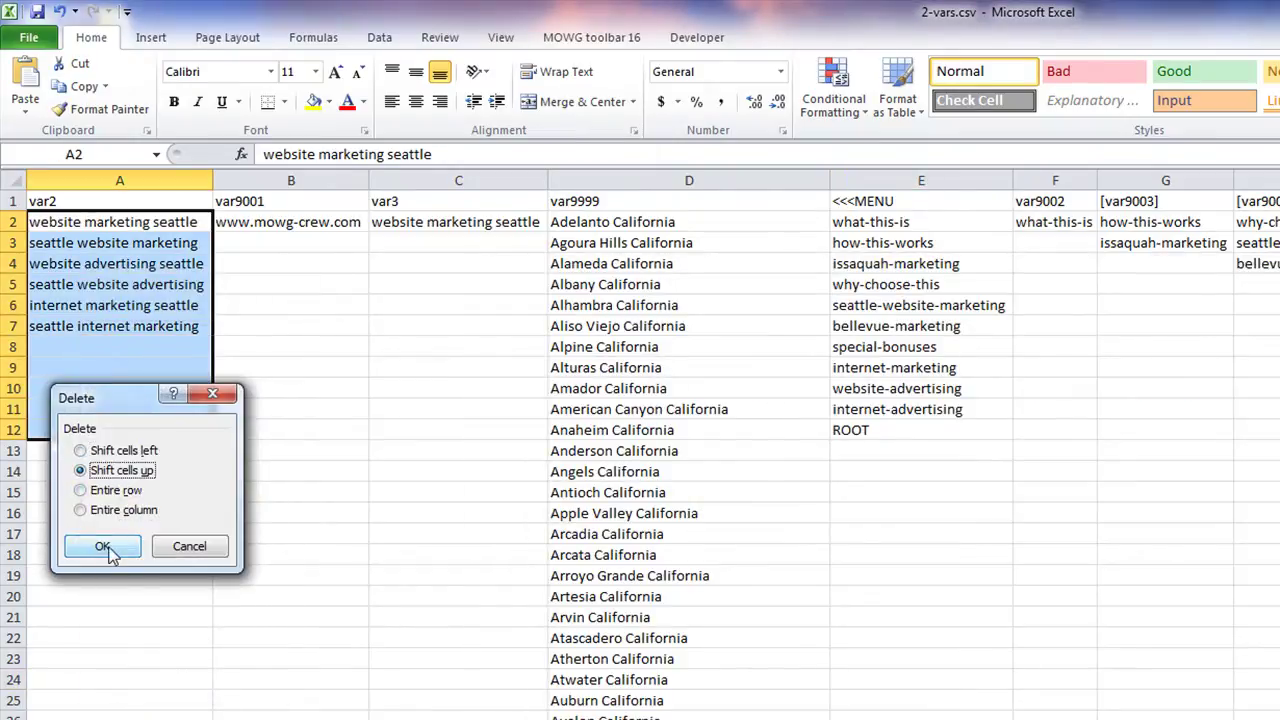
left_click(103, 547)
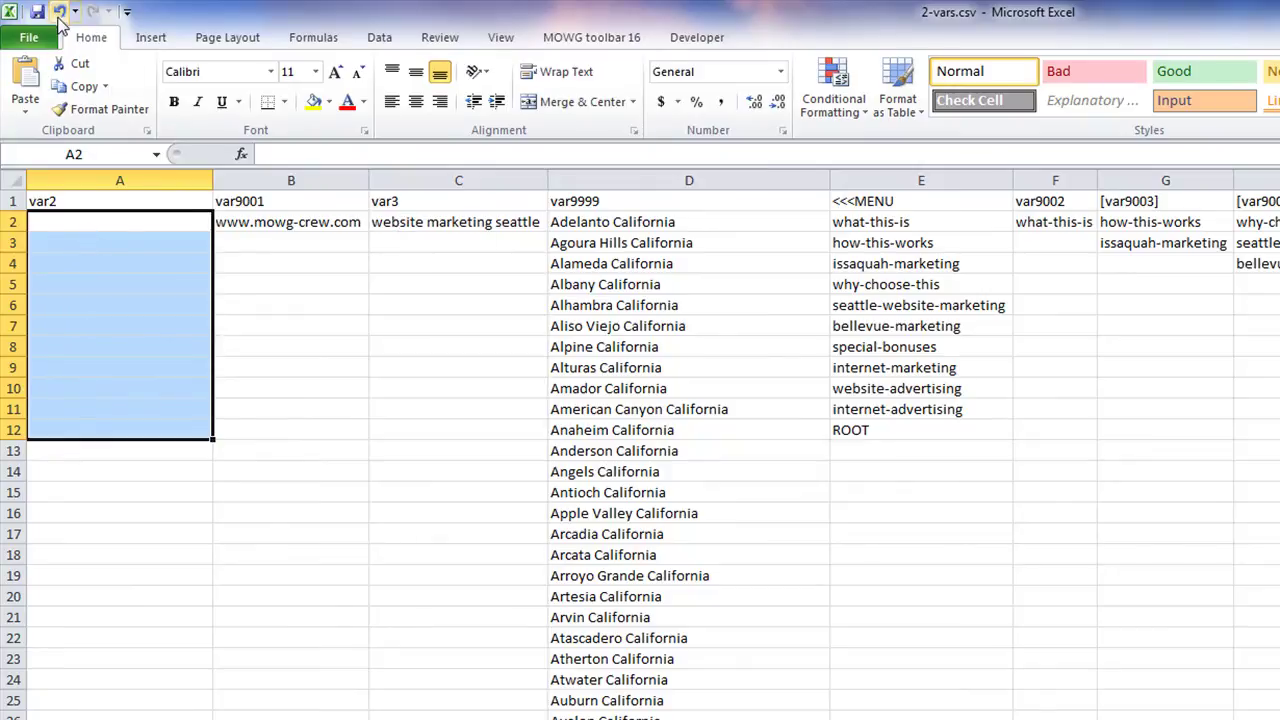
left_click(100, 221)
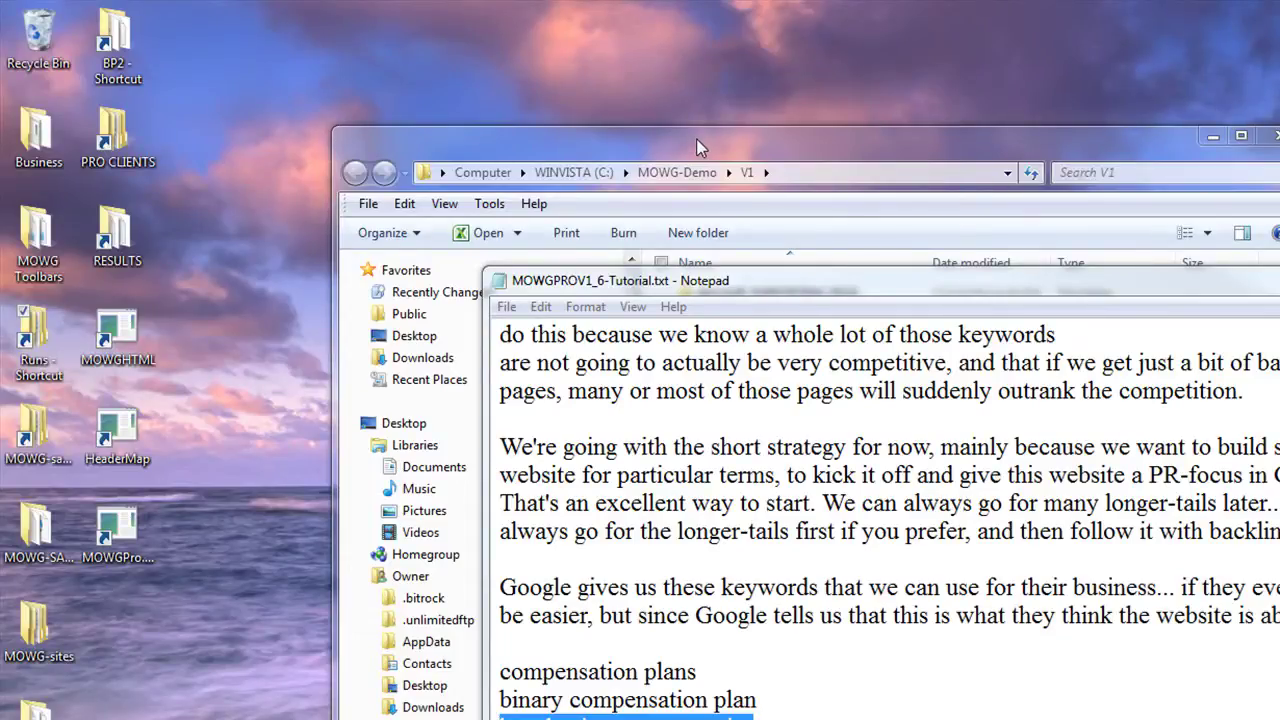
Switch to the project folder, look through the files in BACKUP-SUPPORTING_FILES, and return to the V1 folder
left_click(696, 138)
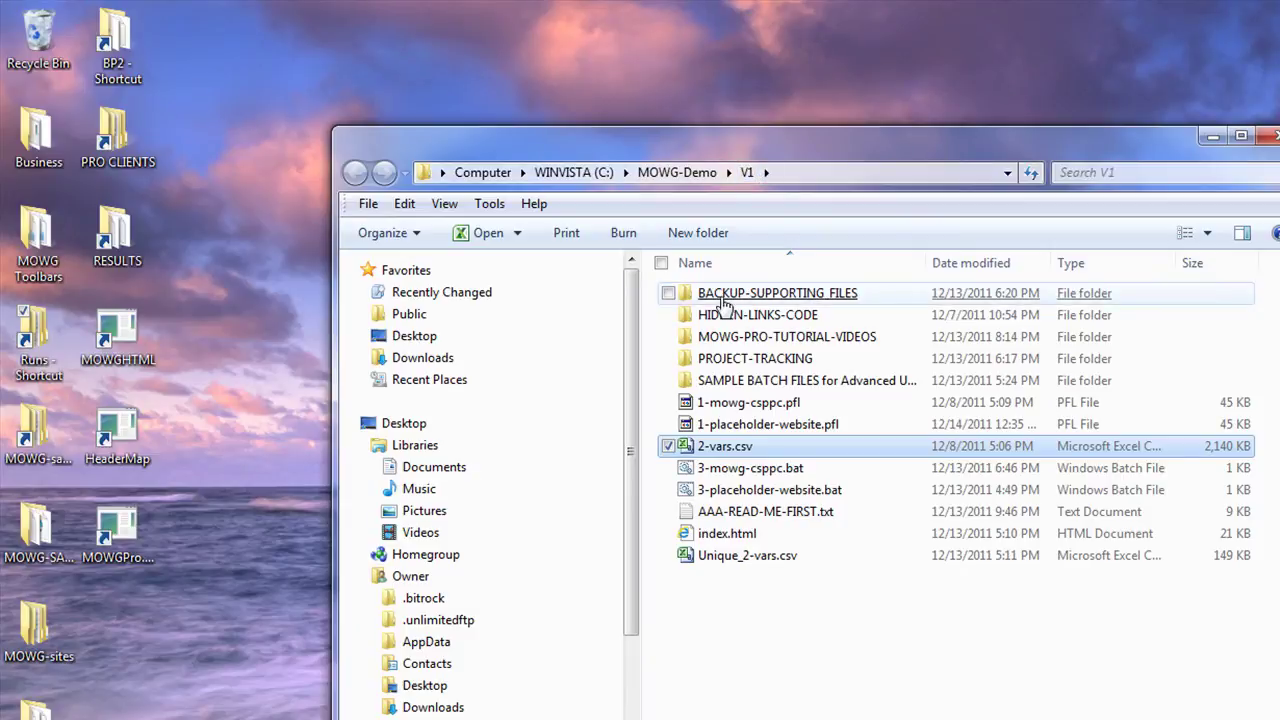
double_click(731, 295)
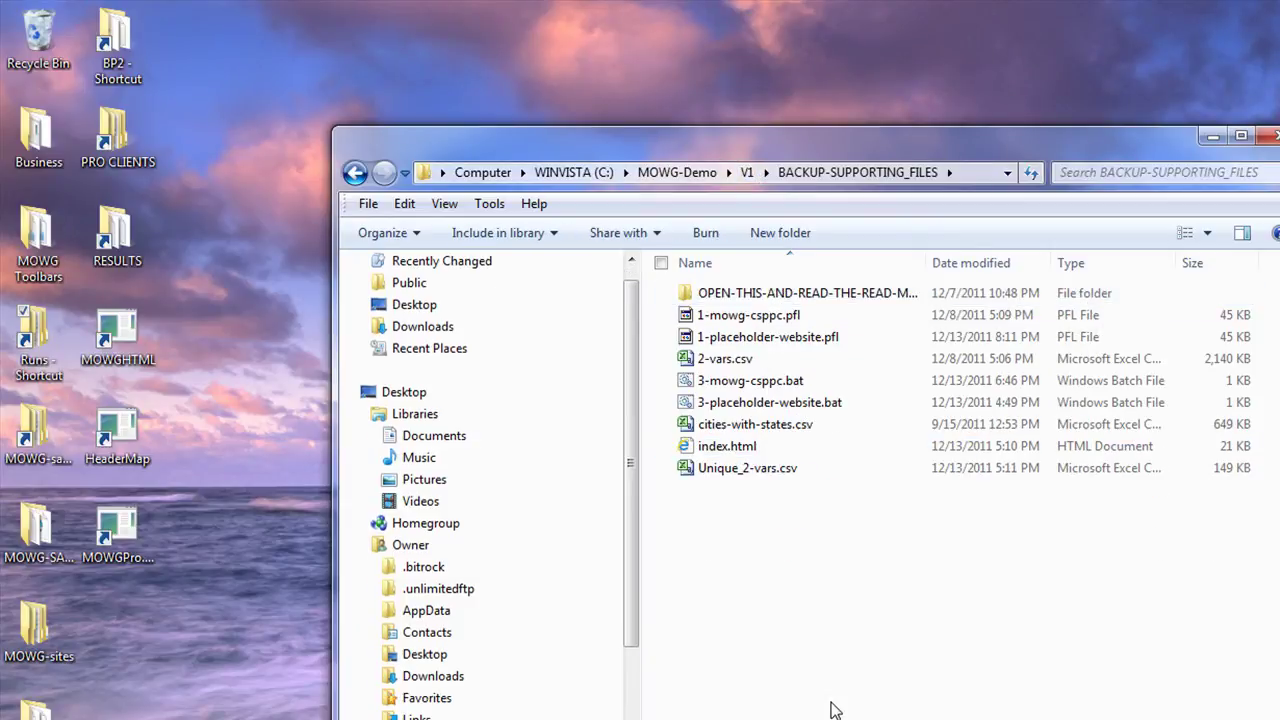
left_click_drag(733, 572, 745, 310)
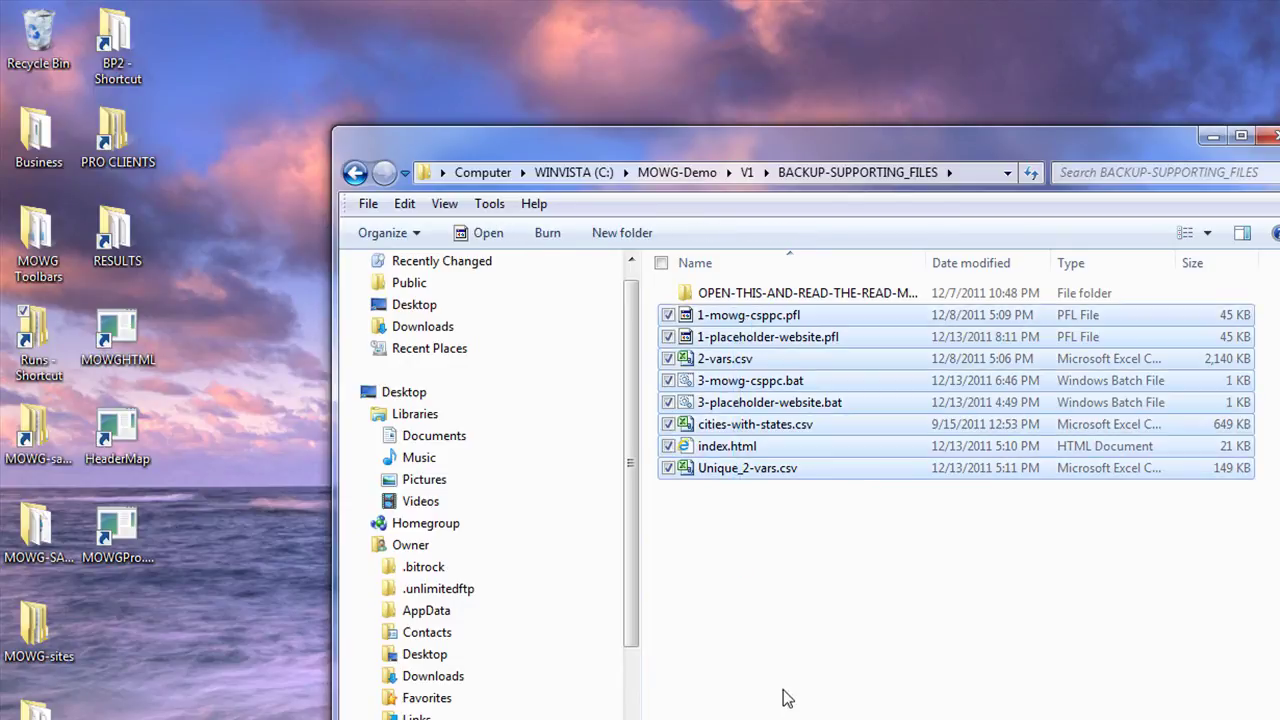
left_click(785, 685)
left_click(746, 172)
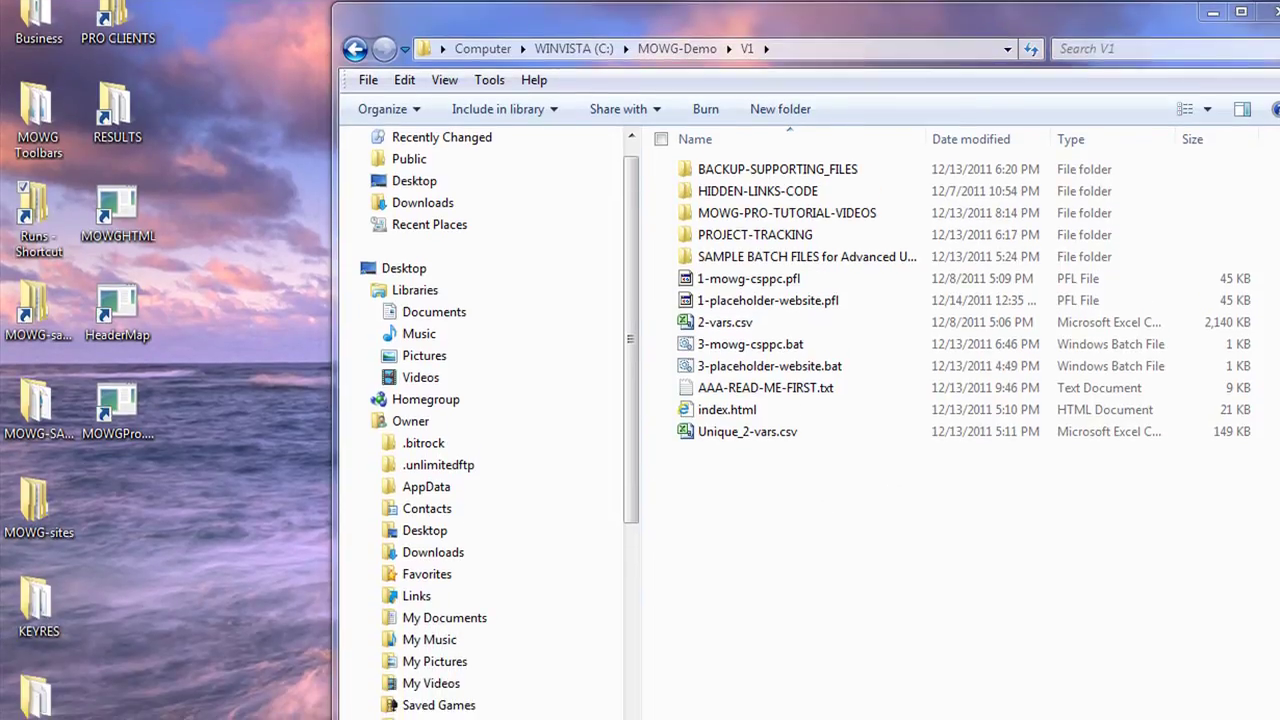
Copy 1-placeholder-website.pfl from BACKUP-SUPPORTING_FILES and return to the V1 folder without pasting it
double_click(760, 169)
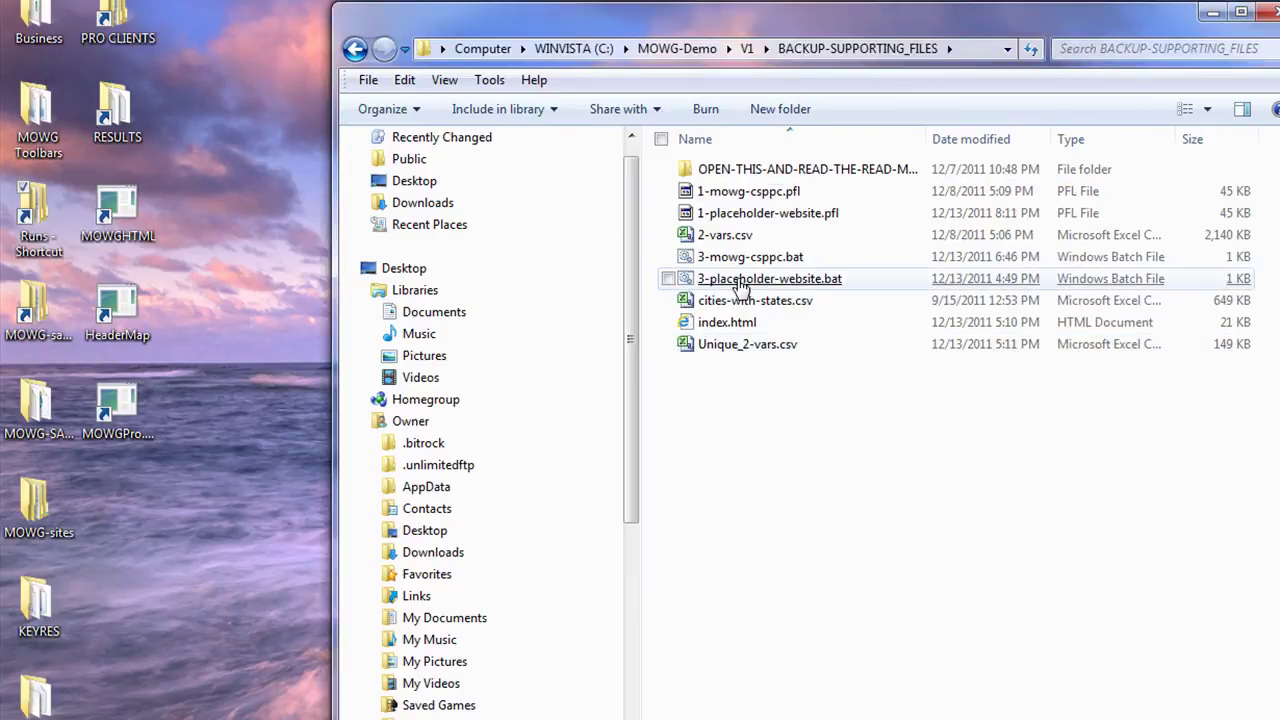
right_click(743, 218)
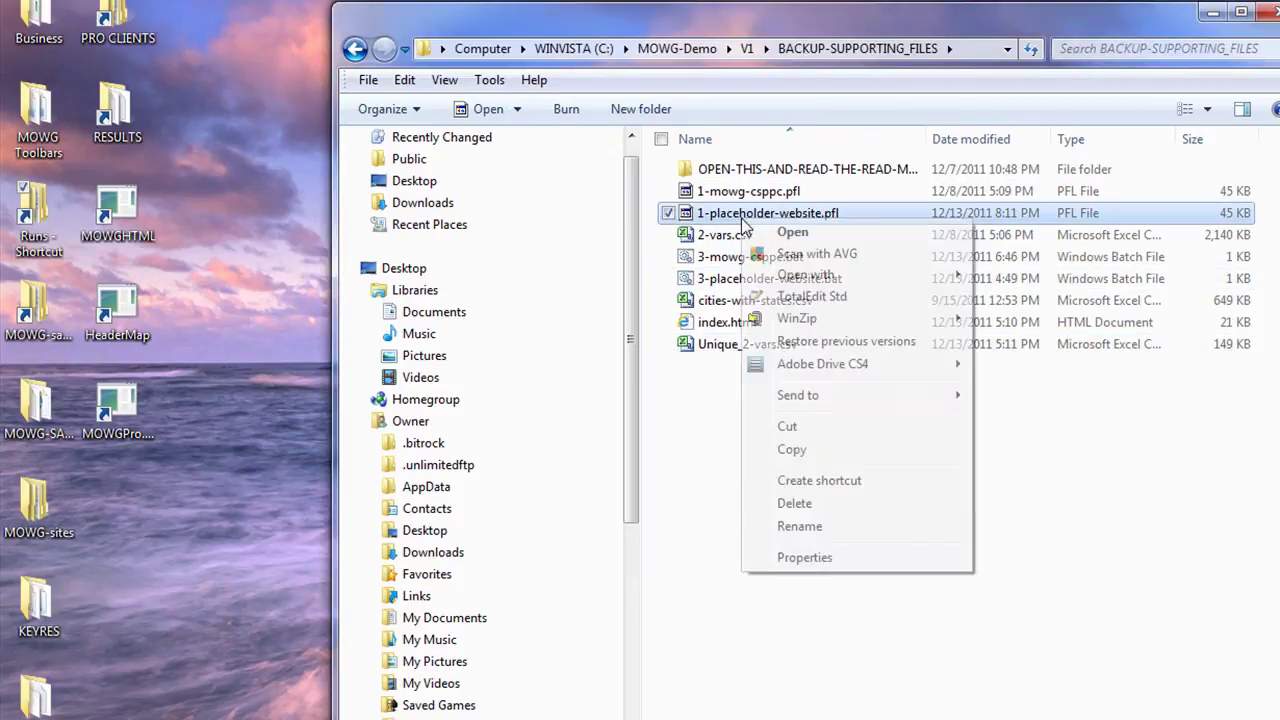
left_click(805, 450)
left_click(746, 48)
right_click(787, 574)
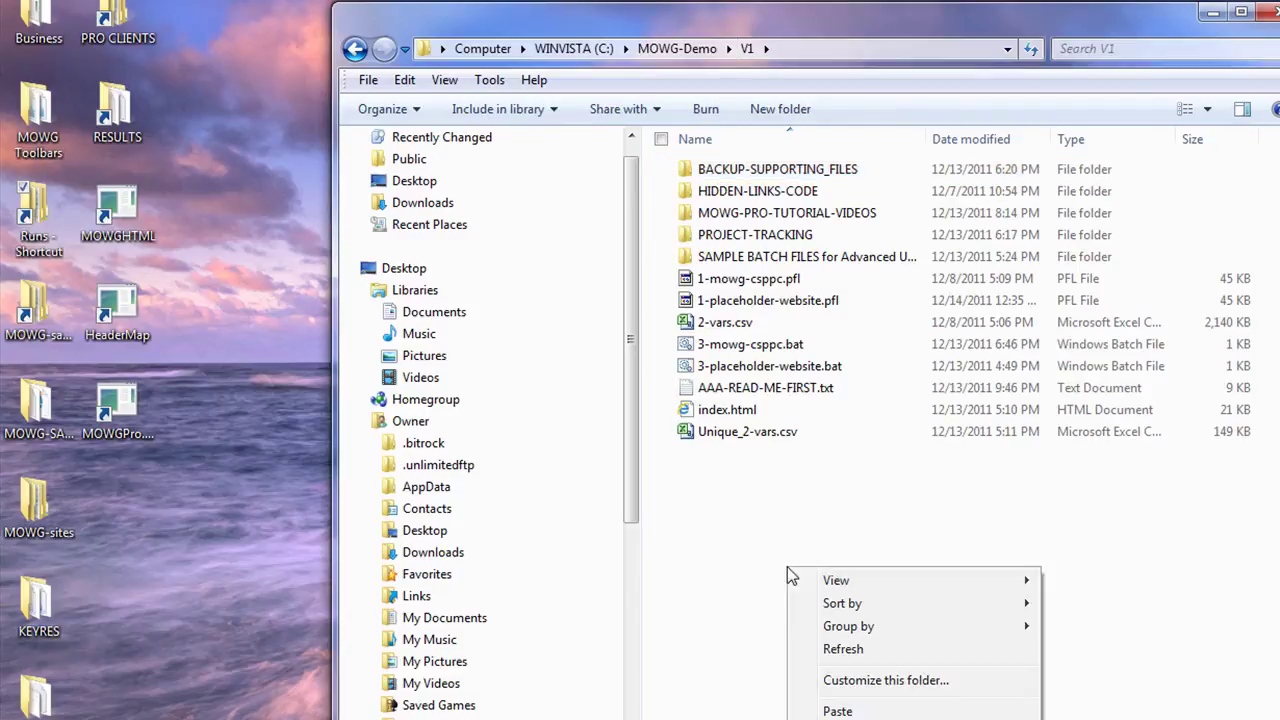
left_click(730, 588)
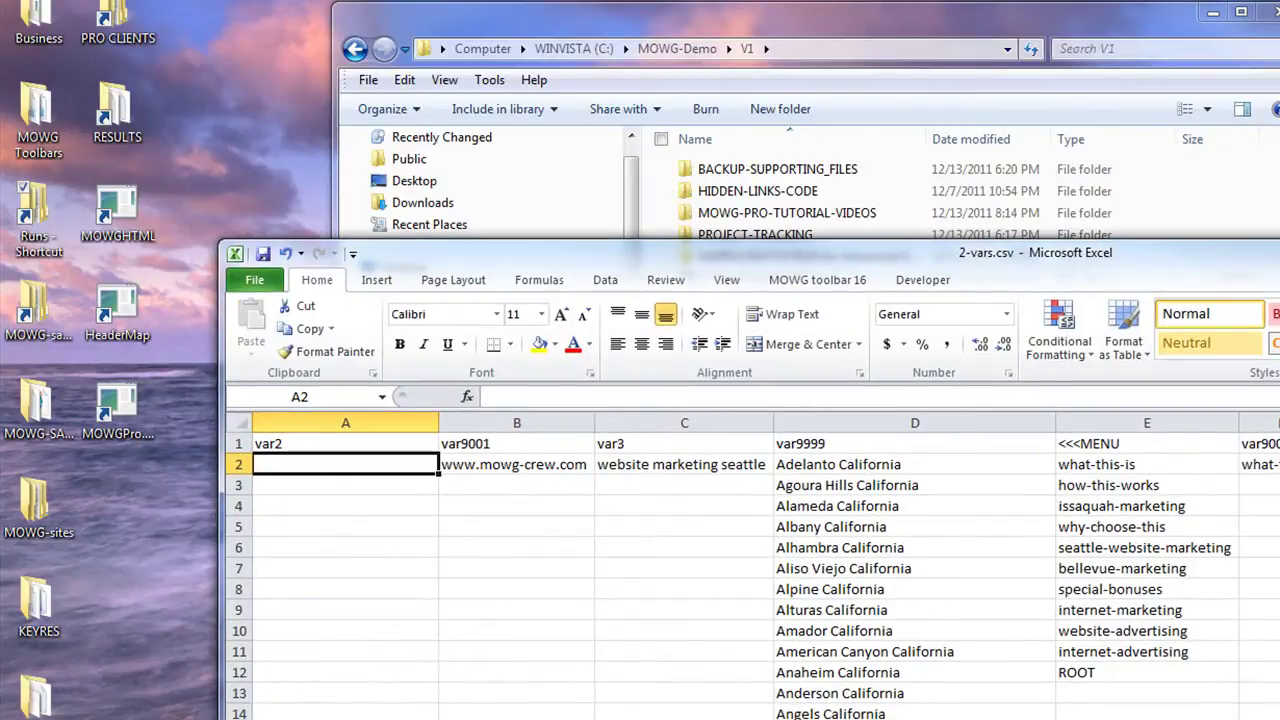
Copy the five keywords from compensation plans to unilever compensation plan in the tutorial notes and paste them under var2 from A2
key("alt+Tab")
left_click_drag(784, 668, 500, 548)
right_click(528, 566)
left_click(579, 634)
left_click(331, 465)
right_click(330, 470)
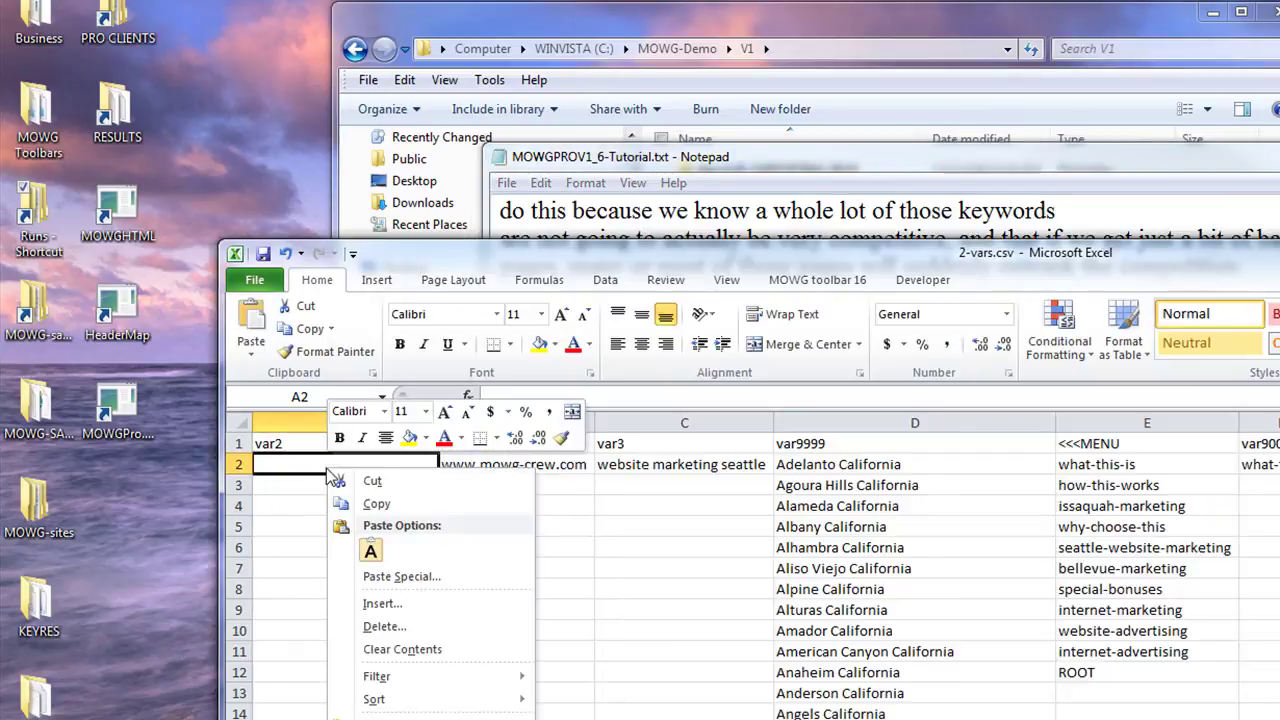
left_click(370, 550)
left_click(366, 464)
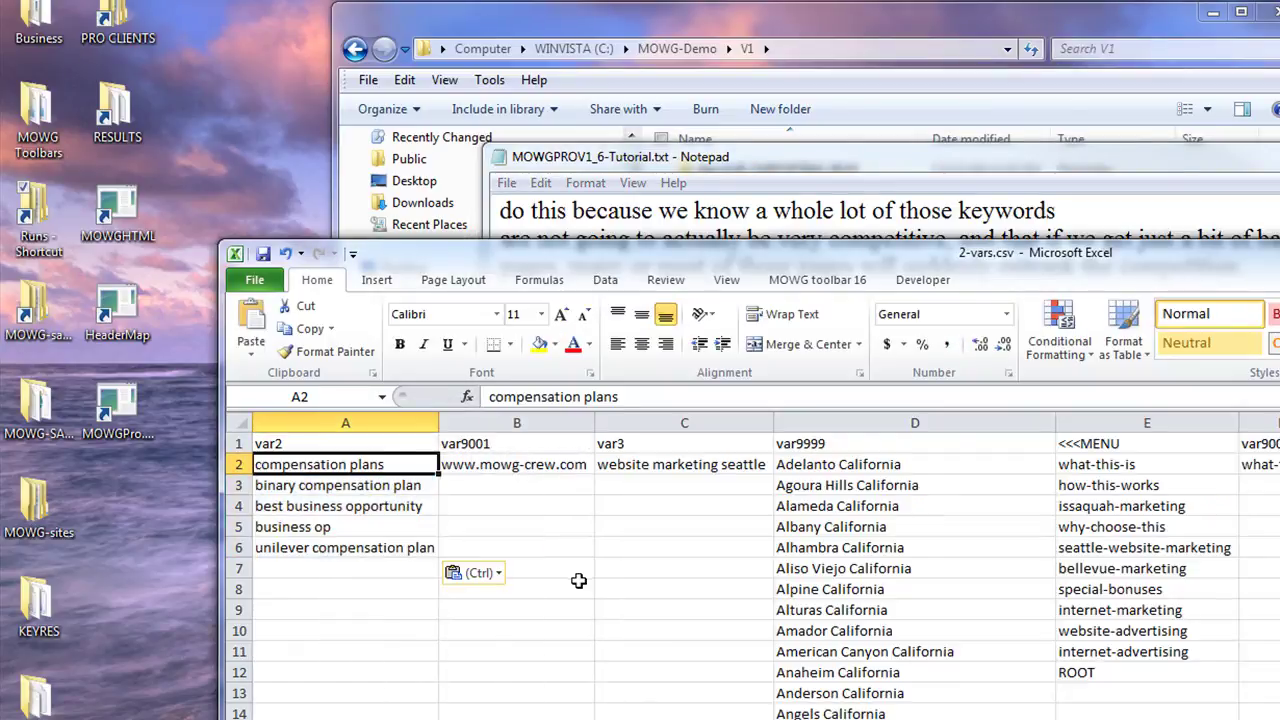
left_click(518, 478)
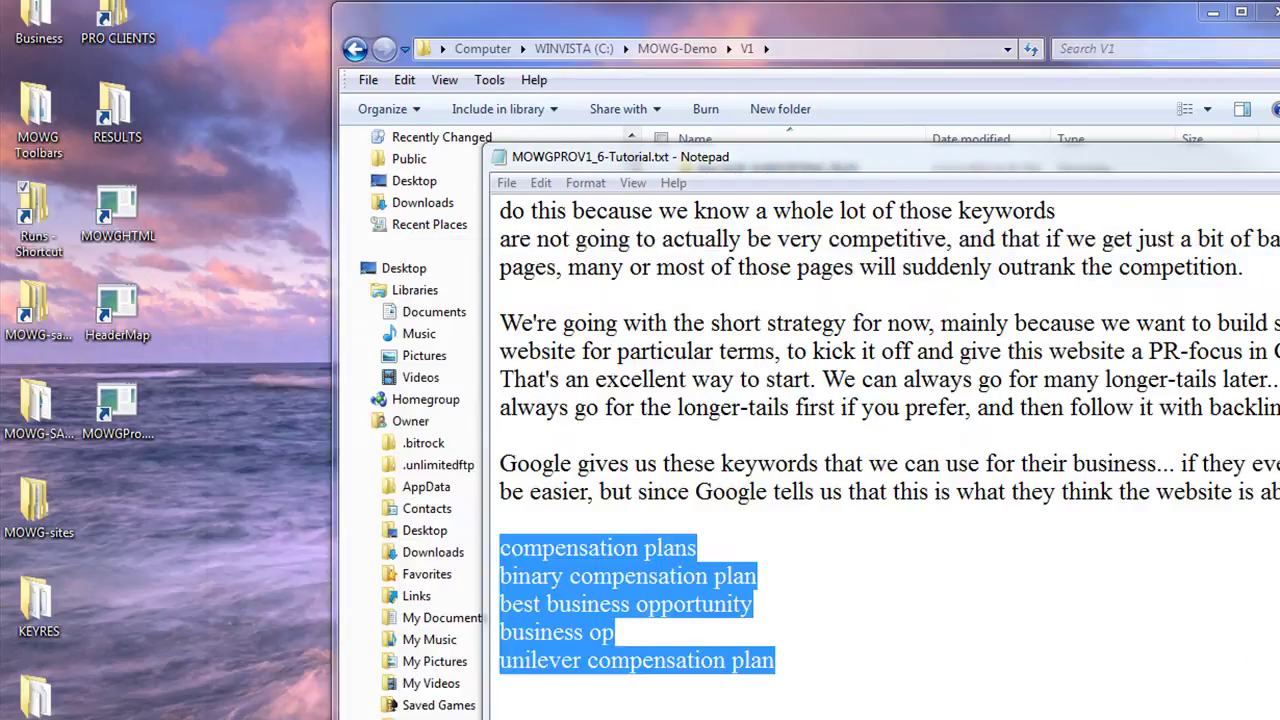
left_click(1223, 549)
scroll(1223, 549, "up", 15)
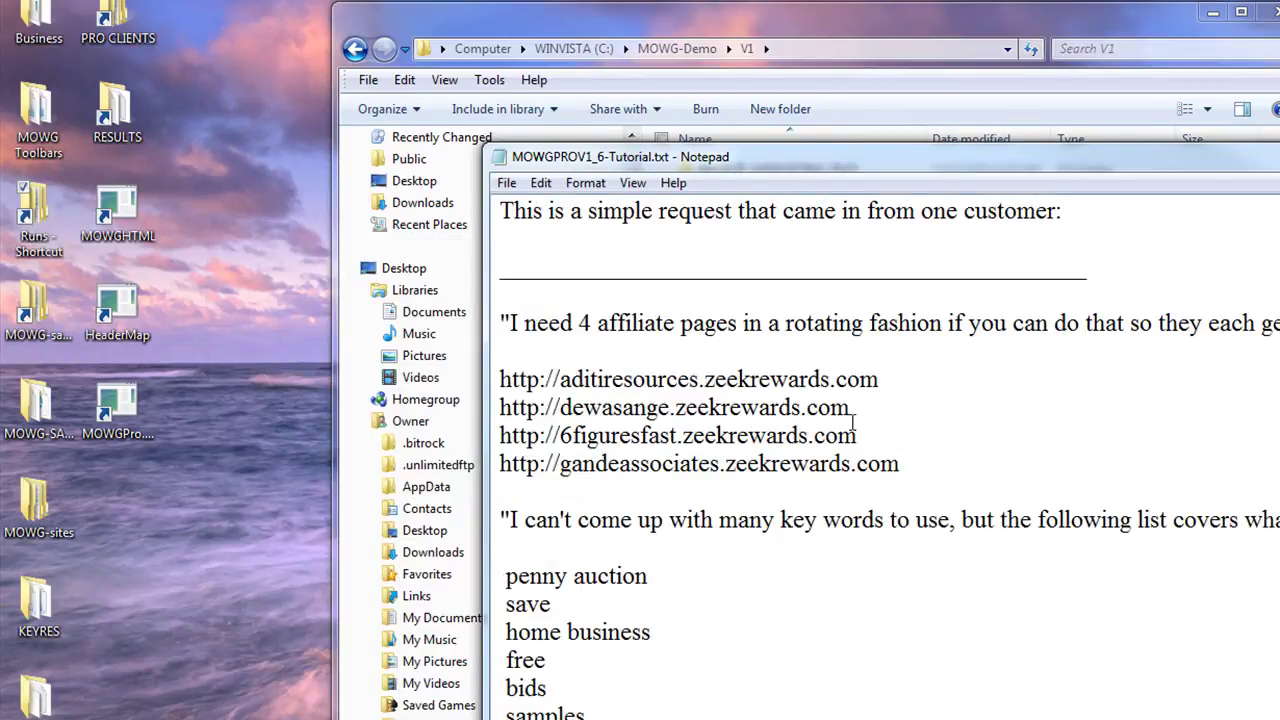
left_click_drag(903, 463, 500, 380)
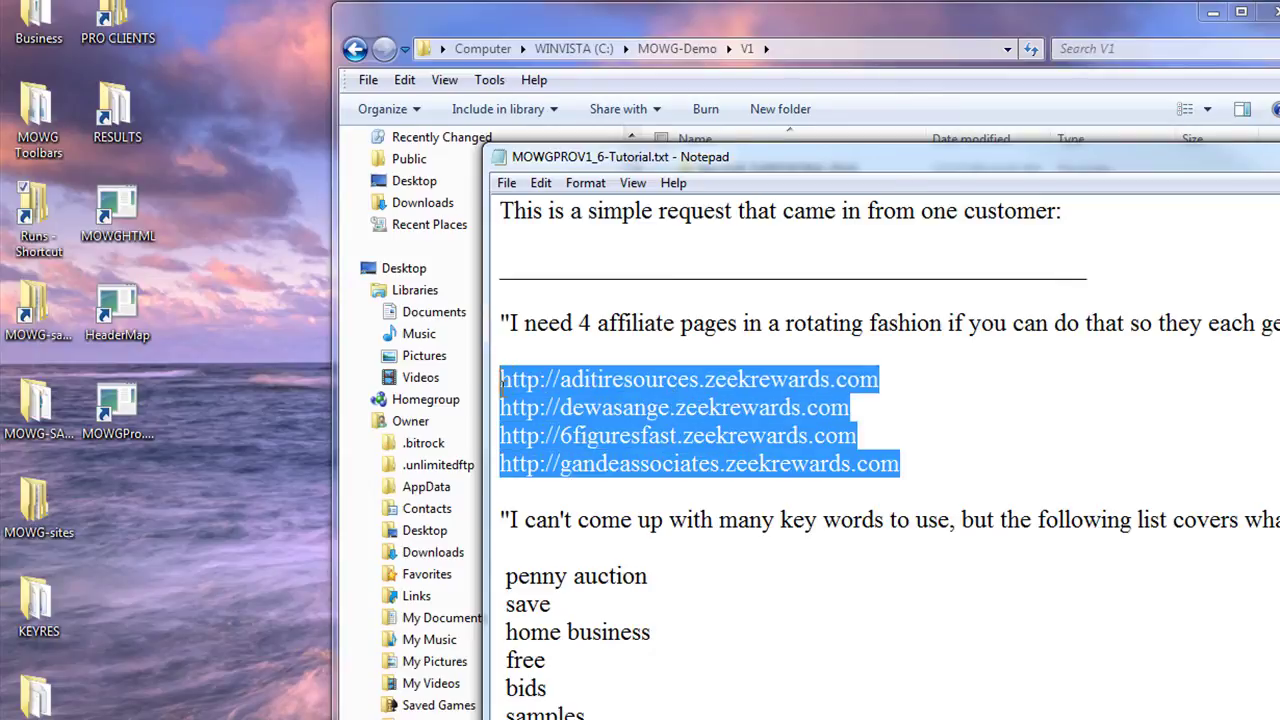
right_click(582, 402)
left_click(630, 470)
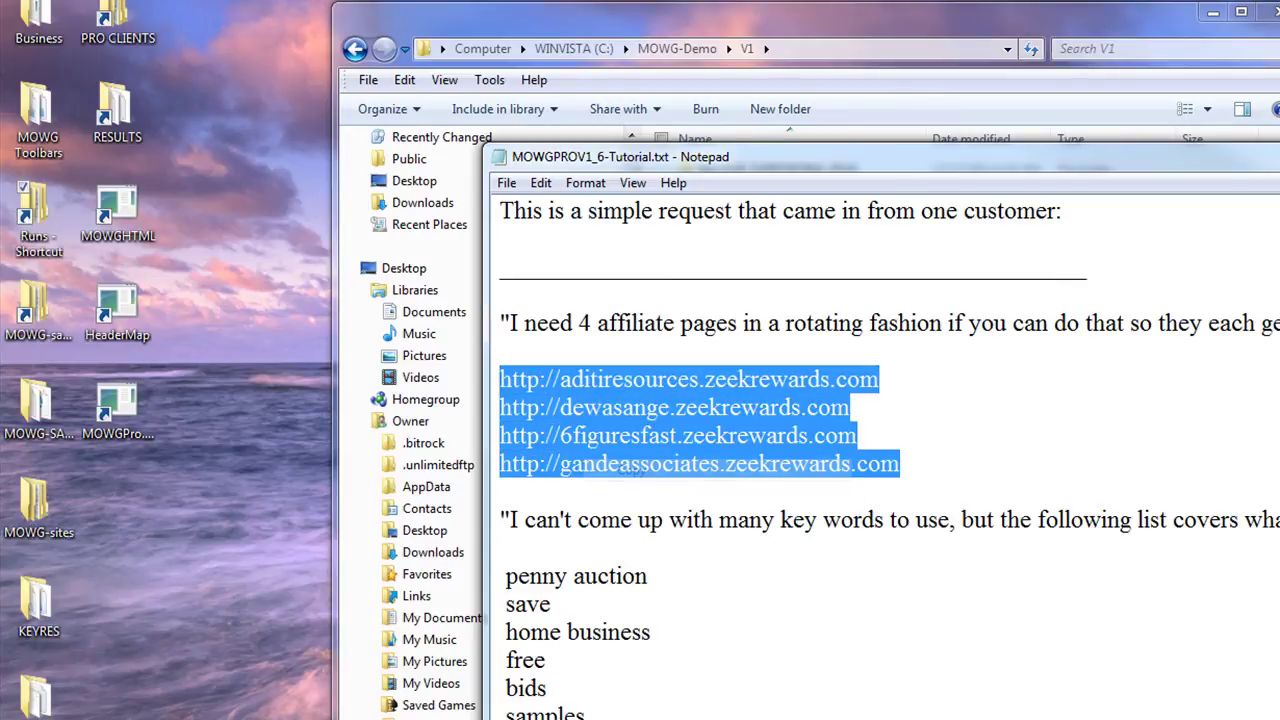
key("alt+Tab")
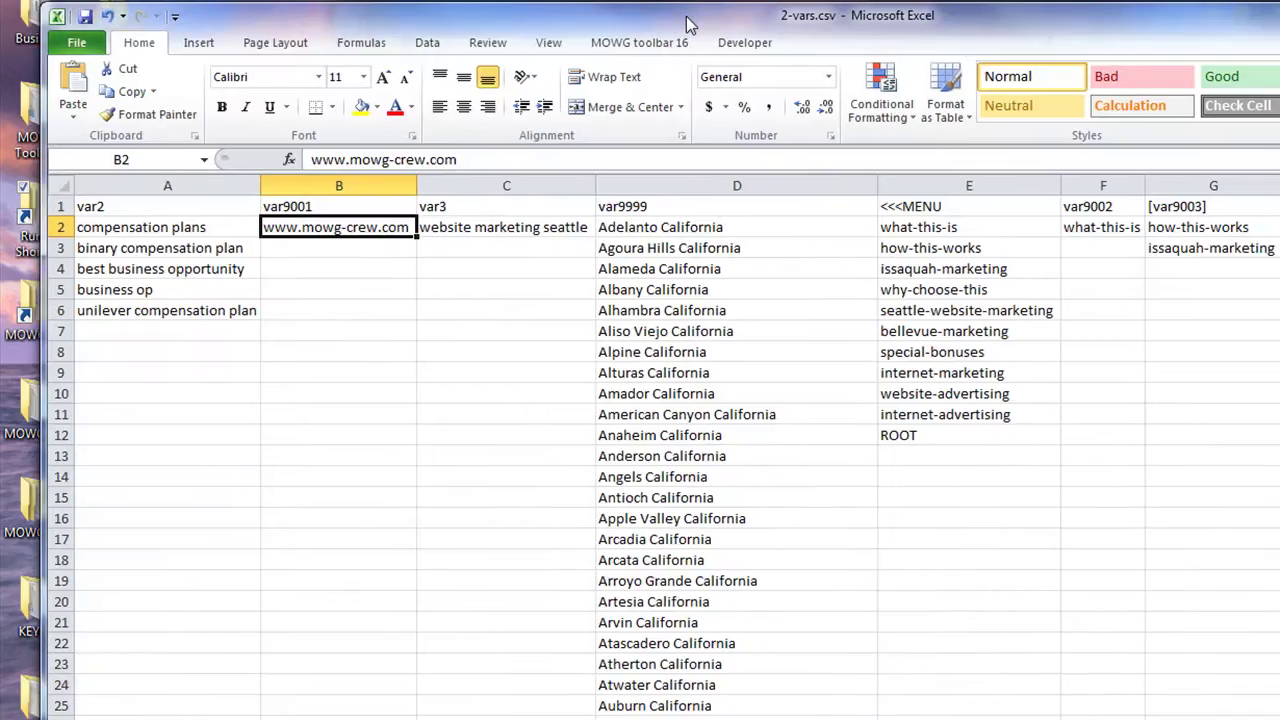
left_click_drag(890, 10, 890, 60)
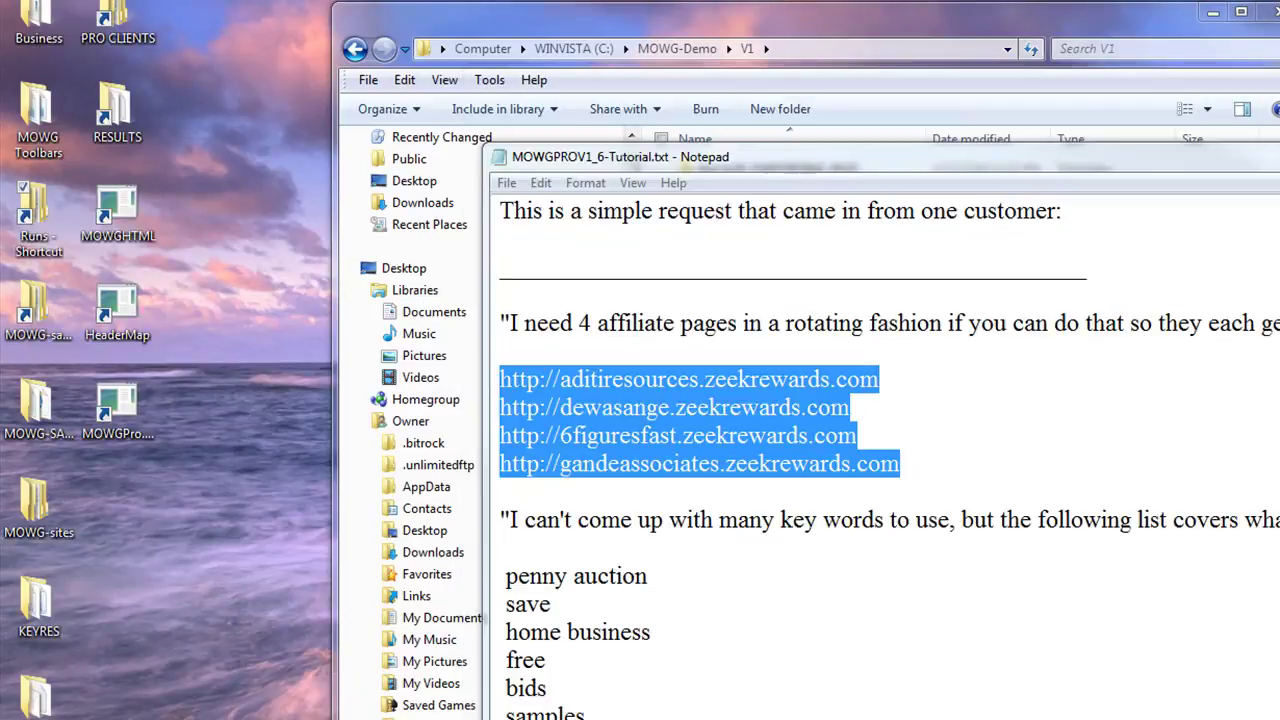
key("alt+Tab")
left_click(793, 407)
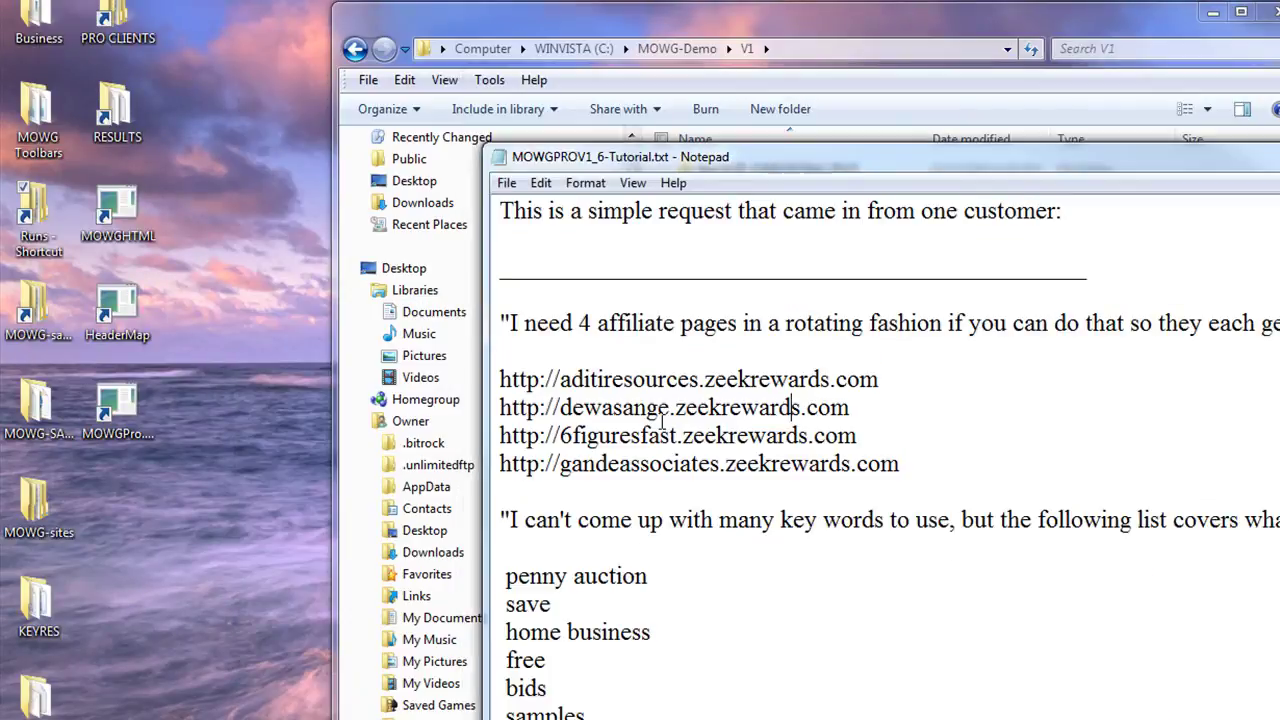
left_click_drag(562, 378, 484, 374)
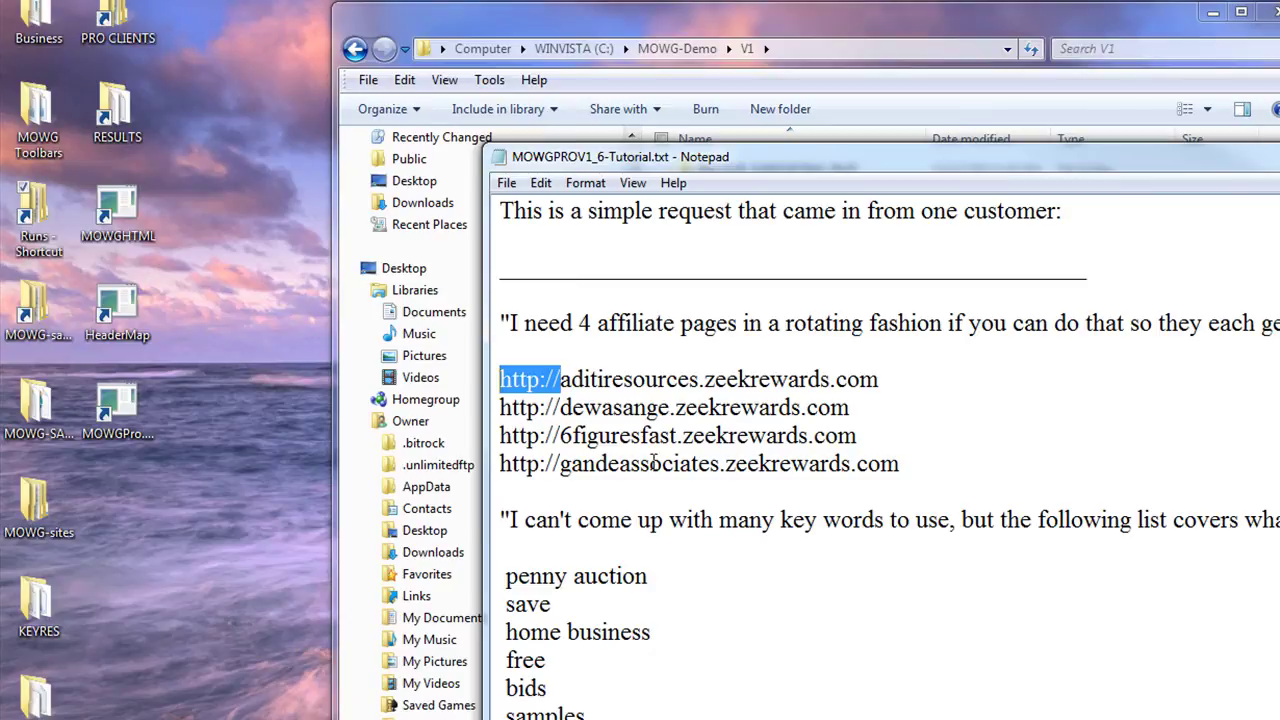
key("Delete")
left_click_drag(562, 407, 492, 407)
key("Delete")
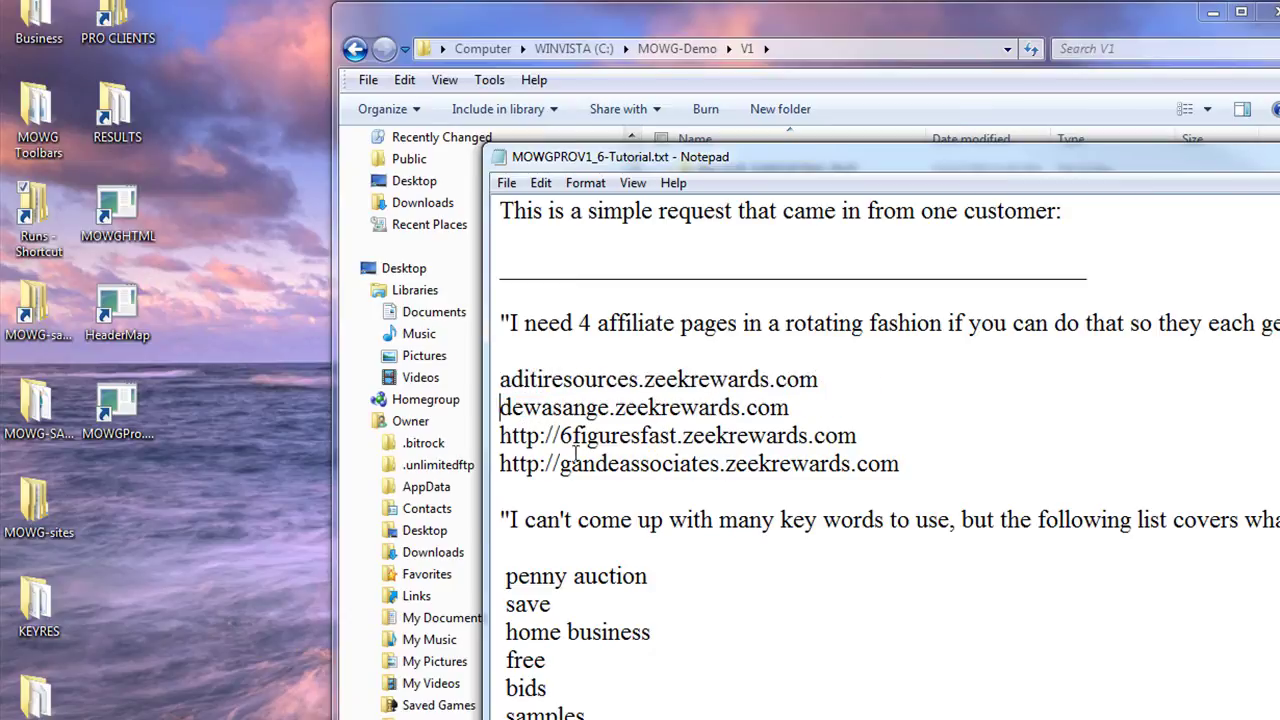
left_click_drag(562, 440, 494, 437)
key("Delete")
left_click_drag(553, 466, 496, 465)
key("Delete")
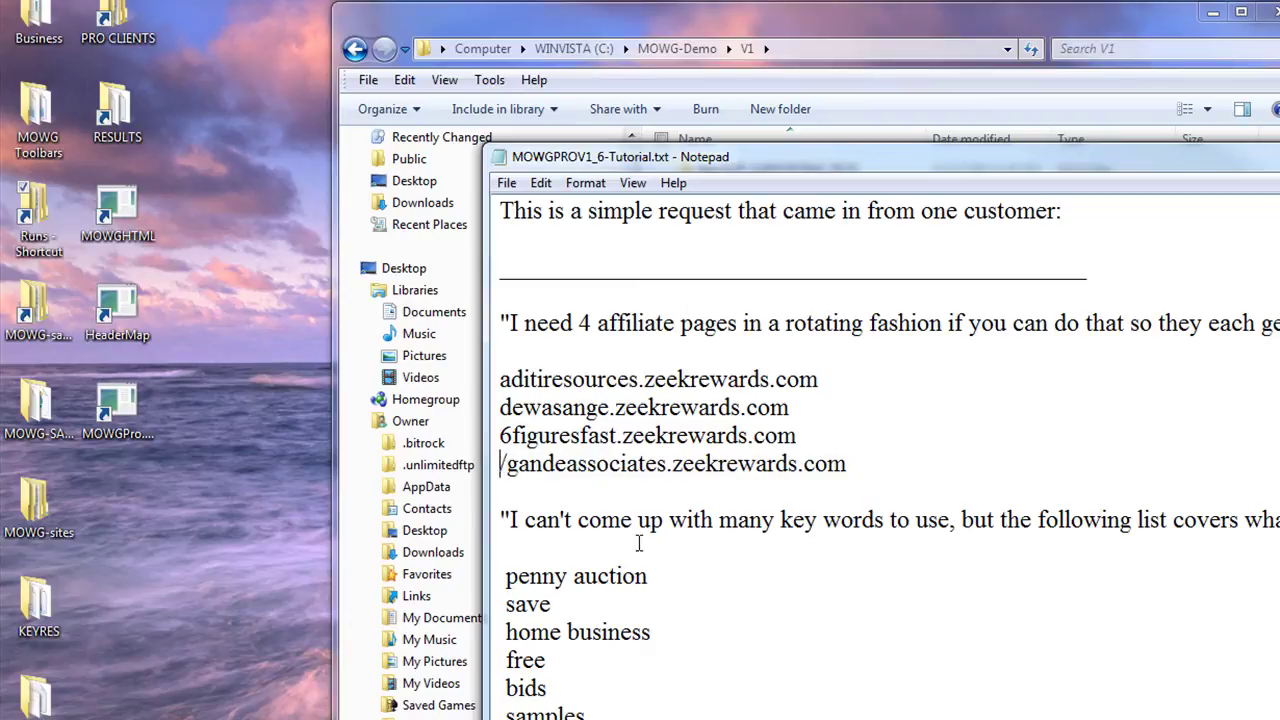
key("Delete")
Copy the four prefix-free zeekrewards.com addresses from the notes and paste them under var9001 starting at B2
left_click_drag(859, 467, 484, 393)
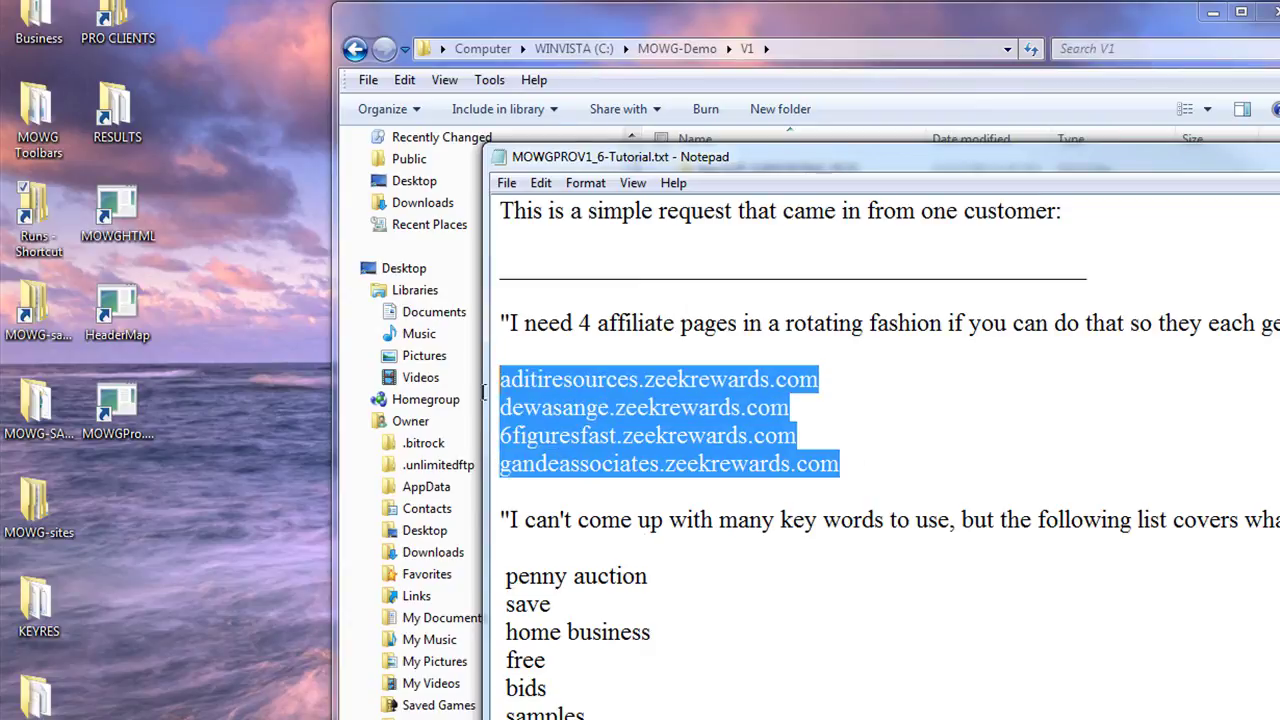
right_click(597, 428)
left_click(658, 487)
key("alt+Tab")
right_click(565, 252)
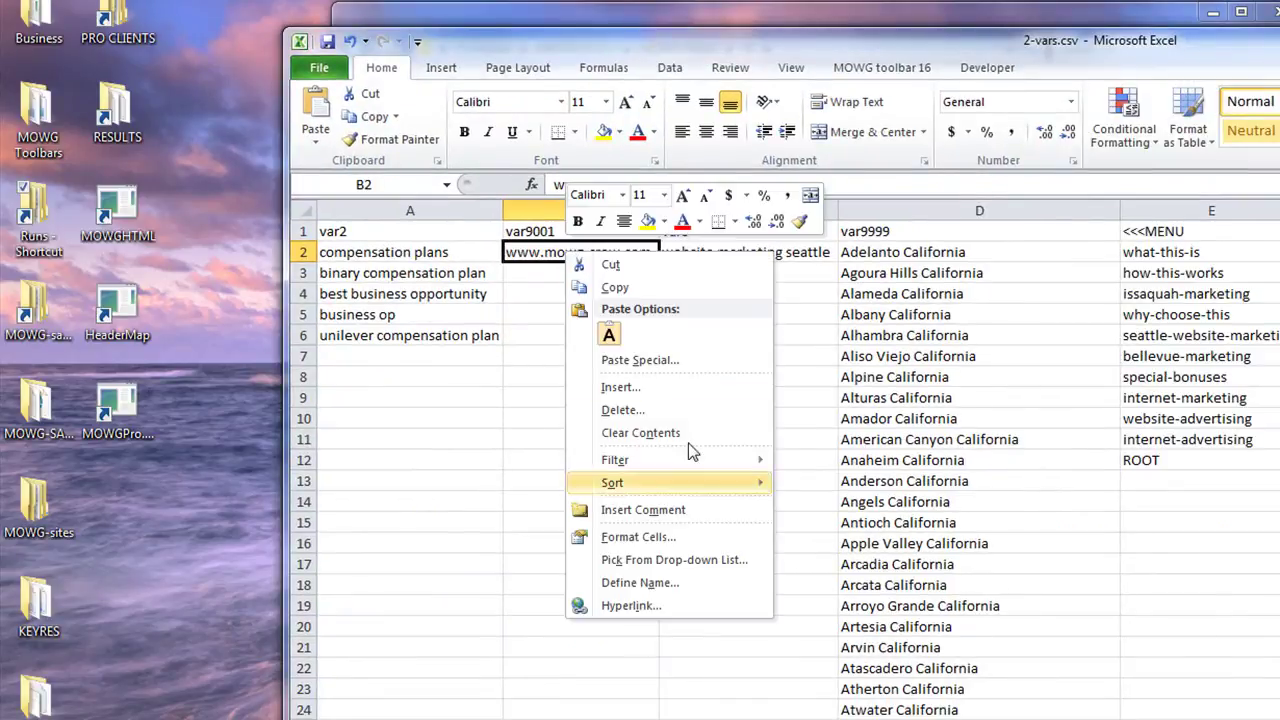
left_click(609, 335)
left_click(612, 403)
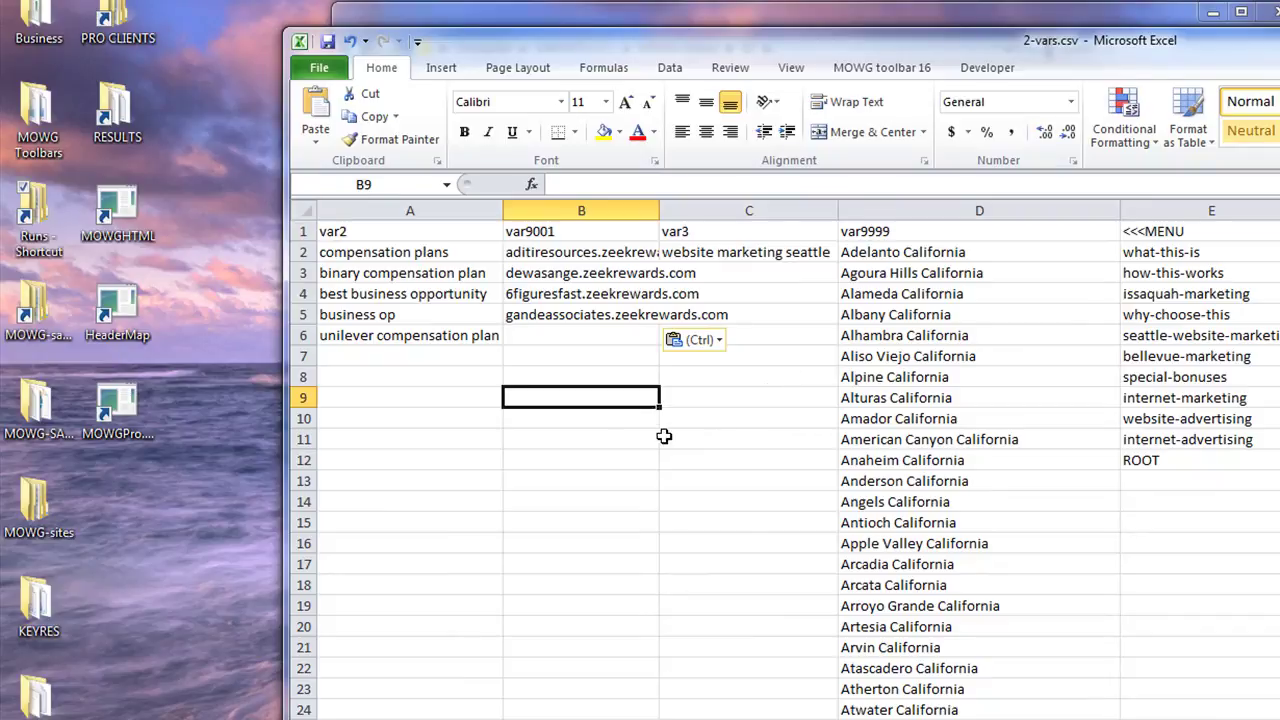
Examine the keywords under var2 and the affiliate addresses under var9001, including the subdomain part of the address in B2
left_click_drag(371, 252, 373, 335)
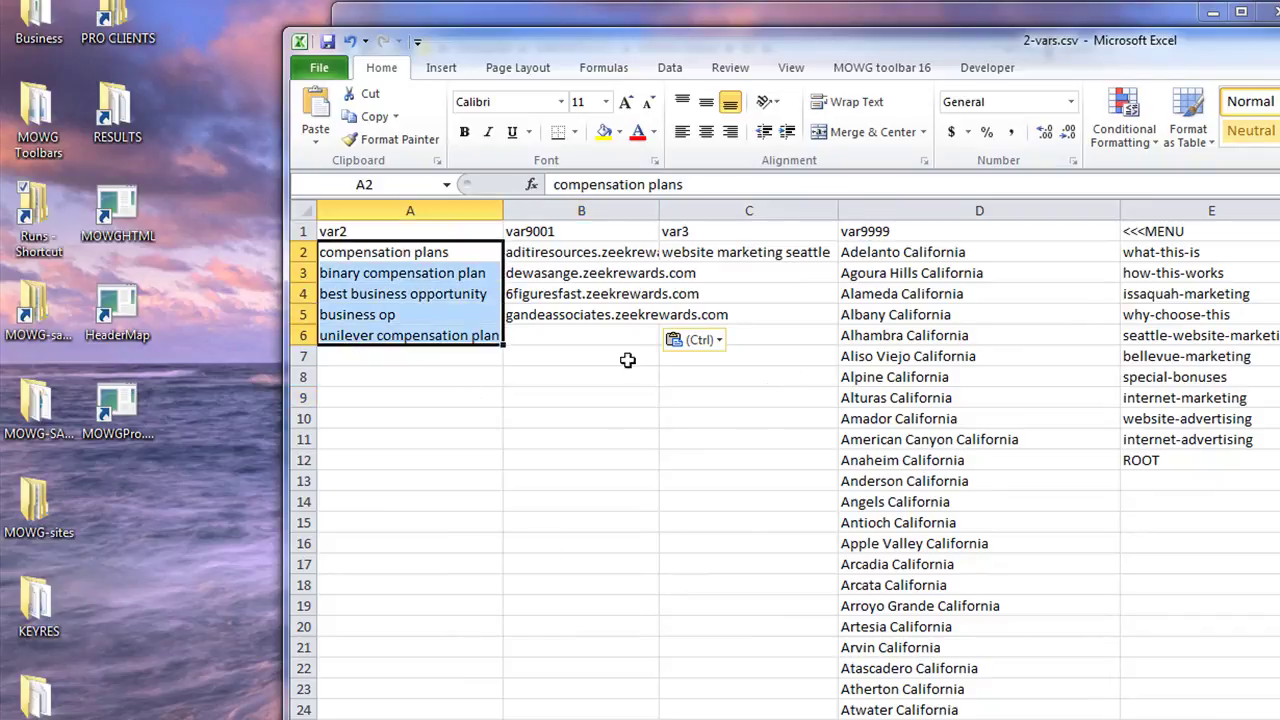
left_click_drag(546, 252, 545, 315)
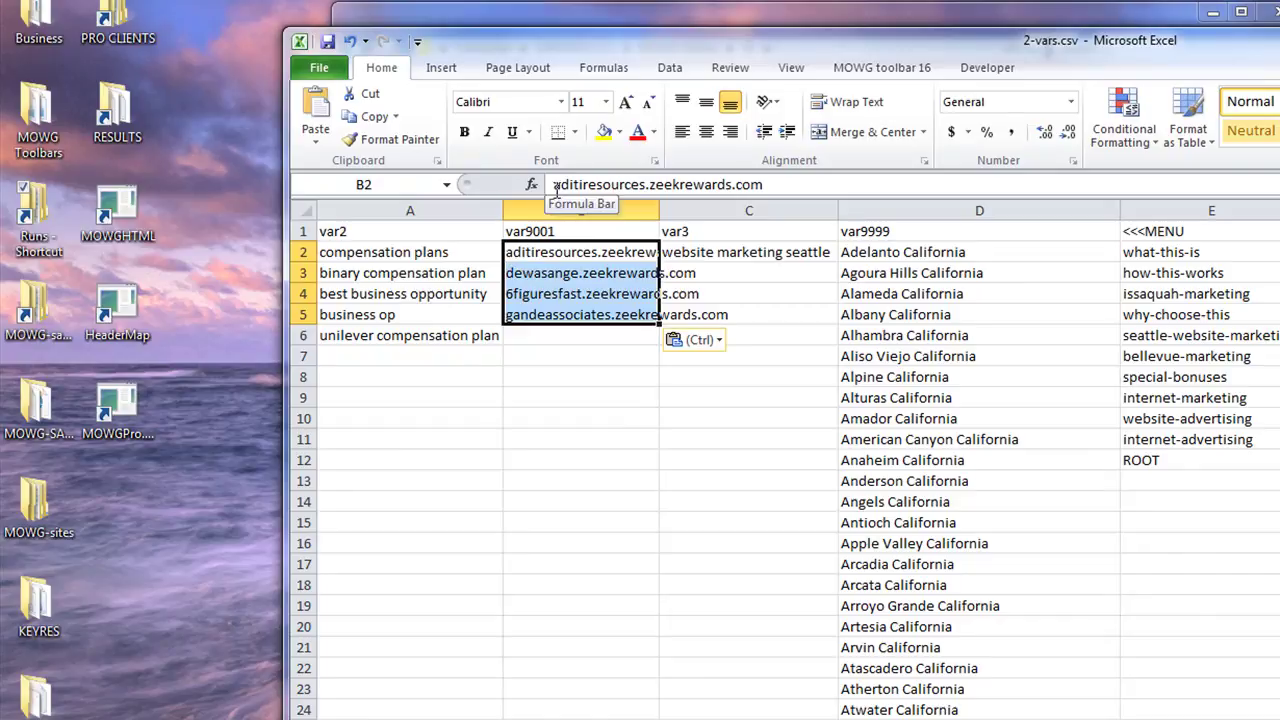
left_click_drag(645, 184, 556, 186)
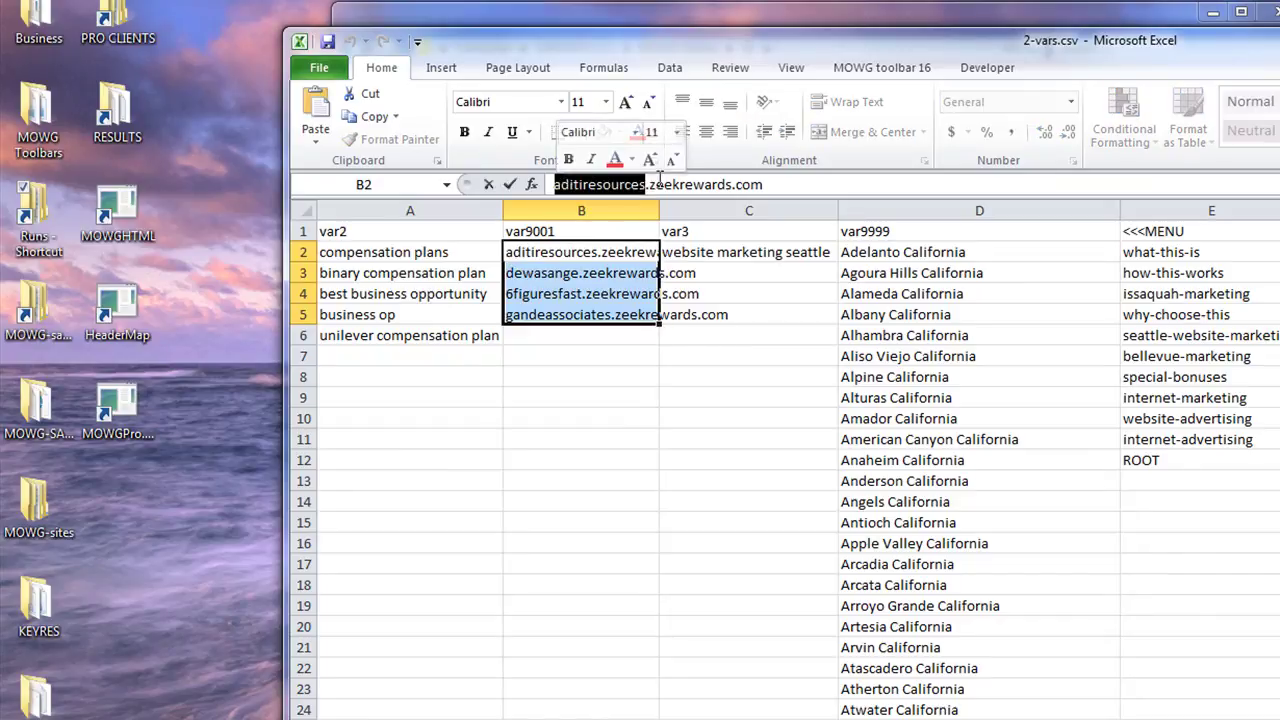
left_click_drag(649, 185, 557, 189)
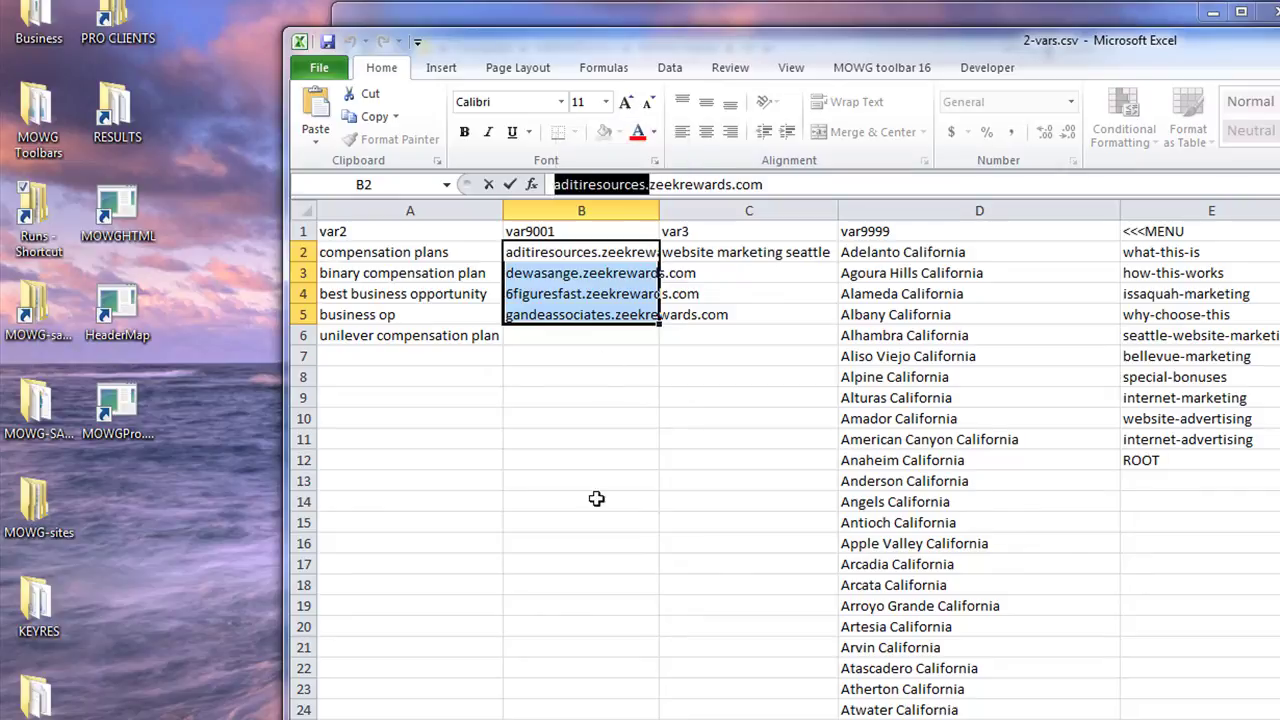
left_click_drag(649, 185, 561, 196)
left_click(556, 188)
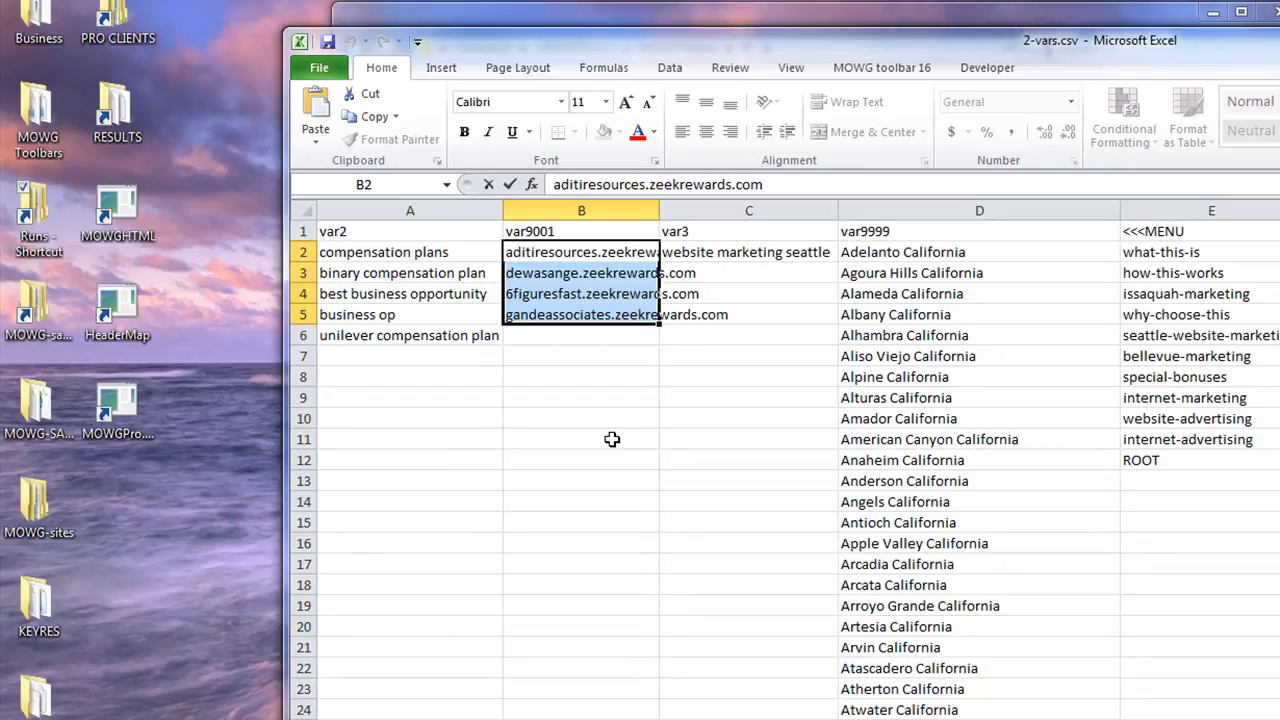
left_click(611, 394)
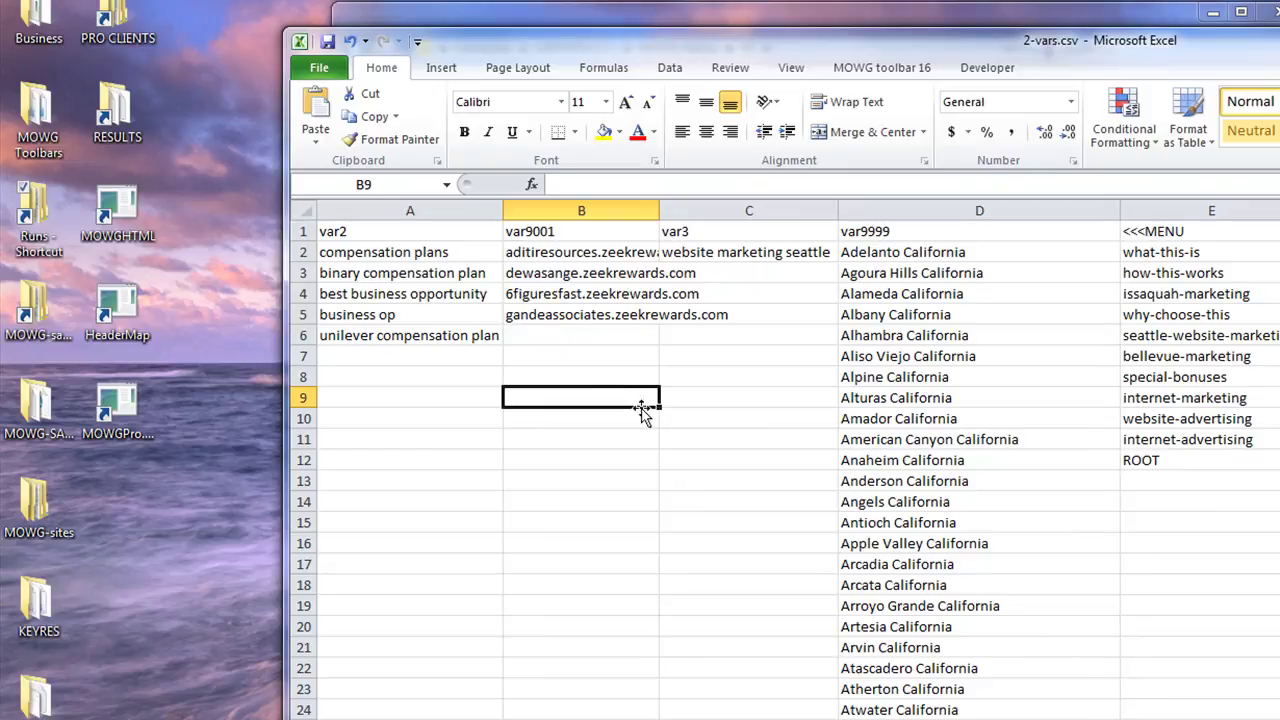
left_click_drag(374, 257, 370, 325)
left_click_drag(568, 254, 563, 314)
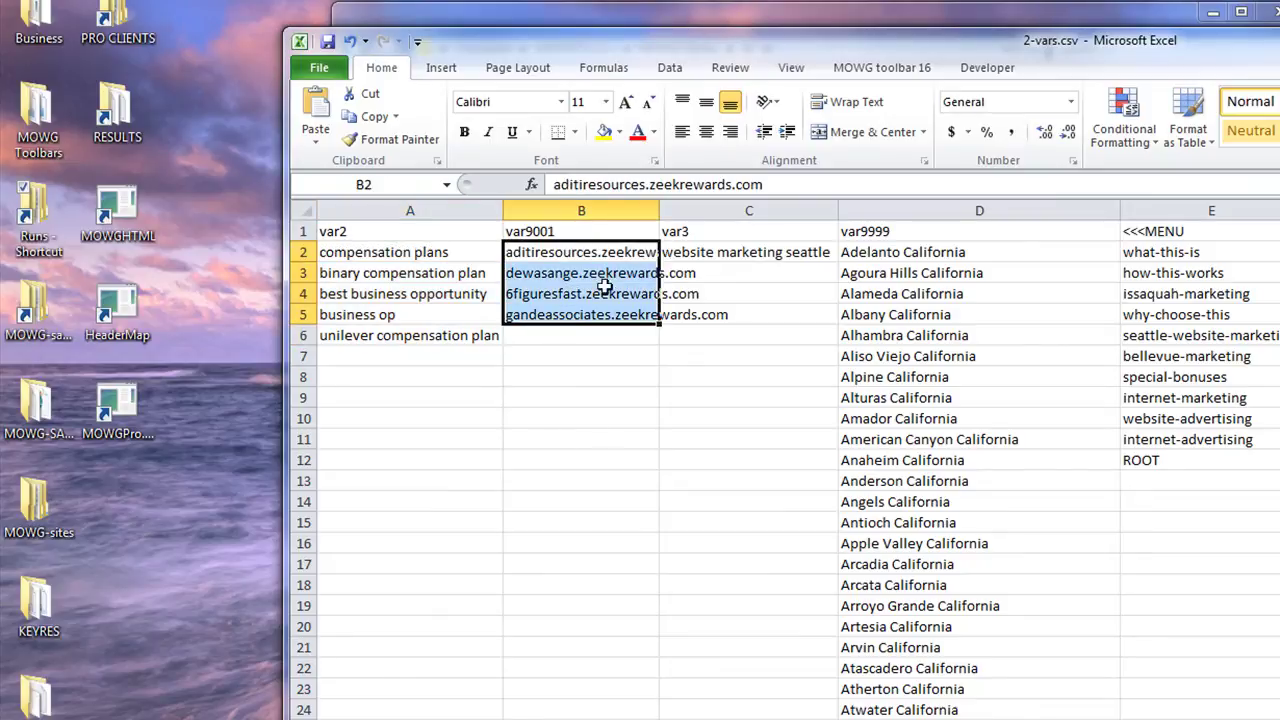
Copy the keyword "best business opportunity" from A4 into C2 under var3, replacing the existing entry
left_click(586, 377)
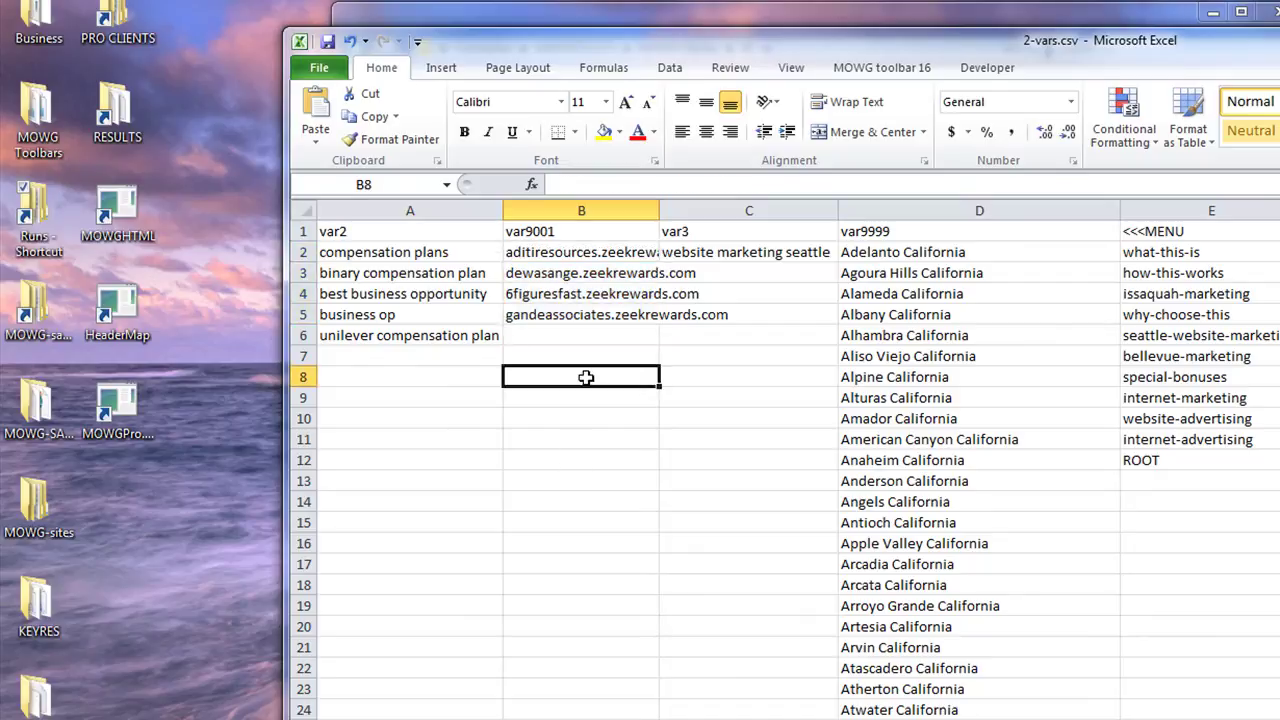
left_click(727, 257)
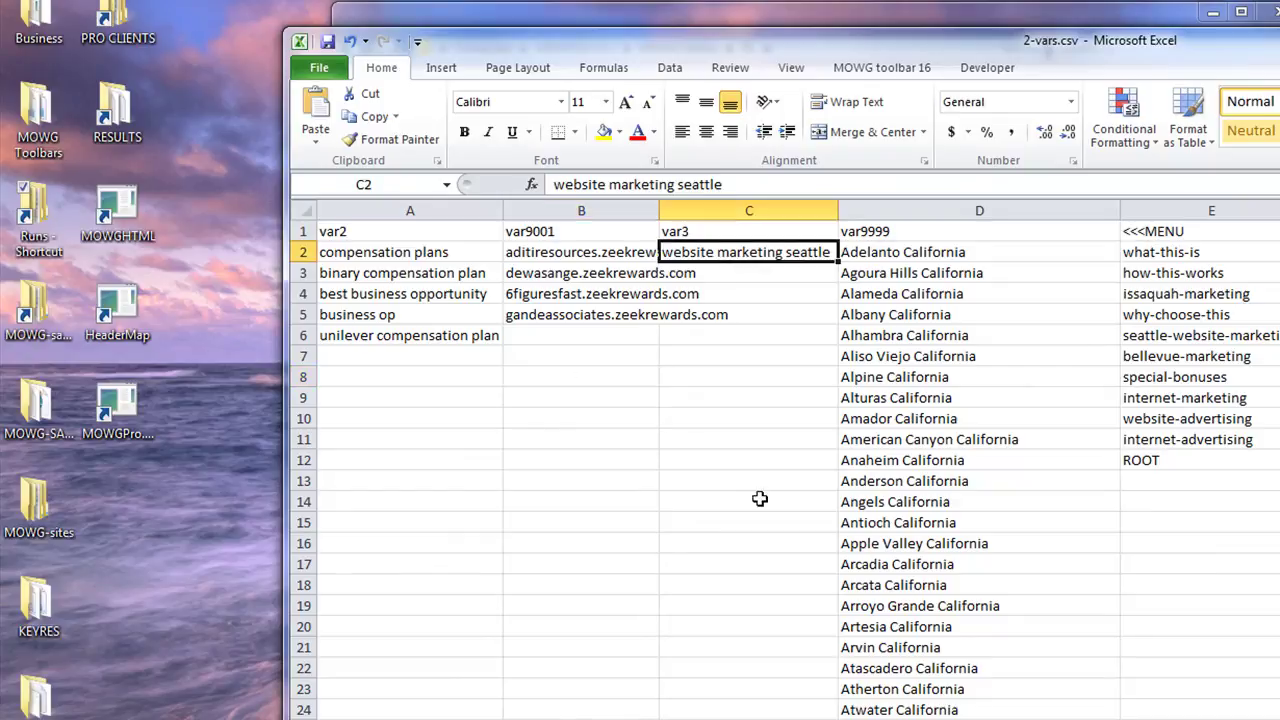
right_click(428, 294)
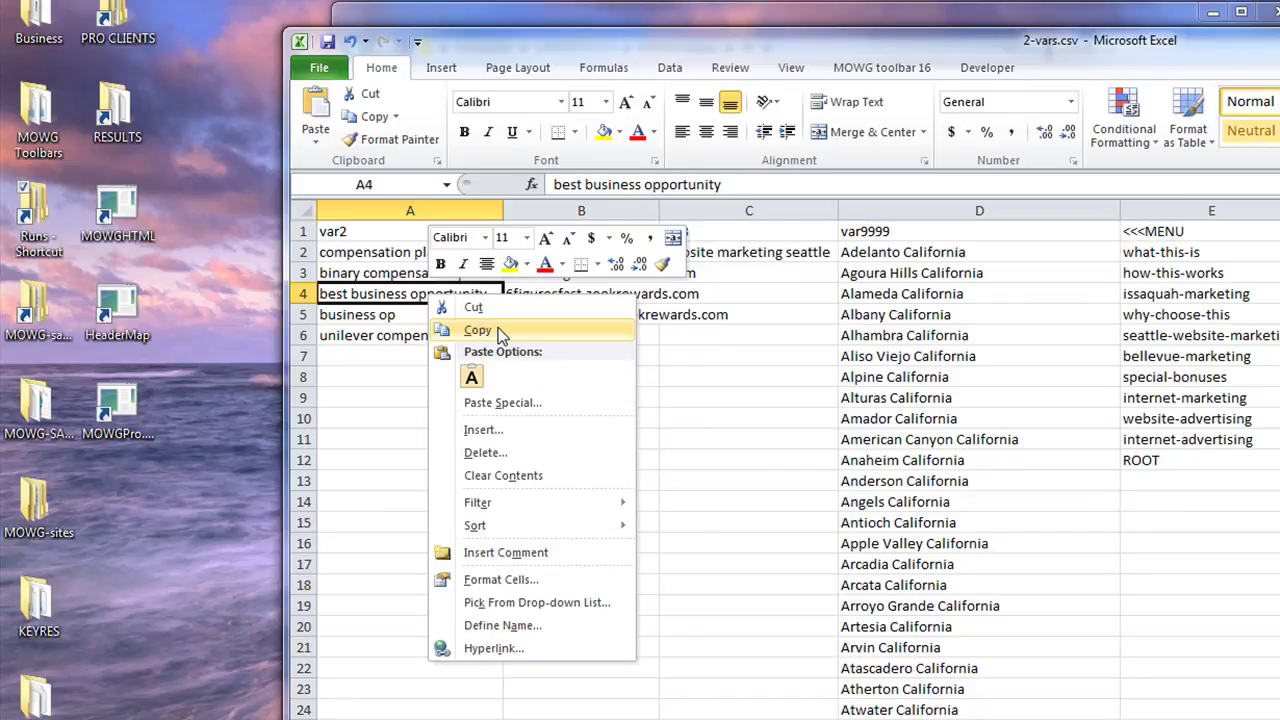
left_click(478, 330)
right_click(733, 260)
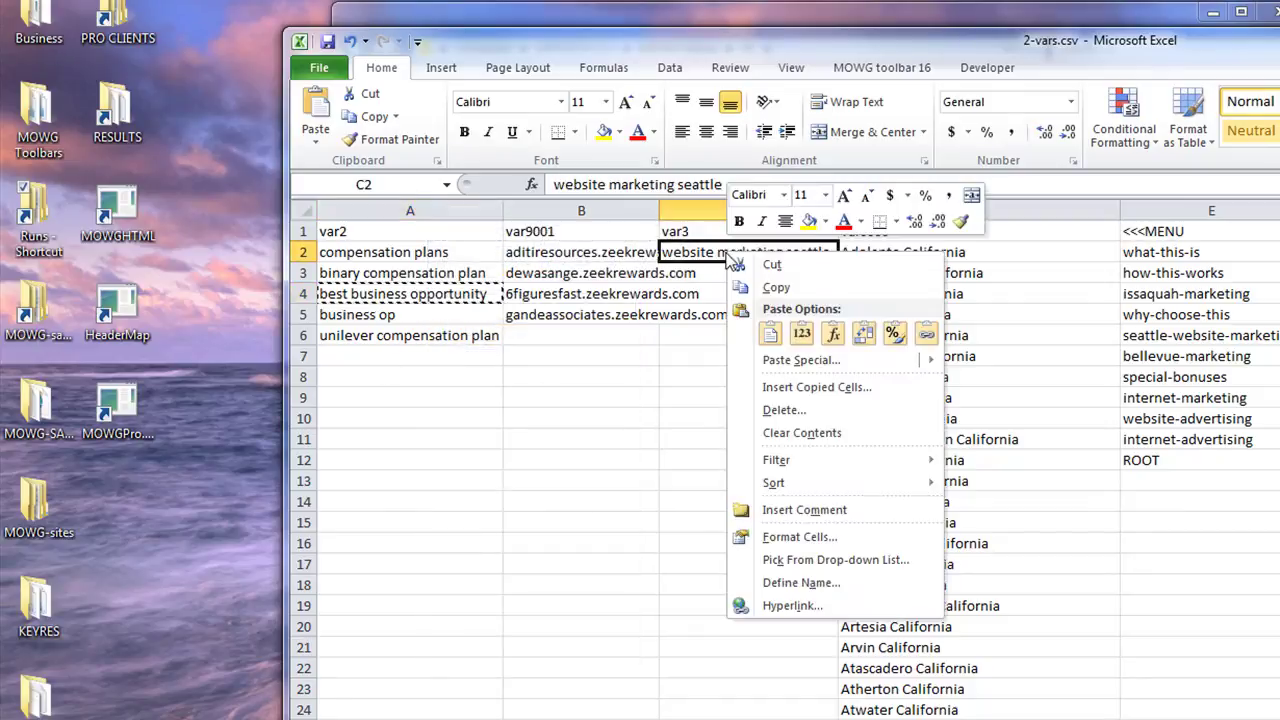
left_click(770, 334)
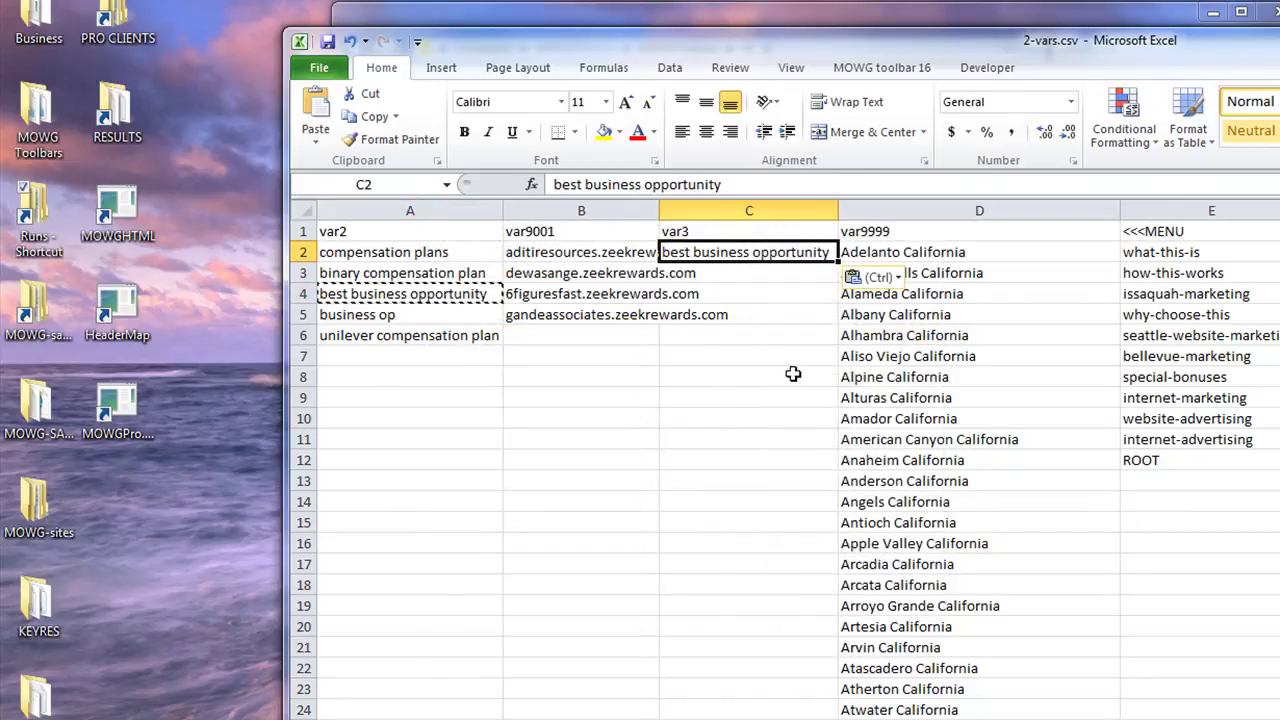
left_click(745, 360)
left_click(735, 256)
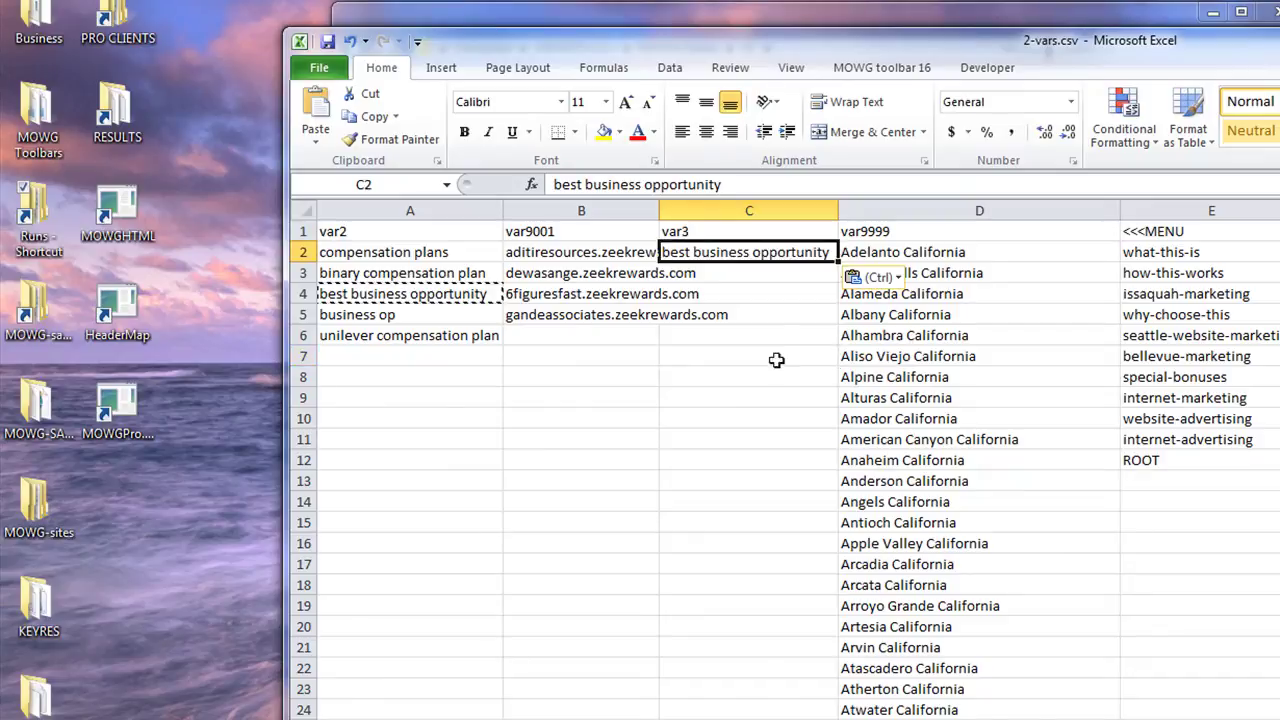
left_click(762, 294)
key("Escape")
left_click(757, 400)
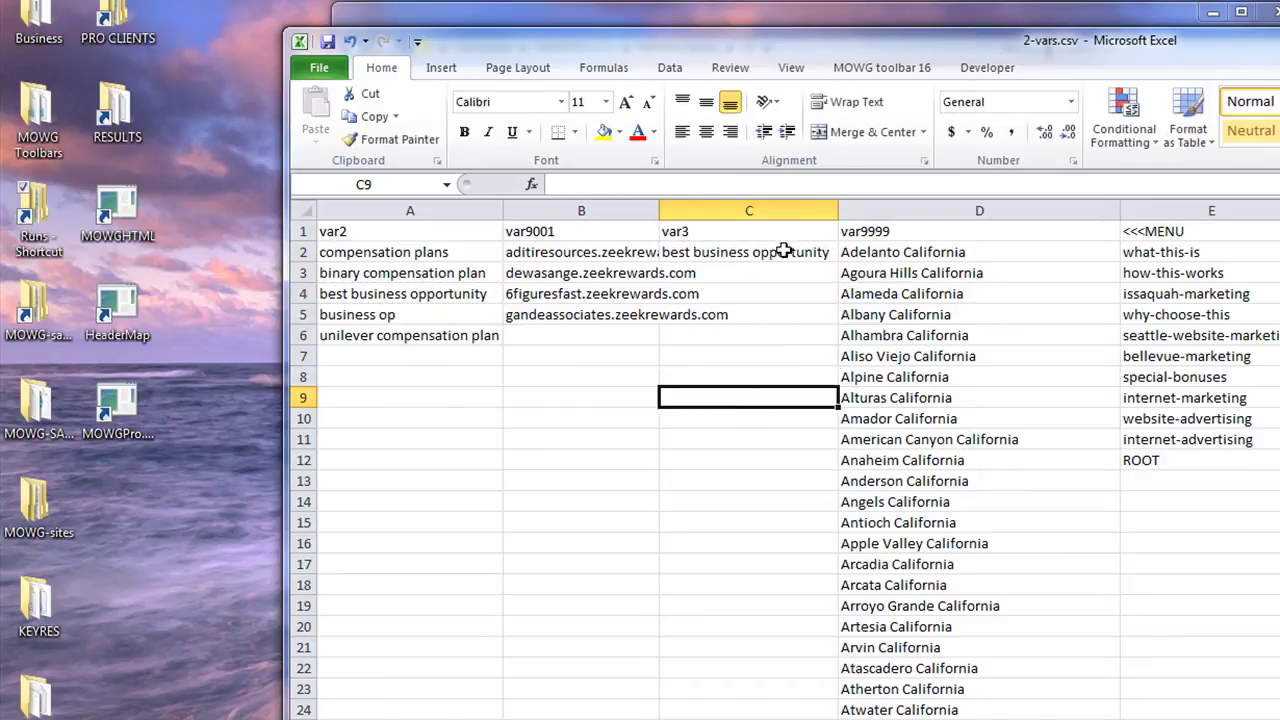
Examine the city and state entries under var9999 in column D, from the California cities through Georgia and Illinois
left_click(1049, 548)
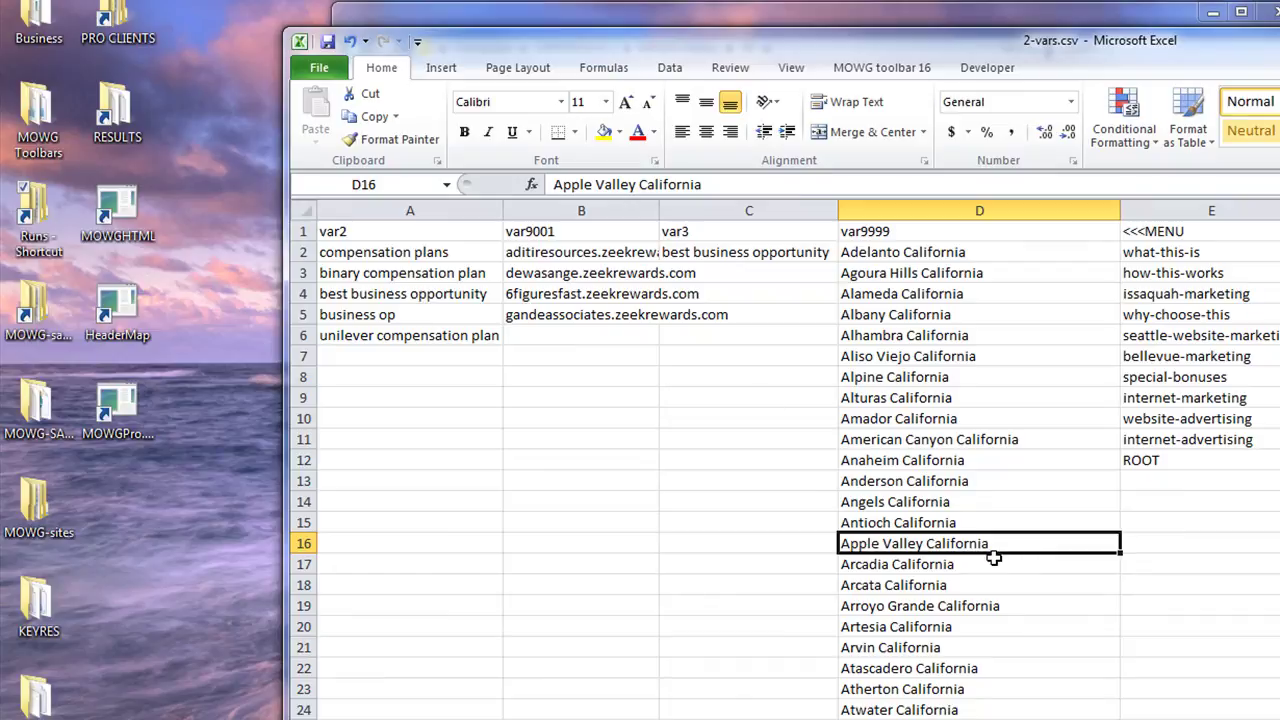
left_click(966, 442)
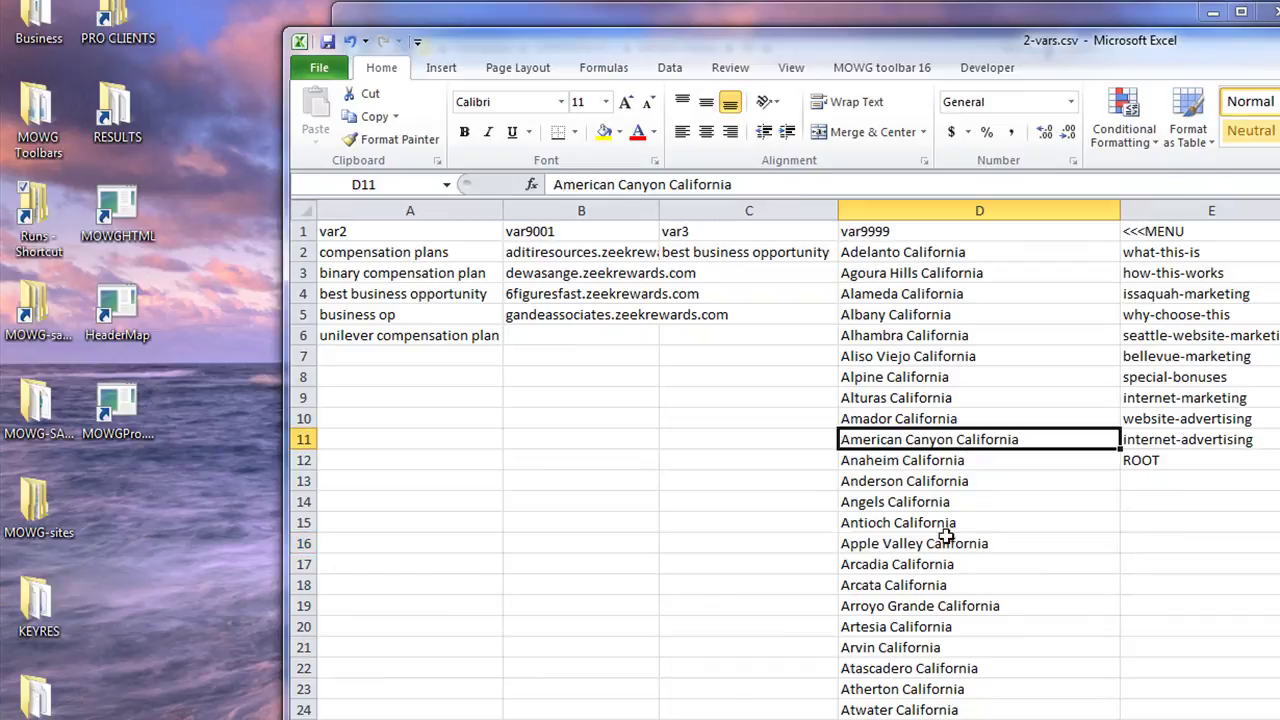
scroll(952, 564, "down", 20)
scroll(957, 566, "down", 20)
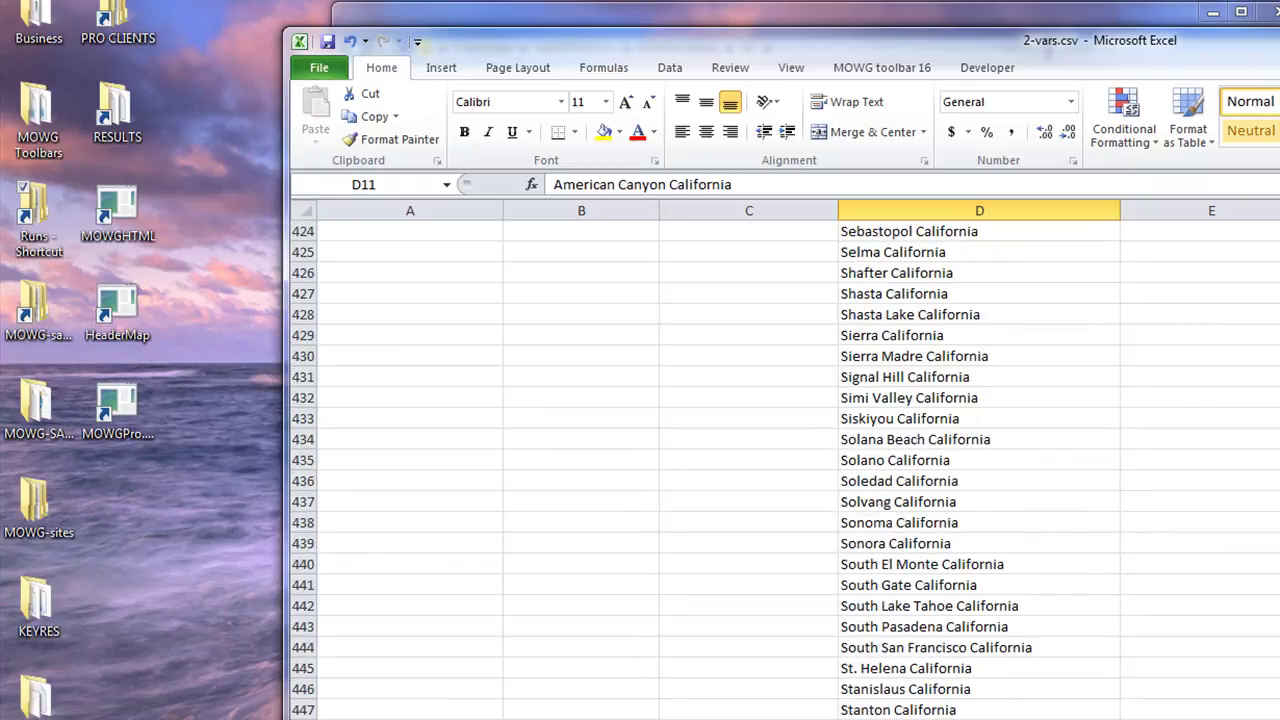
scroll(957, 566, "down", 20)
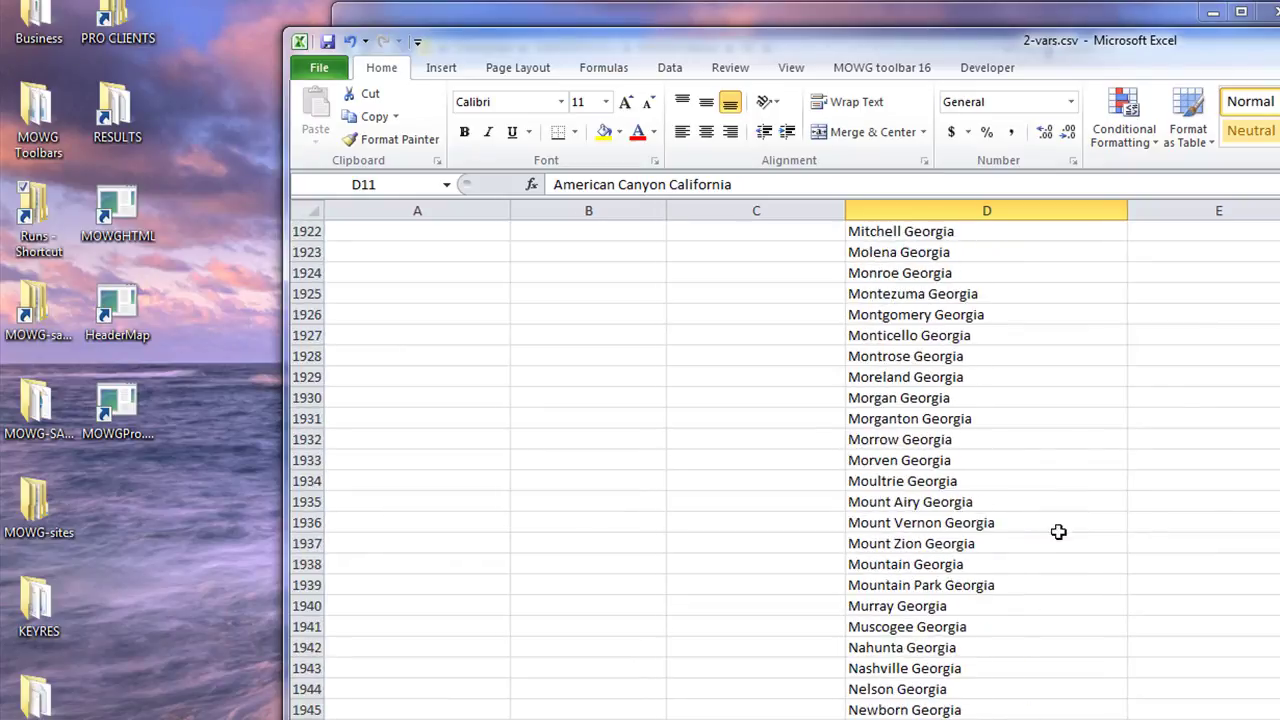
scroll(785, 470, "down", 20)
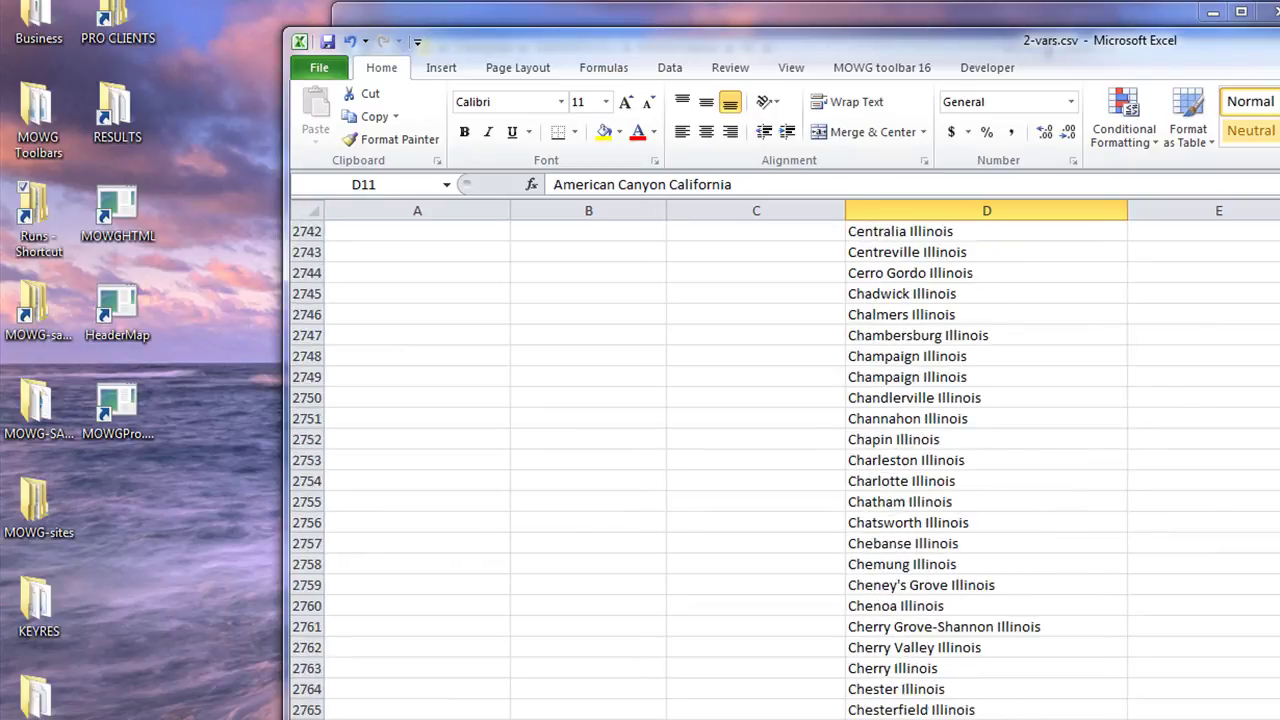
scroll(785, 470, "up", 20)
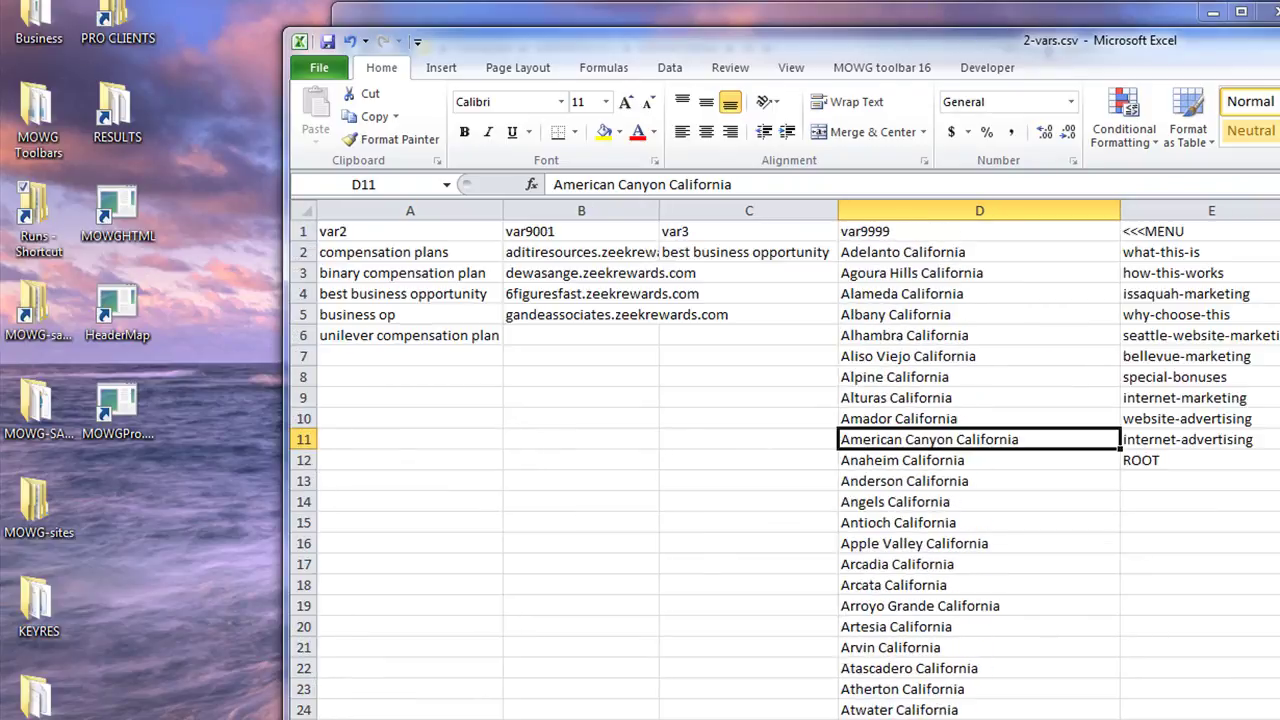
left_click(895, 214)
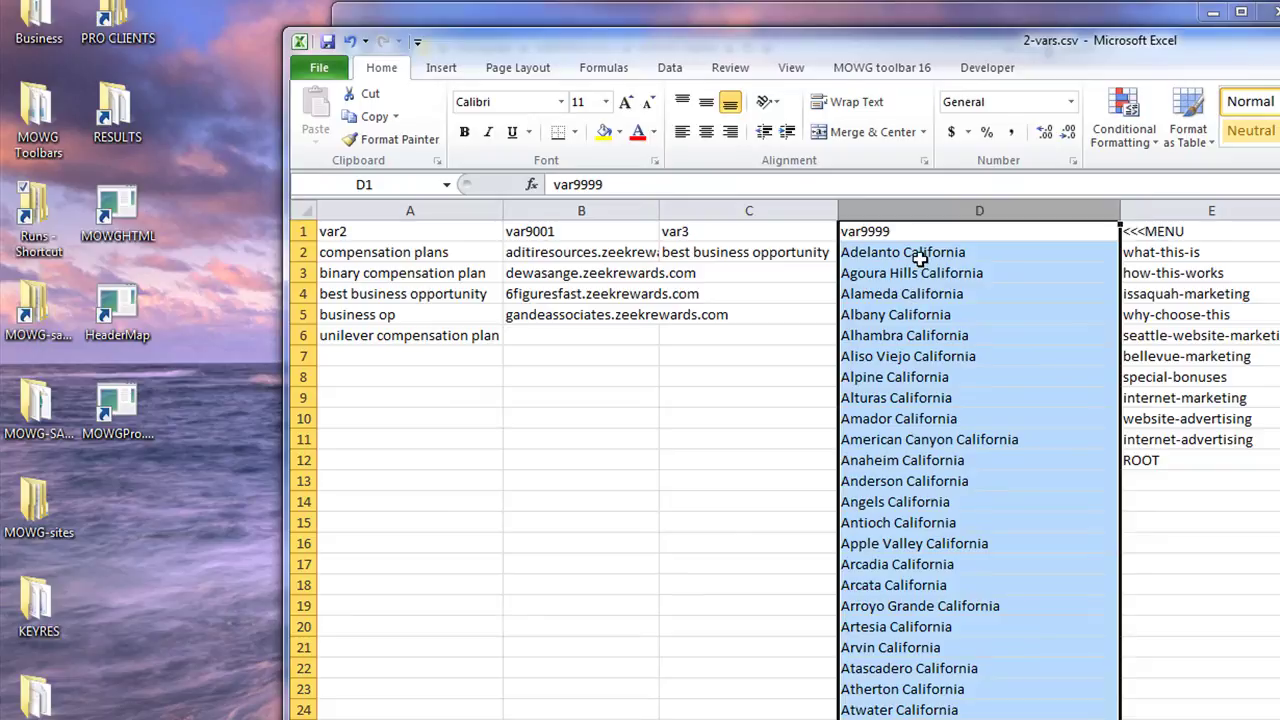
Open cities-with-states.csv from the BACKUP-SUPPORTING_FILES folder, review its city list to the end, and return to 2-vars.csv
left_click(738, 424)
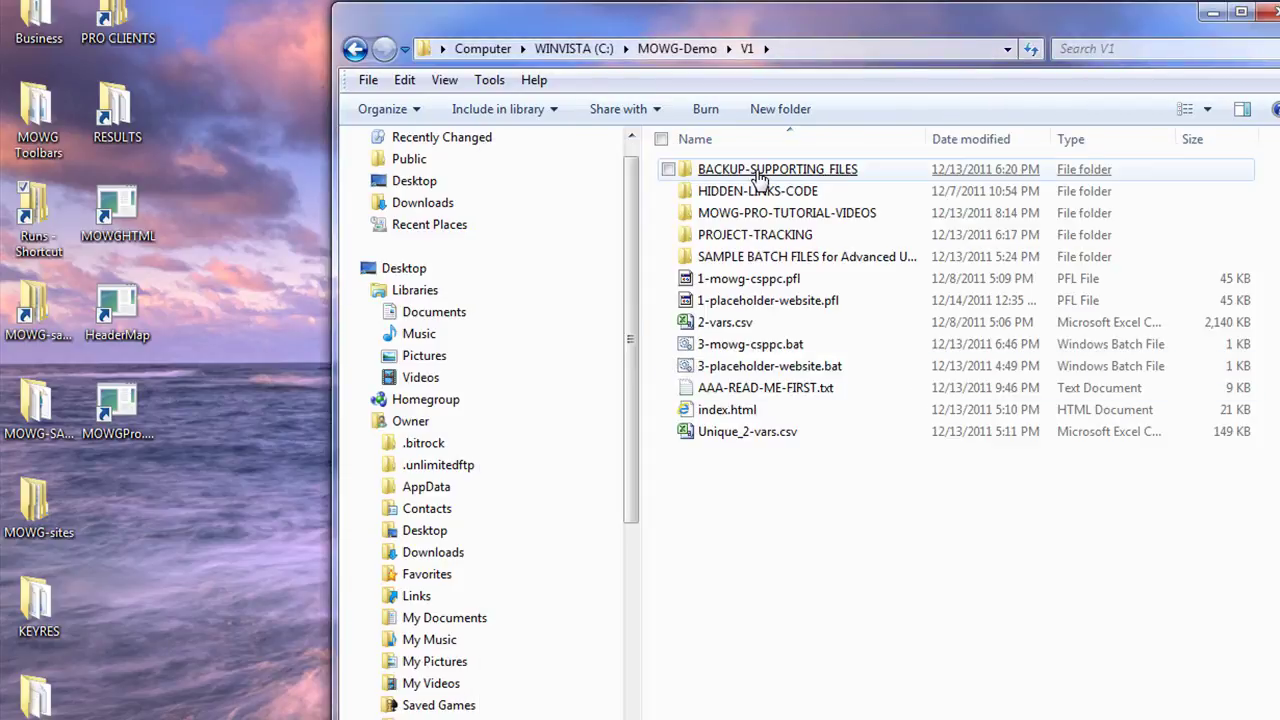
double_click(758, 170)
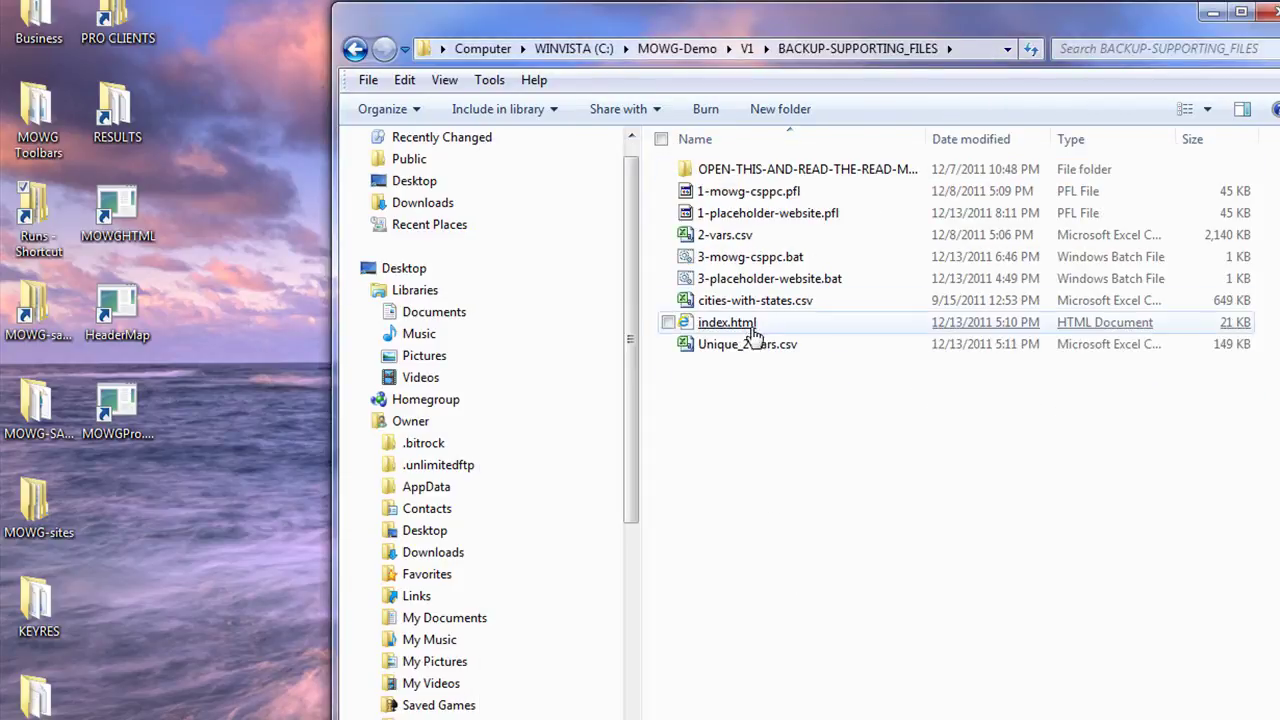
left_click(748, 306)
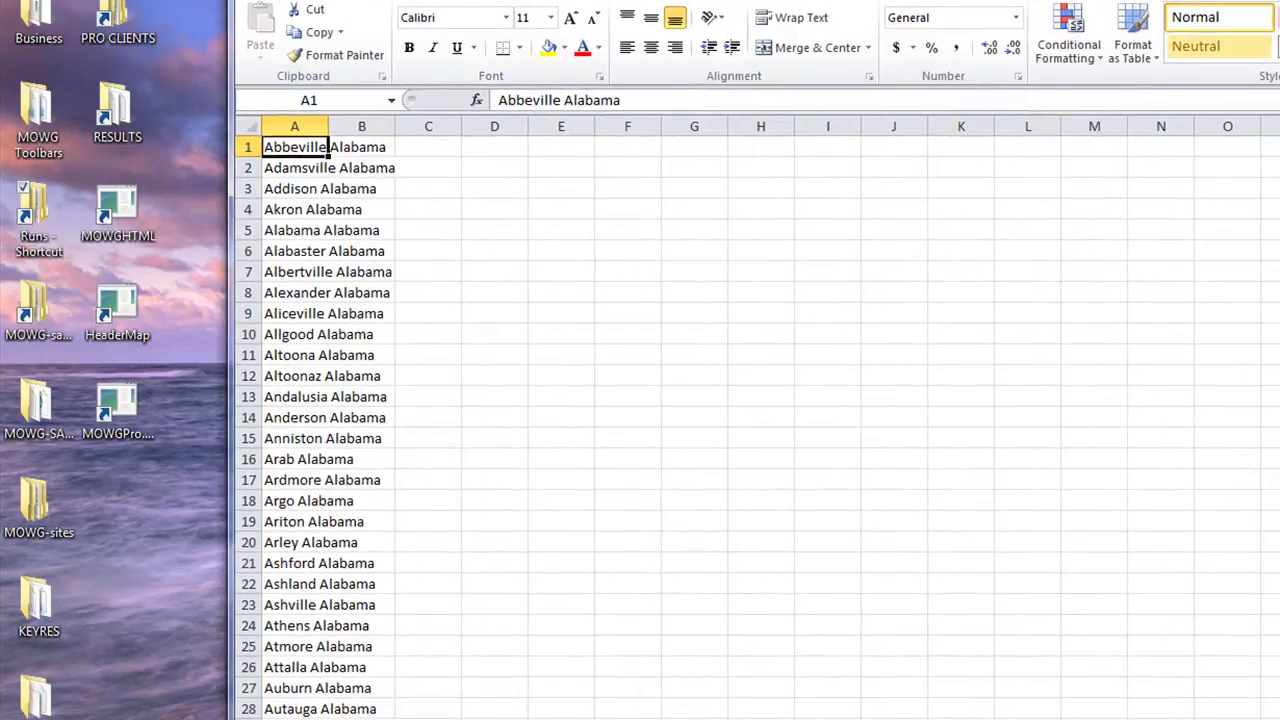
scroll(750, 417, "down", 20)
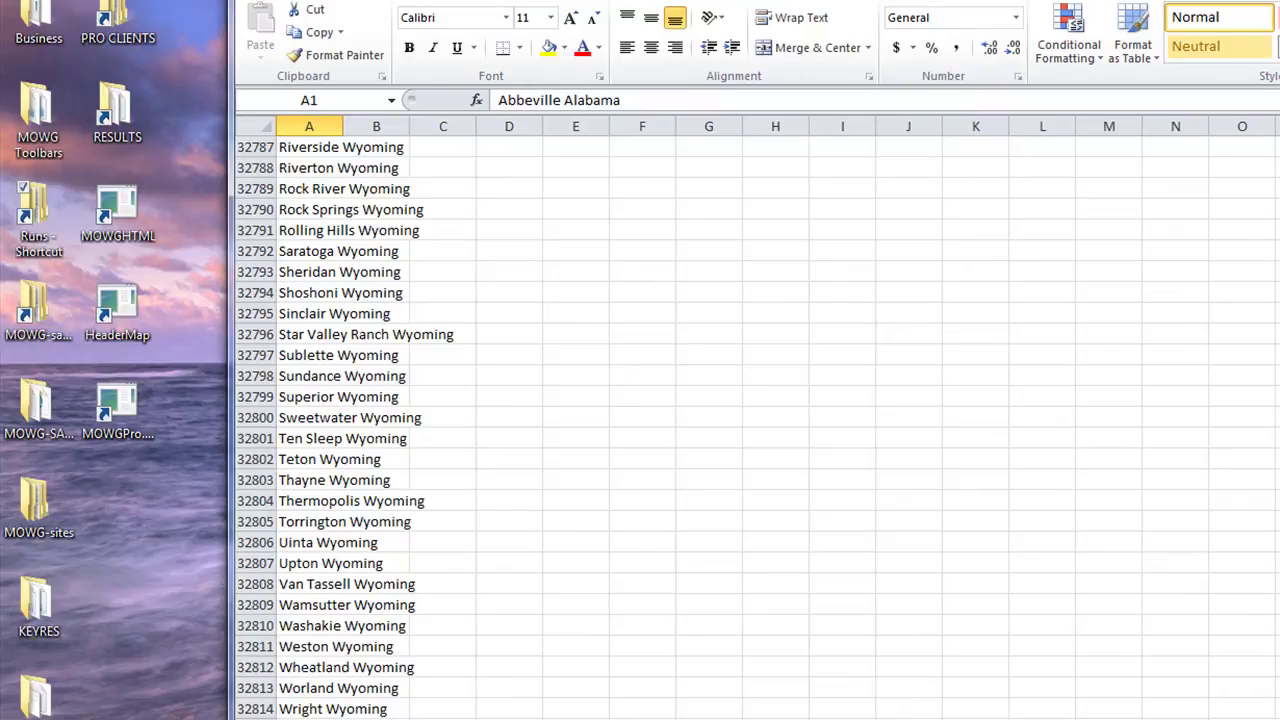
key("ctrl+Tab")
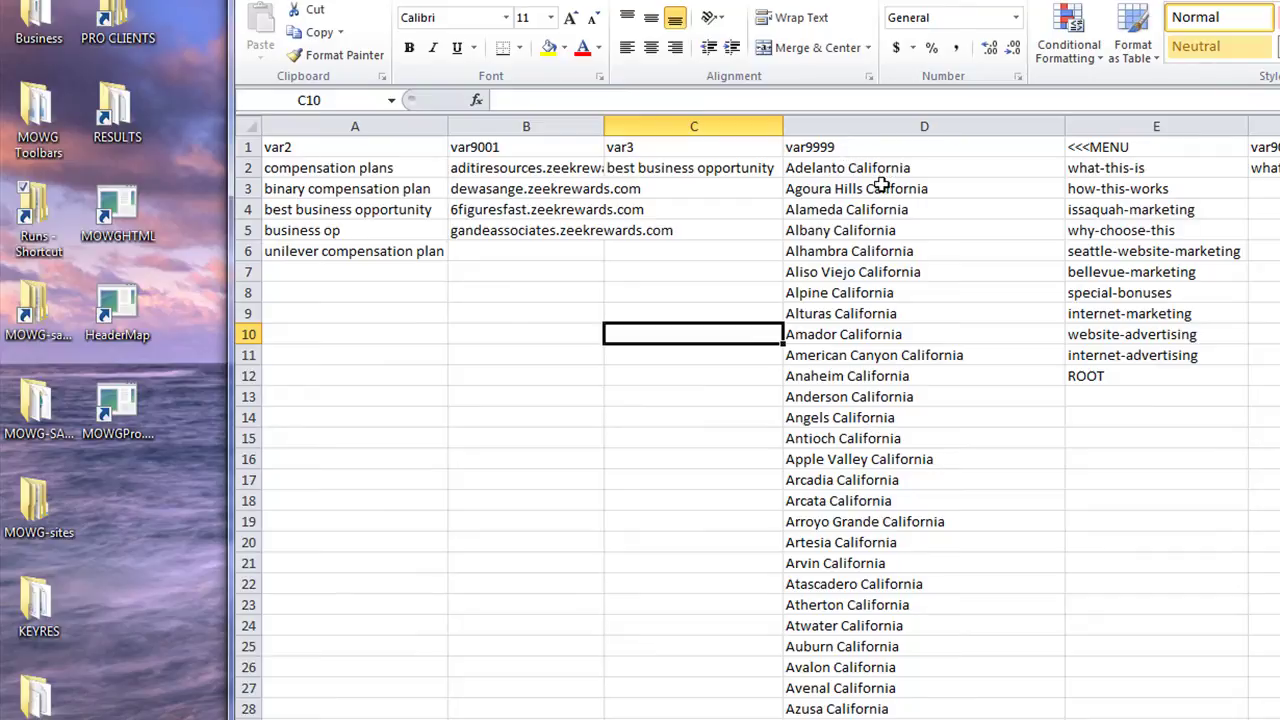
Examine the page names listed under <<<MENU in column E, from what-this-is down to ROOT
left_click(1105, 500)
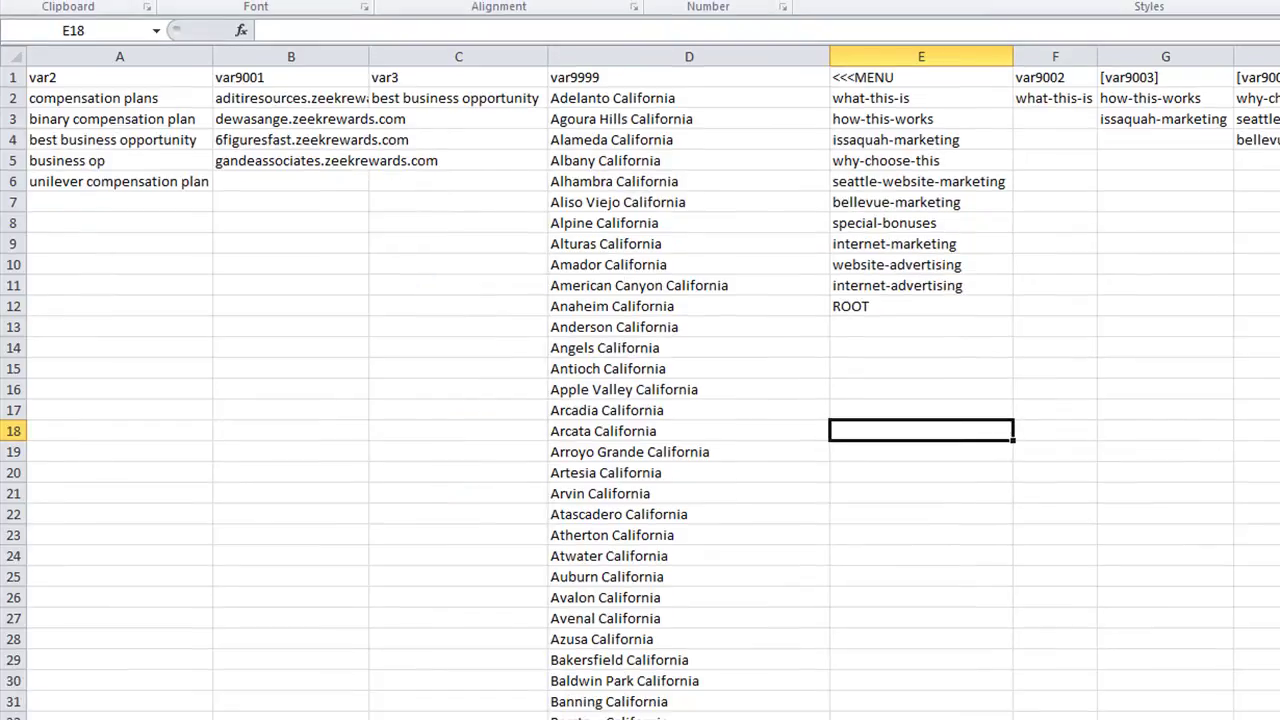
left_click_drag(1195, 452, 1192, 434)
left_click(889, 100)
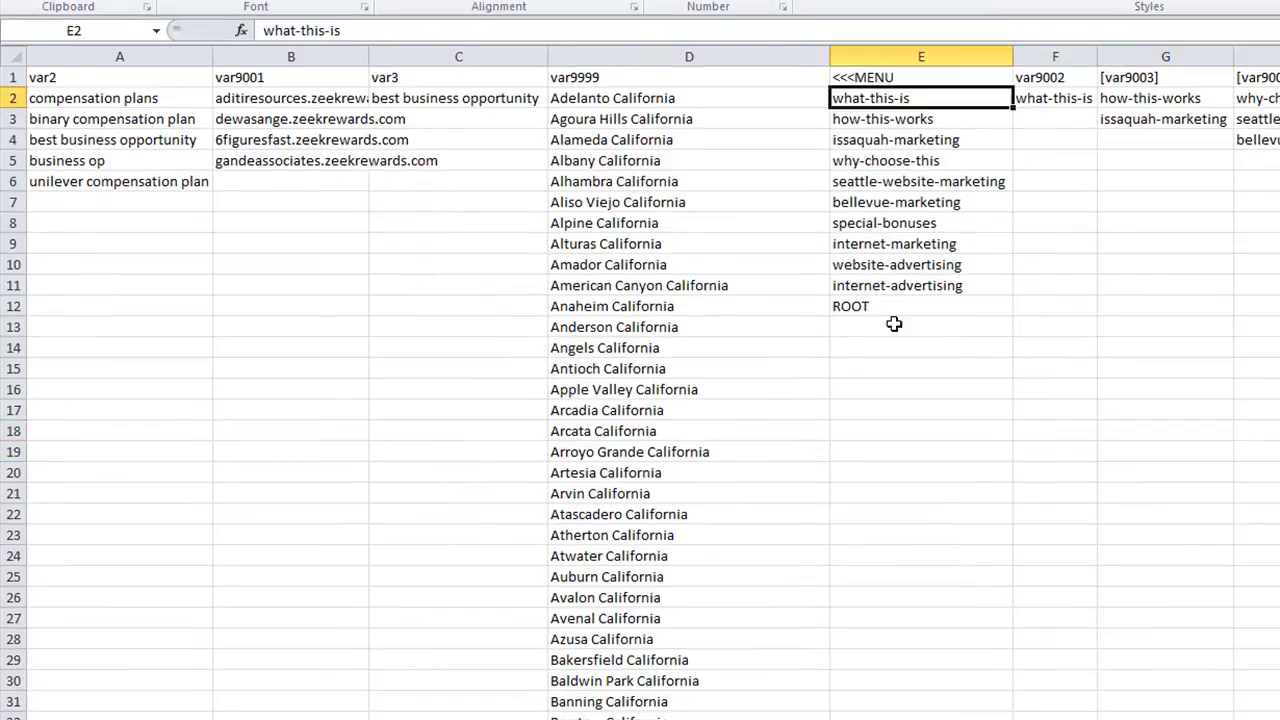
left_click(897, 121)
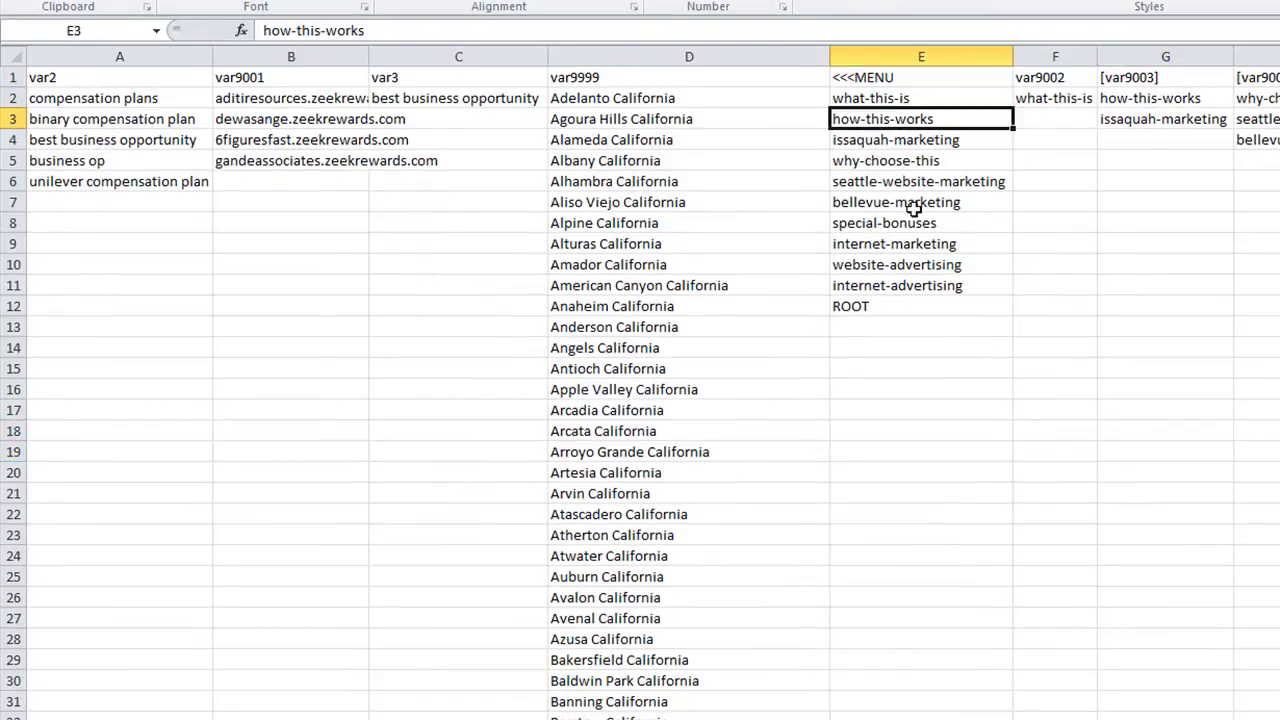
left_click(900, 140)
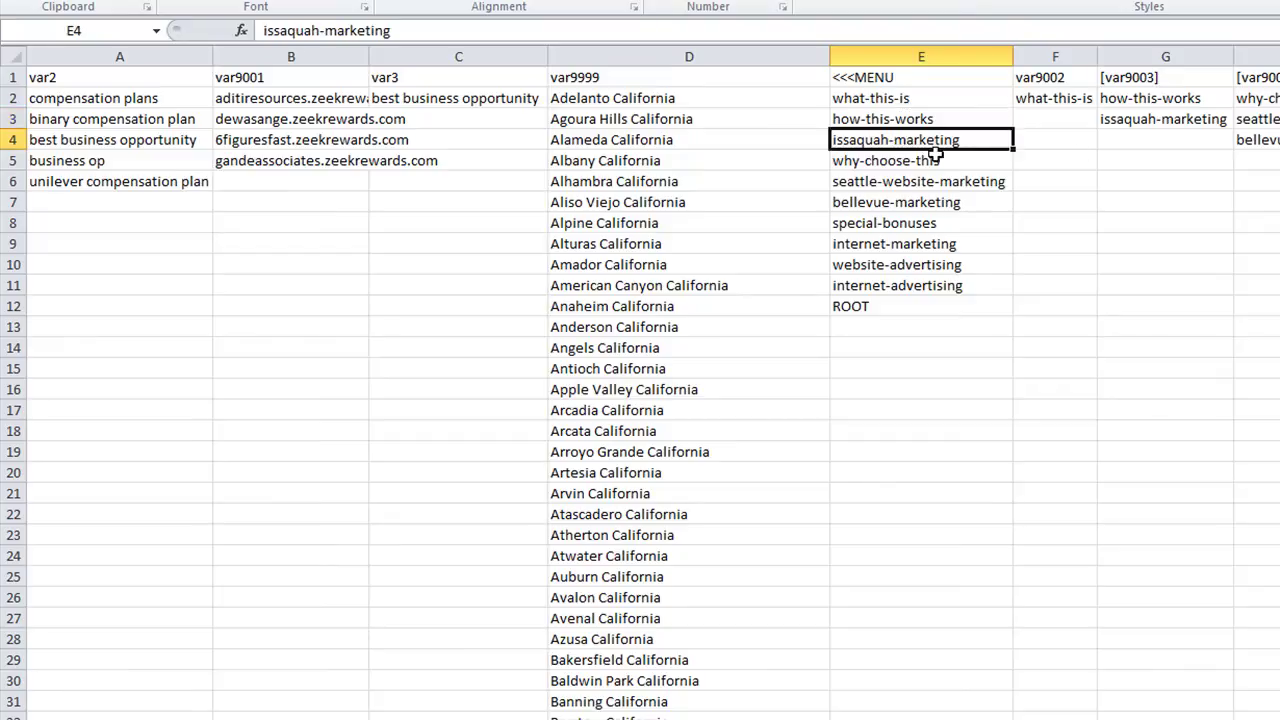
left_click(912, 181)
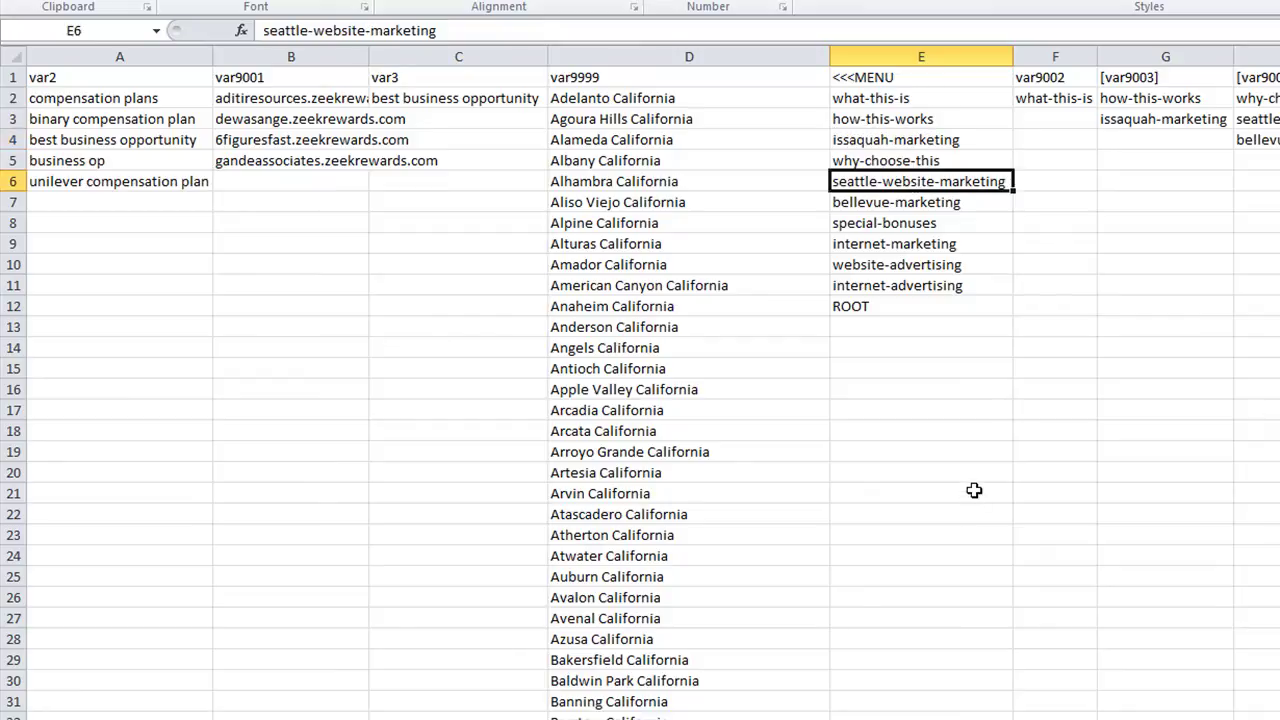
left_click(909, 374)
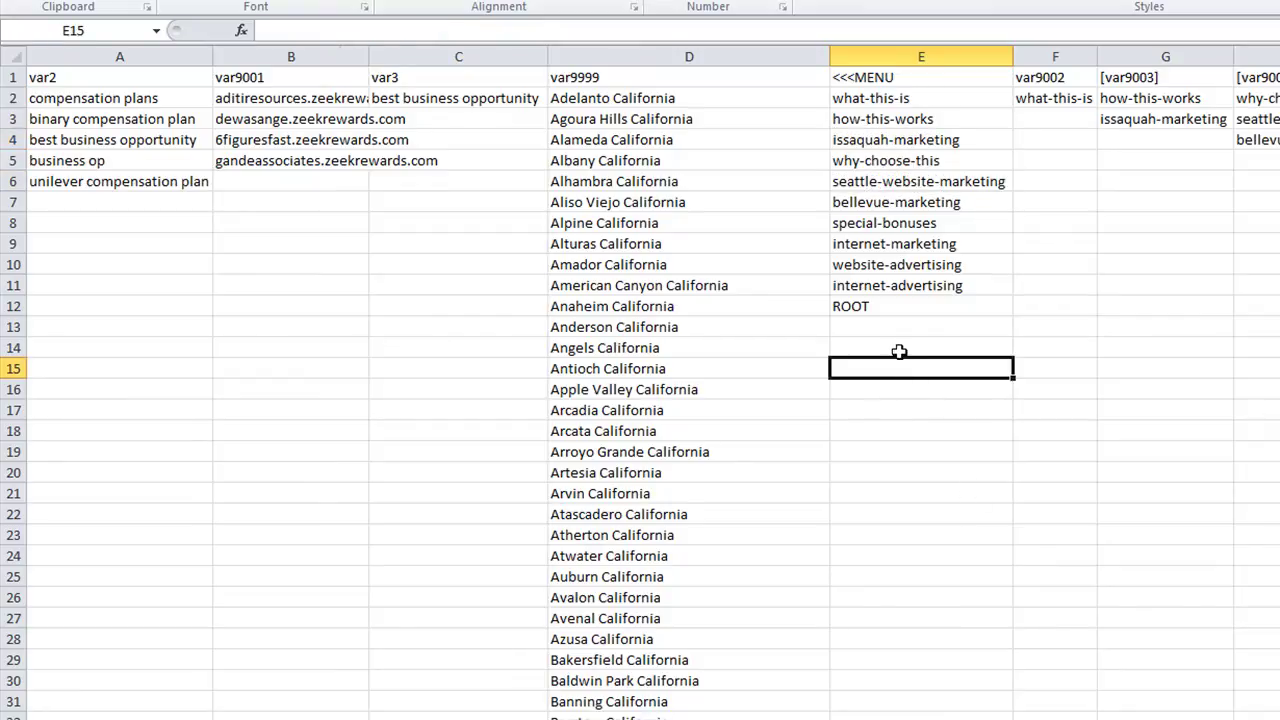
left_click(899, 350)
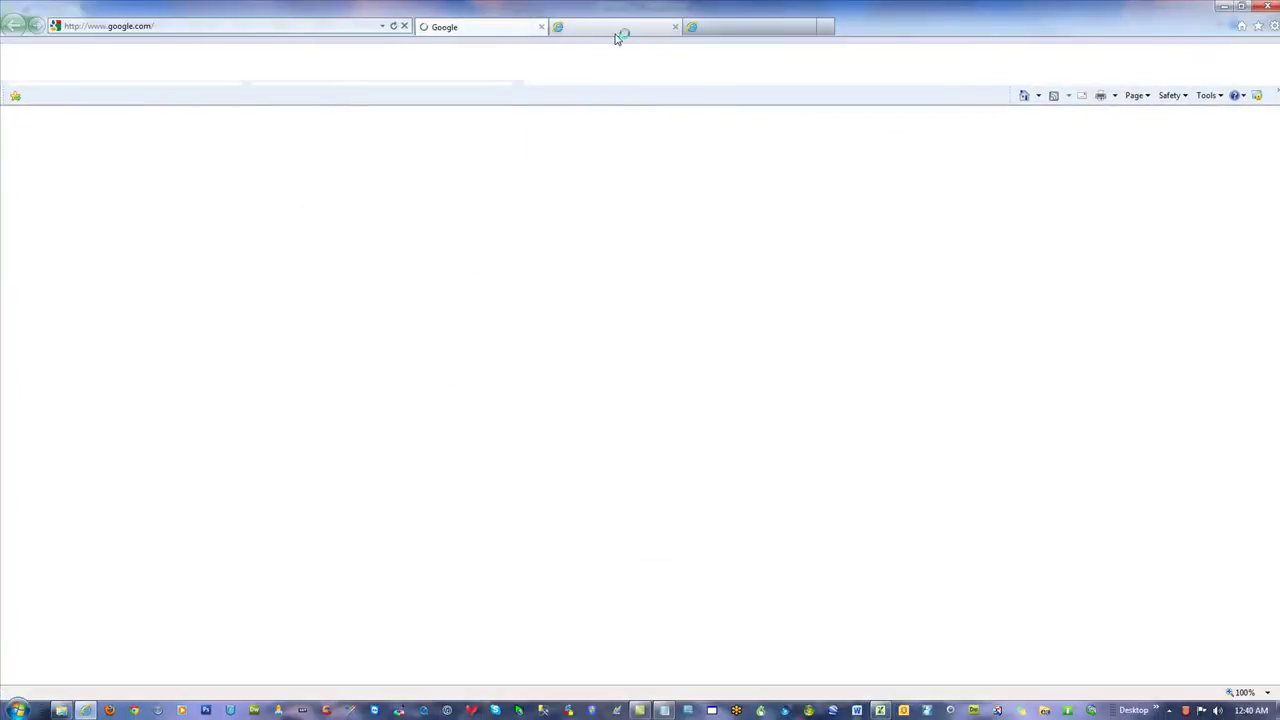
Review the mowg-samples.com home page in the browser, including its menu and footer links, and close the browser window
left_click(612, 30)
scroll(1037, 446, "down", 3)
scroll(1037, 446, "down", 15)
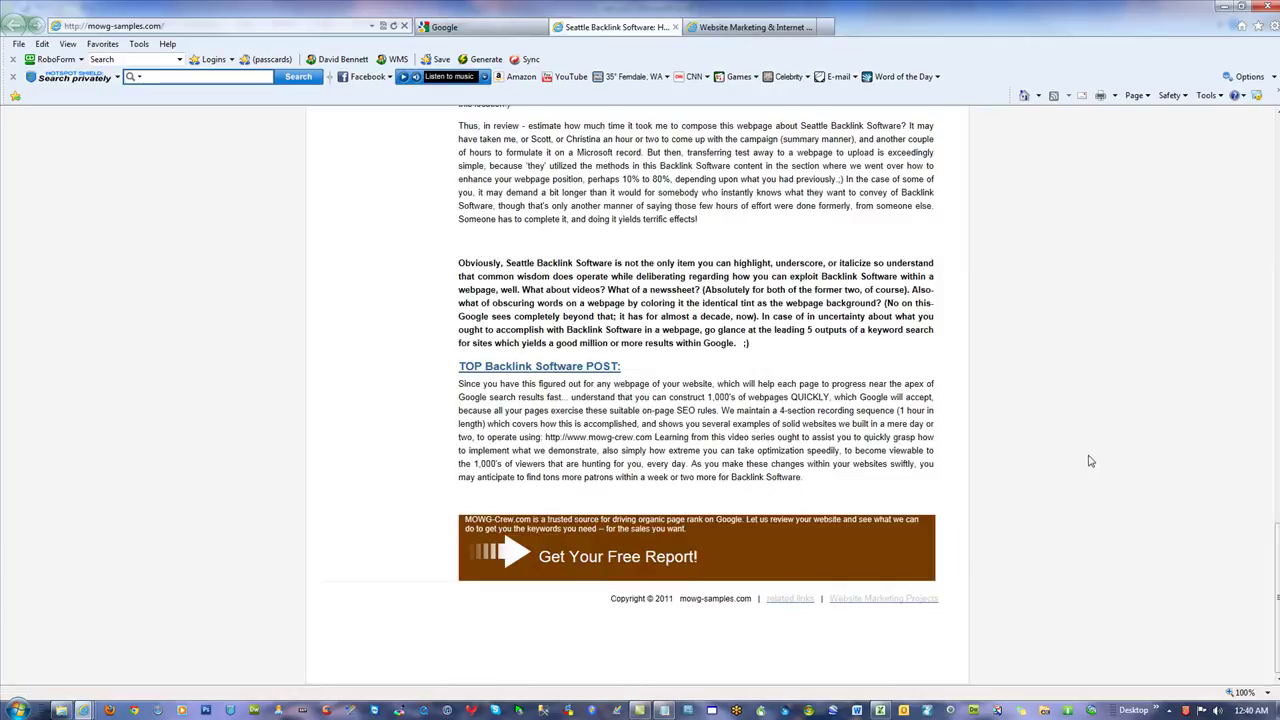
scroll(1090, 461, "up", 18)
scroll(733, 556, "down", 12)
scroll(770, 487, "down", 3)
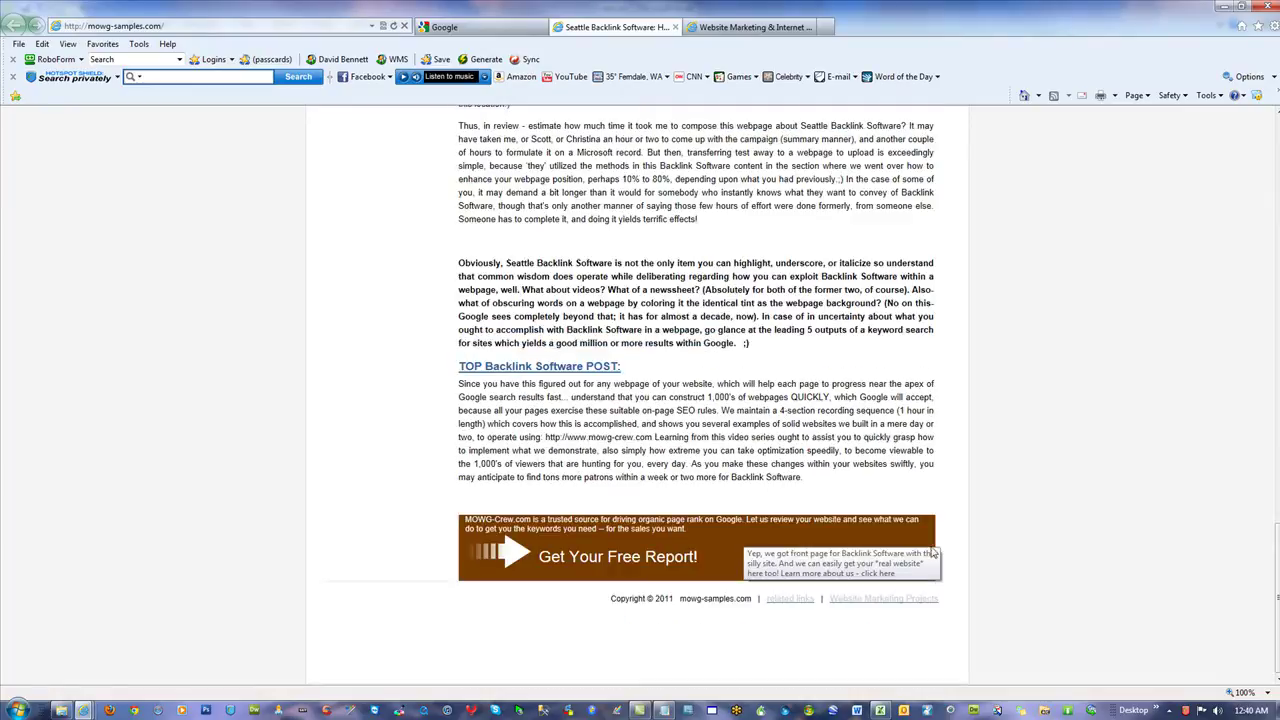
left_click(876, 600)
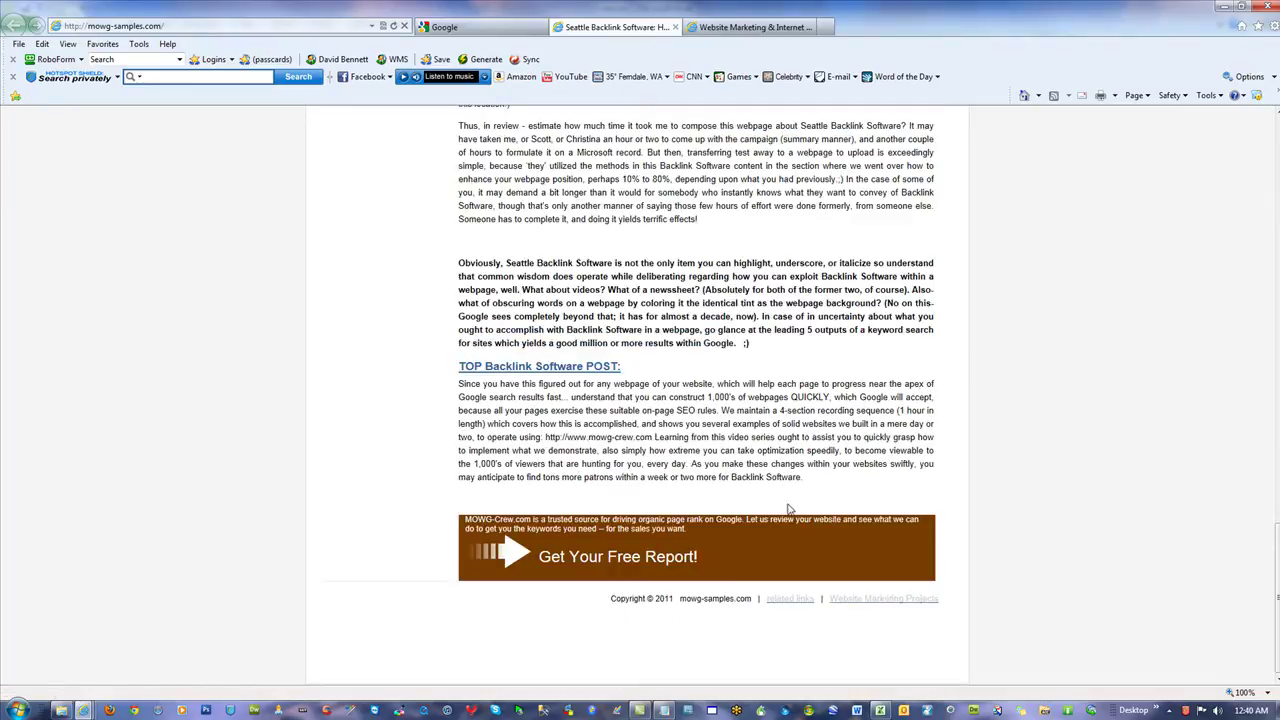
scroll(790, 516, "up", 3)
scroll(790, 522, "down", 3)
scroll(1038, 459, "up", 20)
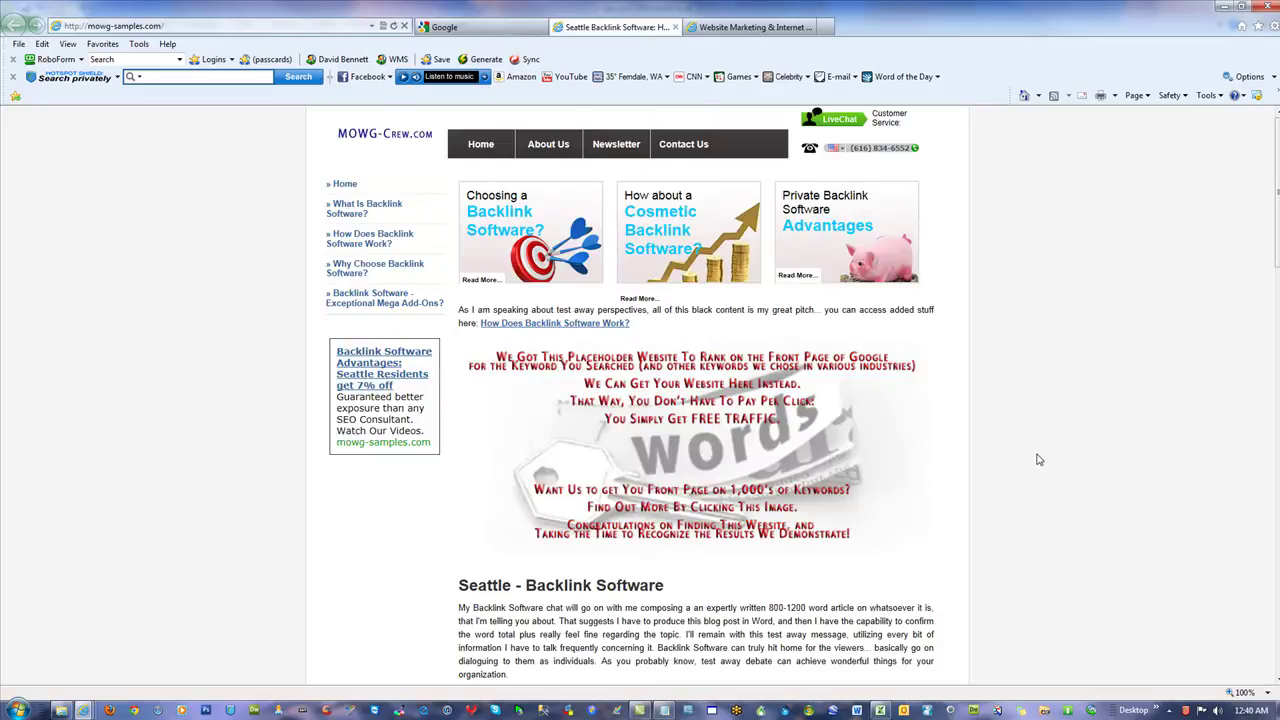
scroll(1038, 457, "down", 20)
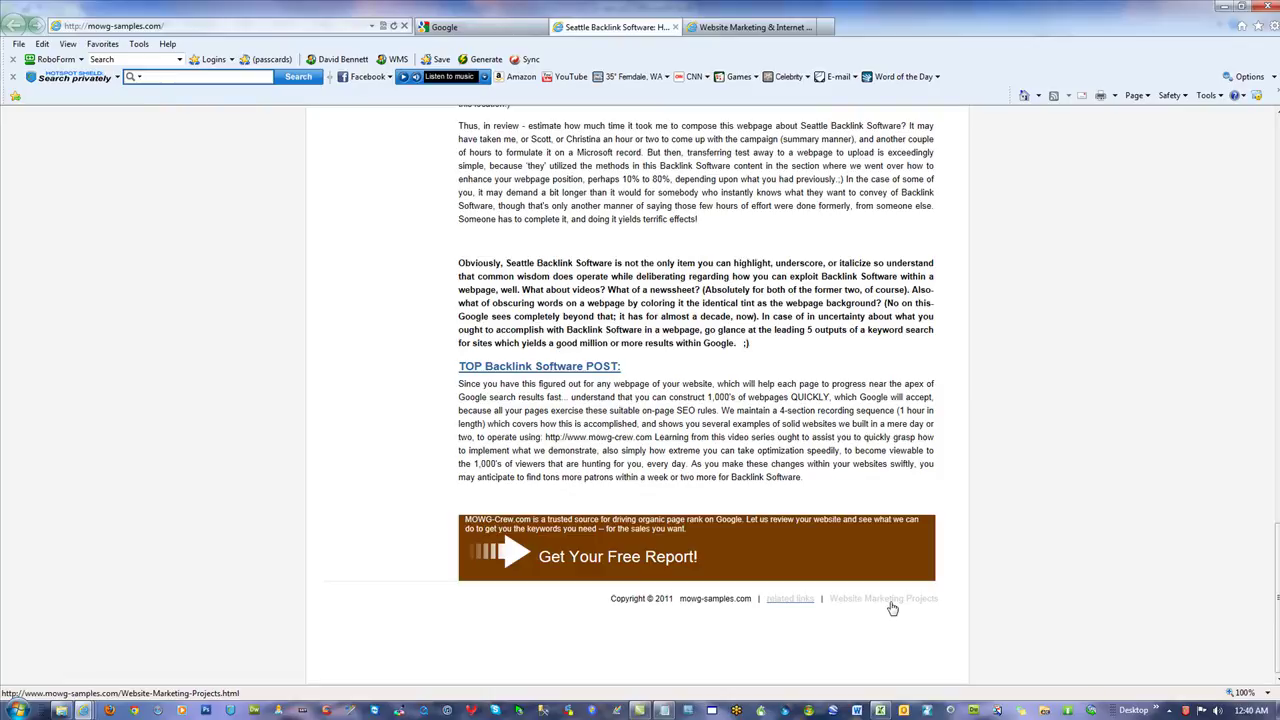
scroll(1100, 457, "up", 20)
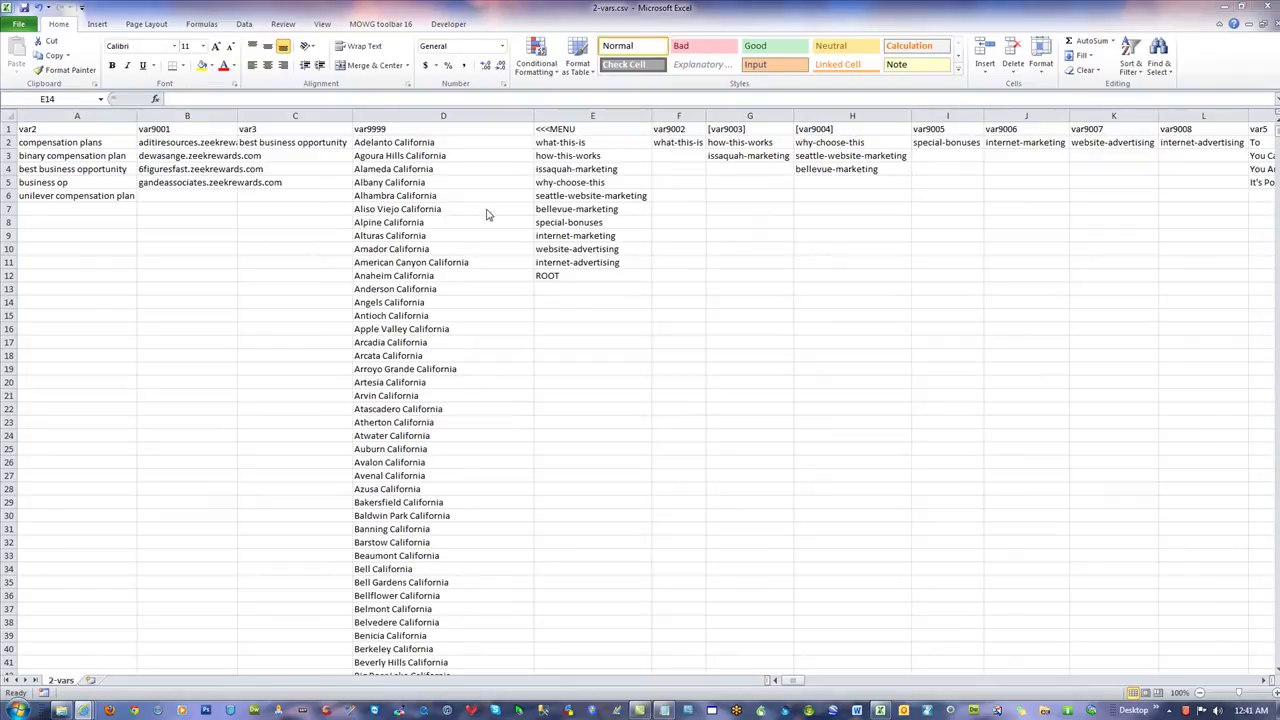
left_click_drag(1279, 170, 640, 232)
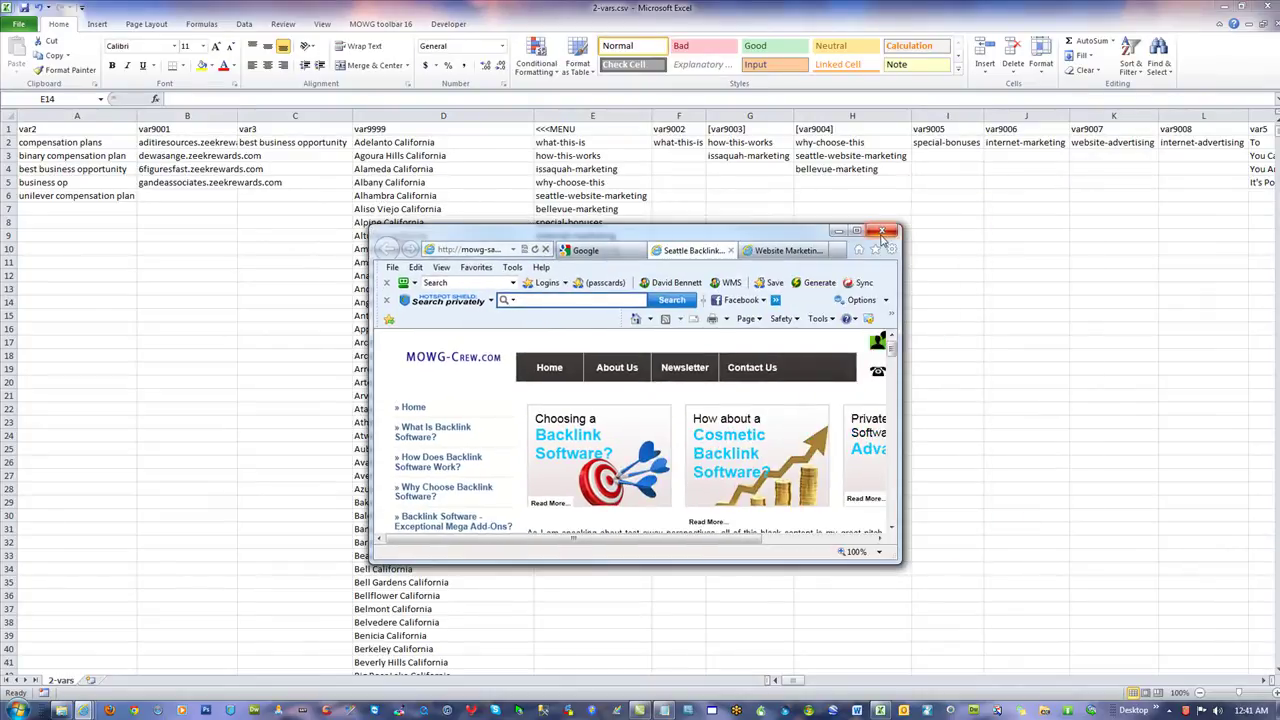
left_click(881, 233)
Replace the what-this-is entry in E2 under <<<MENU with the copied keyword "compensation plans"
left_click(566, 143)
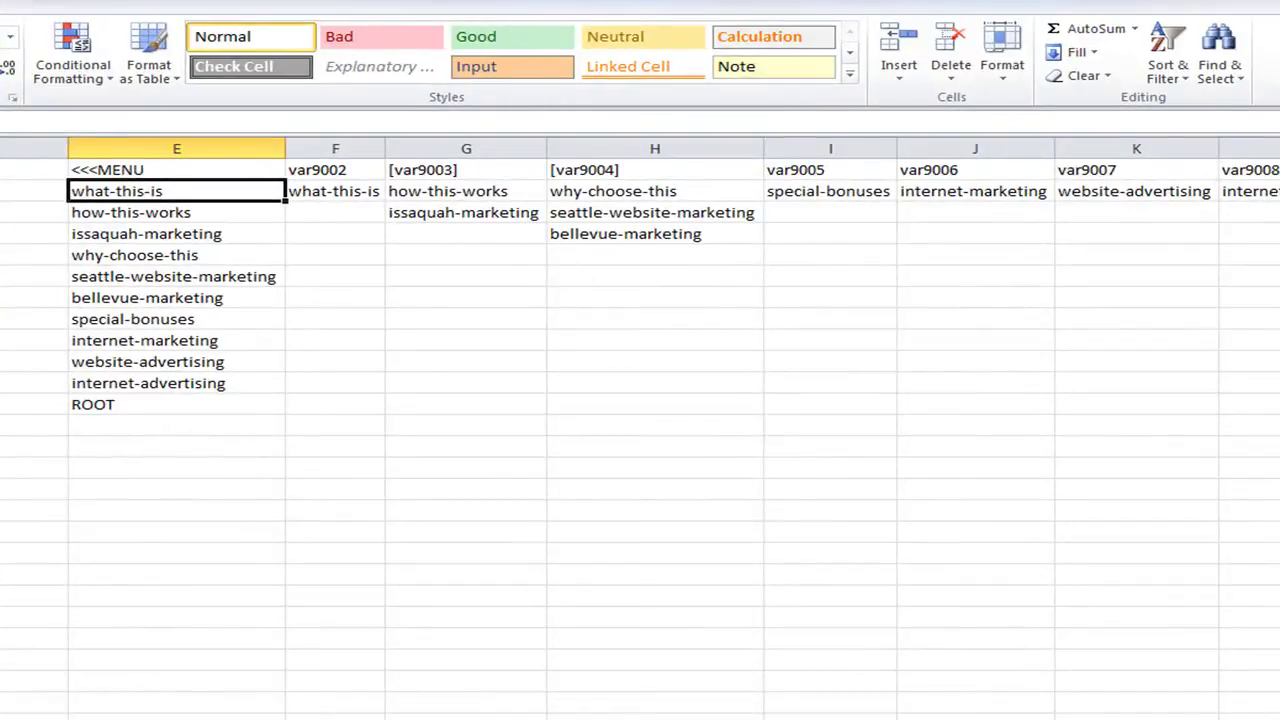
right_click(171, 194)
left_click(222, 278)
left_click(434, 428)
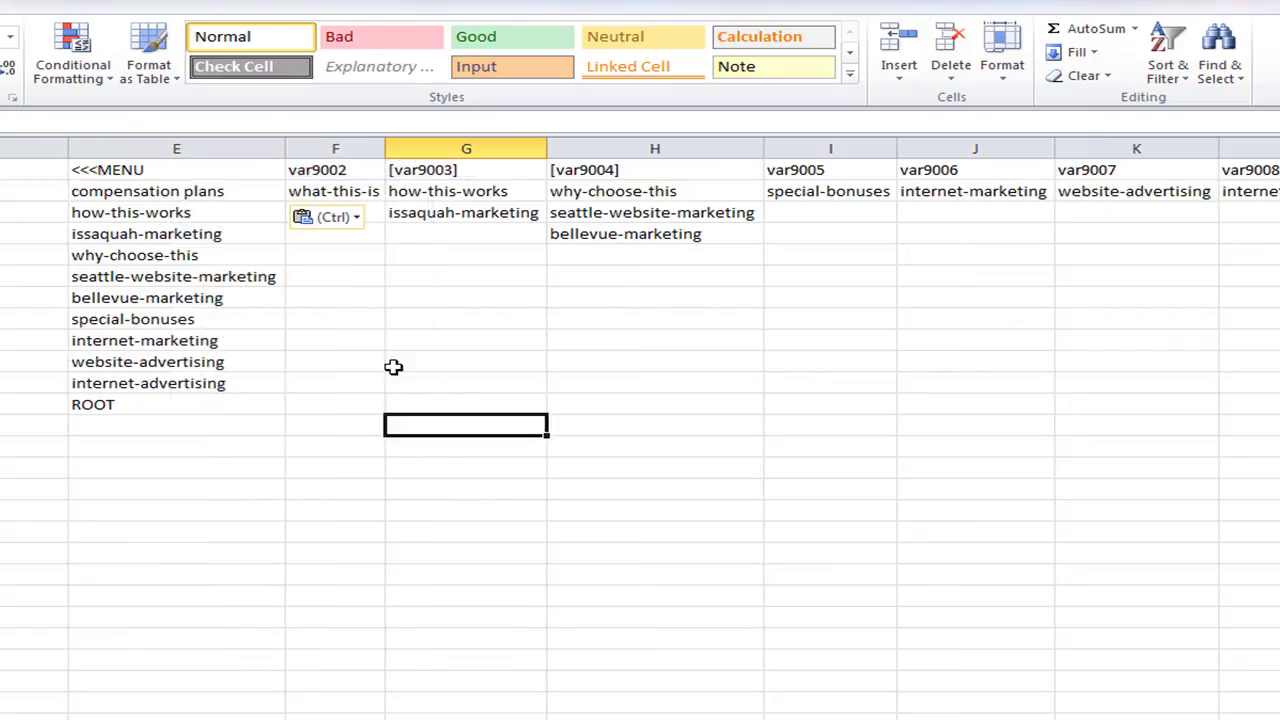
Replace the space in the E2 entry under <<<MENU with a hyphen so it reads compensation-plans
double_click(186, 194)
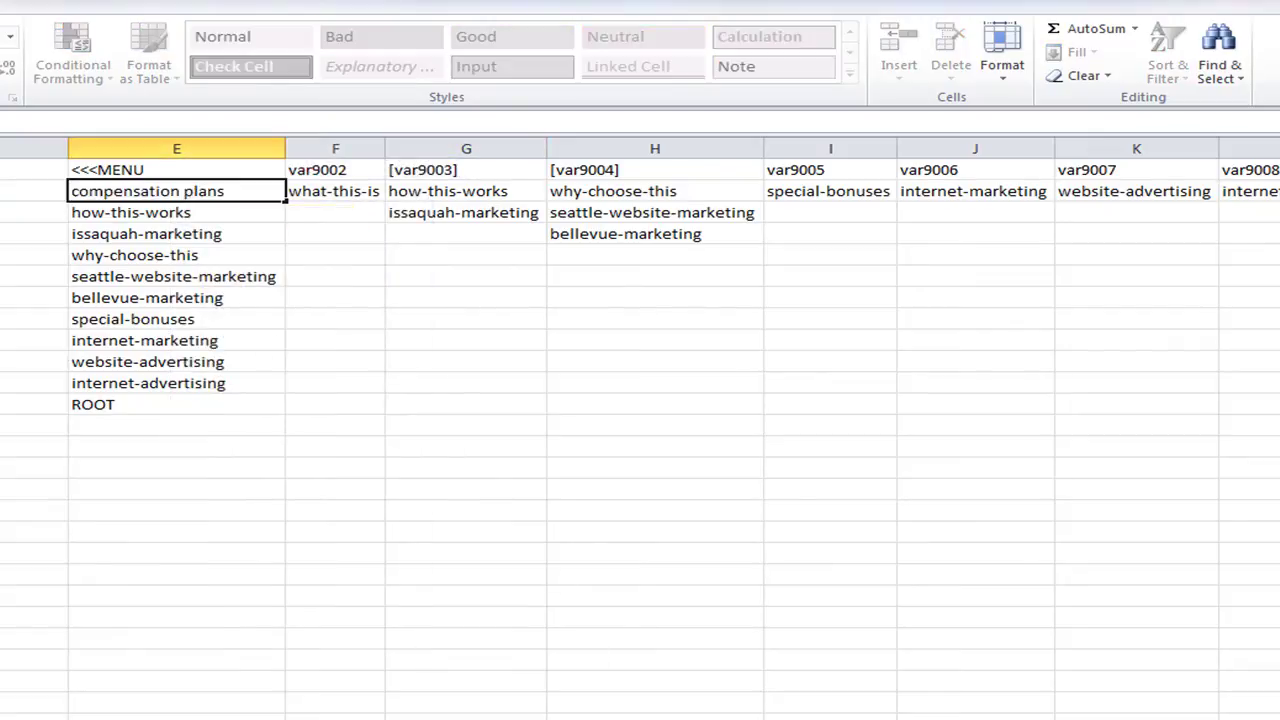
key("BackSpace")
type("-")
left_click(626, 577)
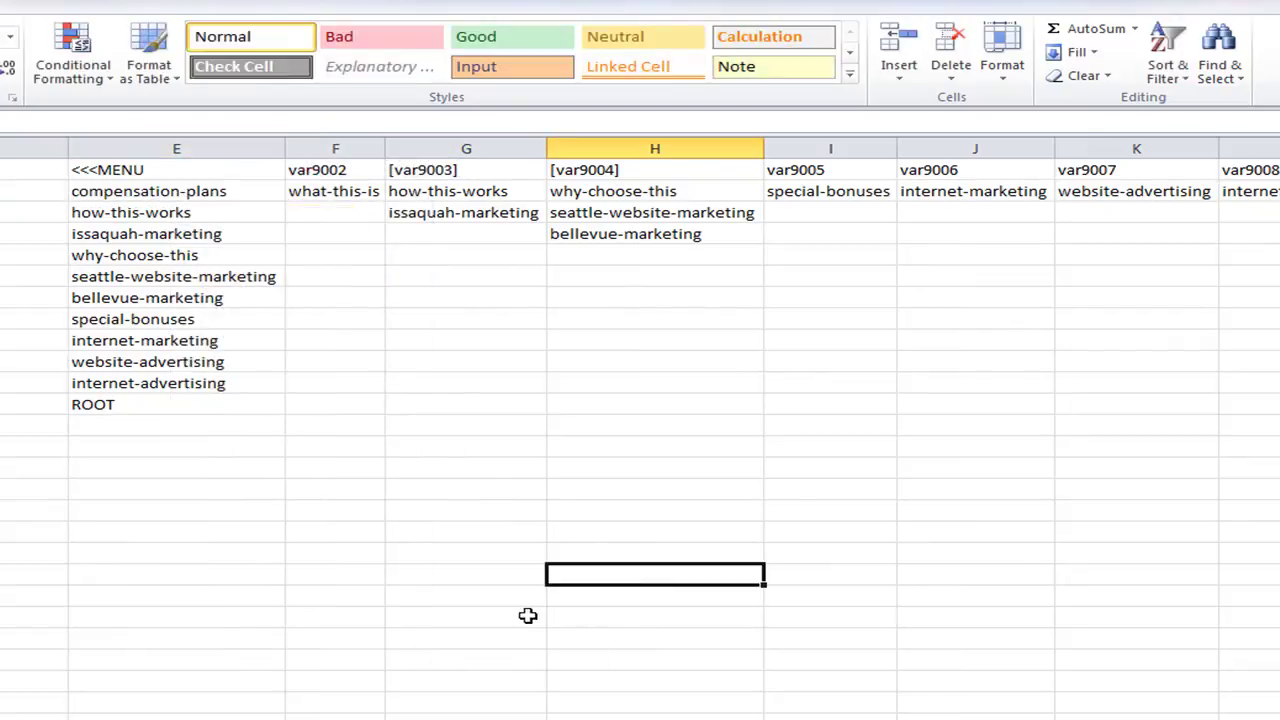
Examine the page names under <<<MENU in column E, from compensation-plans down to ROOT
left_click_drag(143, 188, 143, 378)
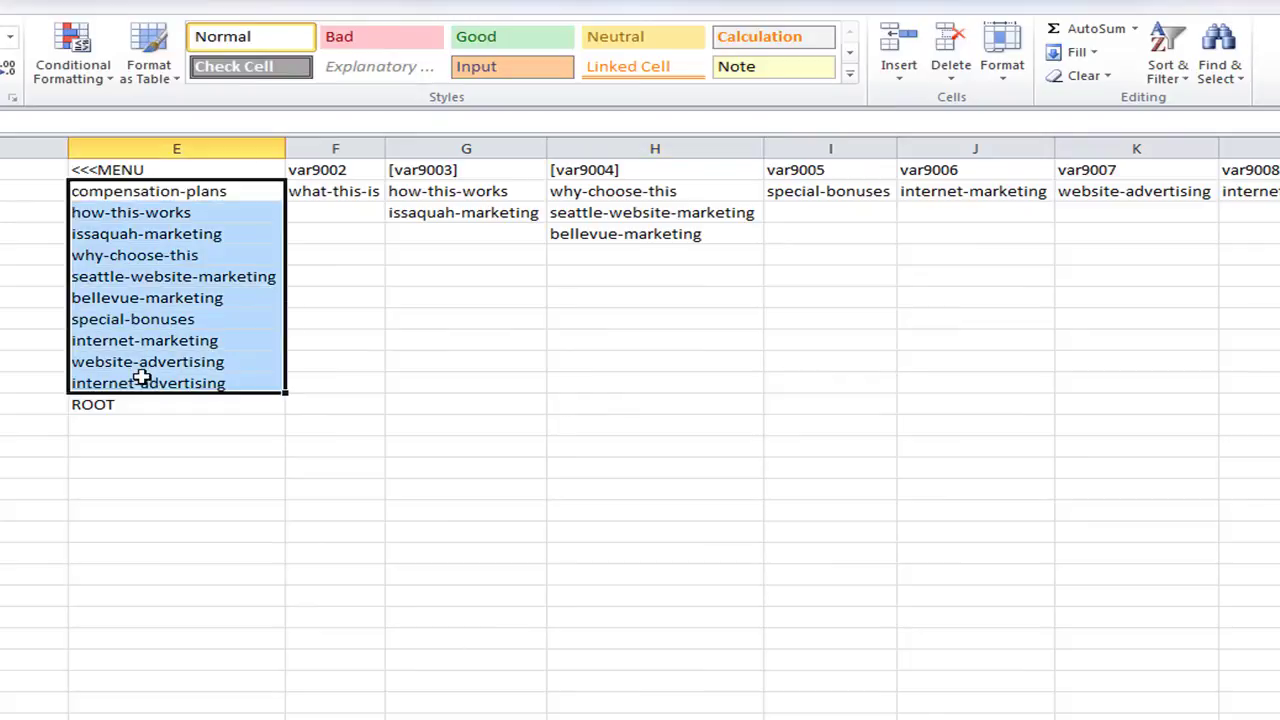
left_click(127, 405)
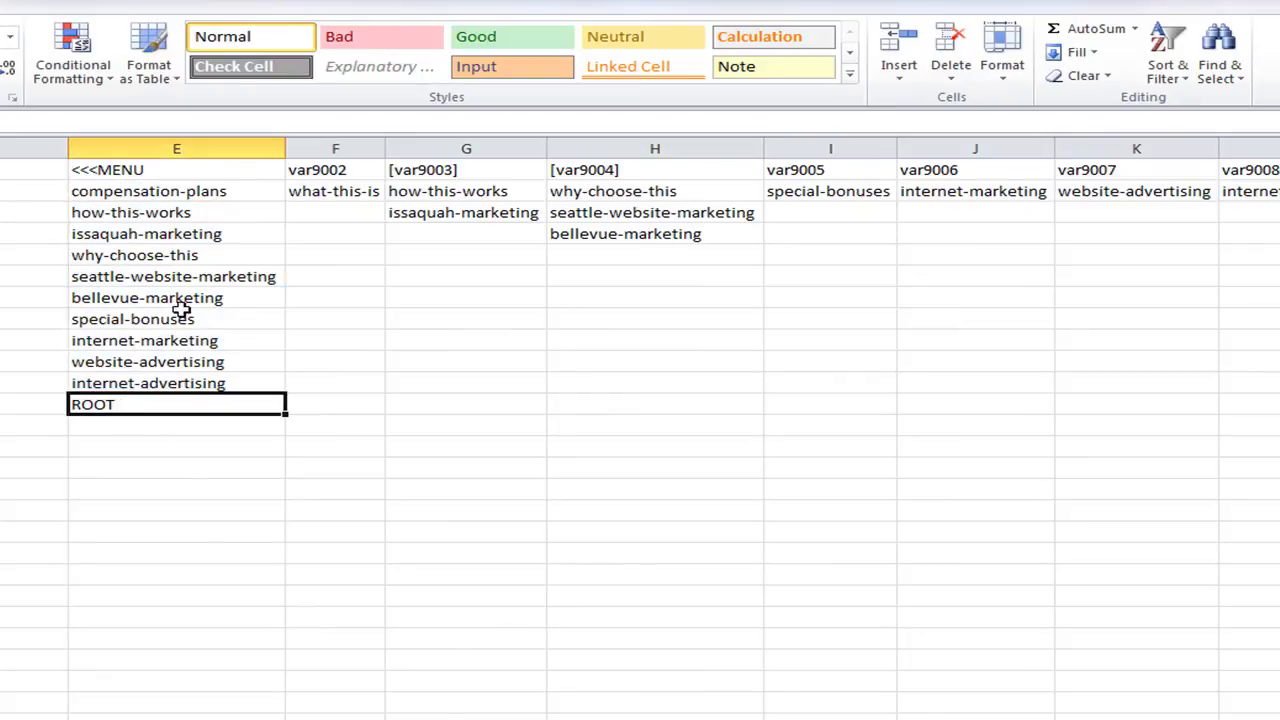
left_click(140, 194)
left_click(136, 212)
left_click(131, 236)
left_click(163, 258)
left_click(172, 277)
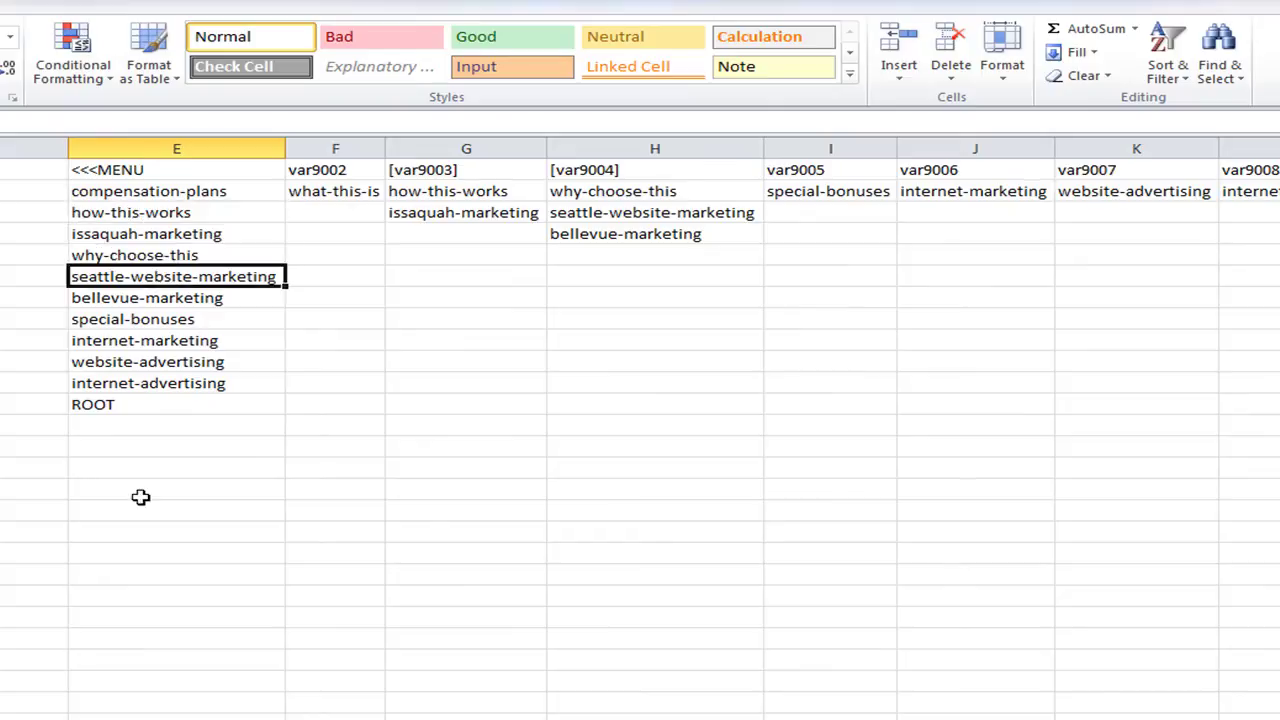
left_click(143, 408)
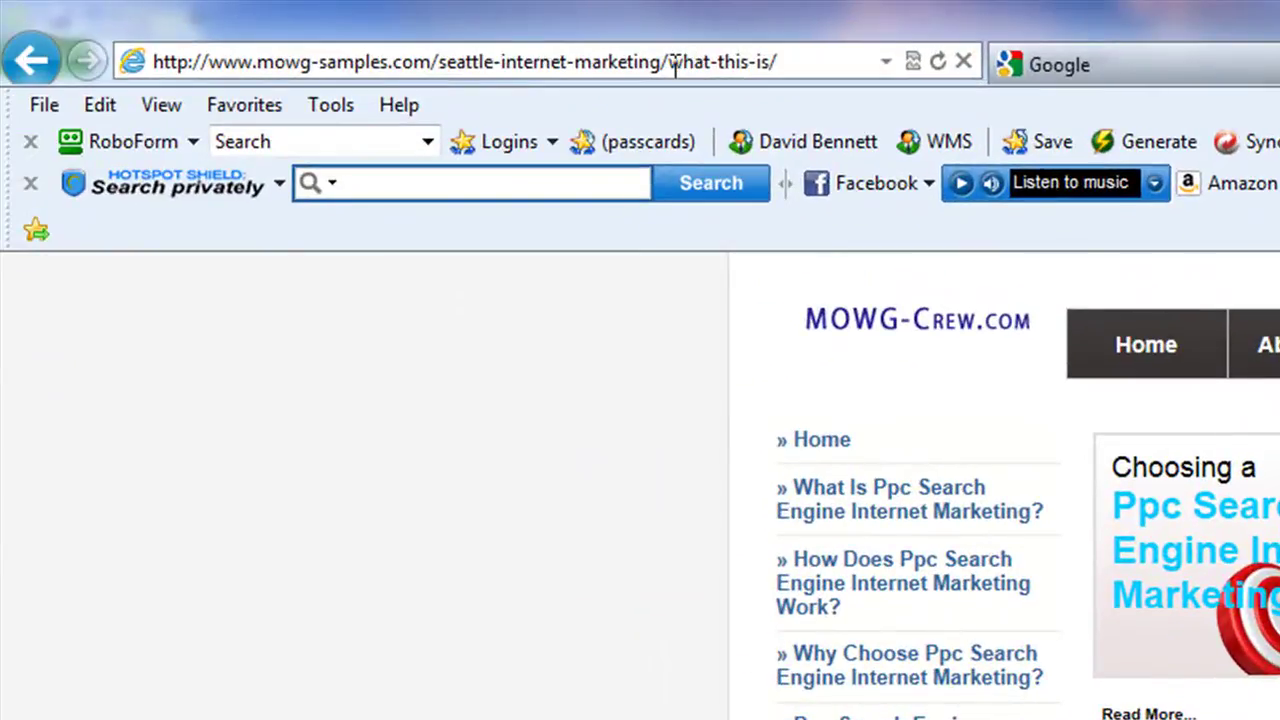
Examine the what-this-is page's address in the browser: the mowg-samples.com domain, the seattle-internet-marketing folder and the what-this-is page name
left_click_drag(669, 60, 778, 62)
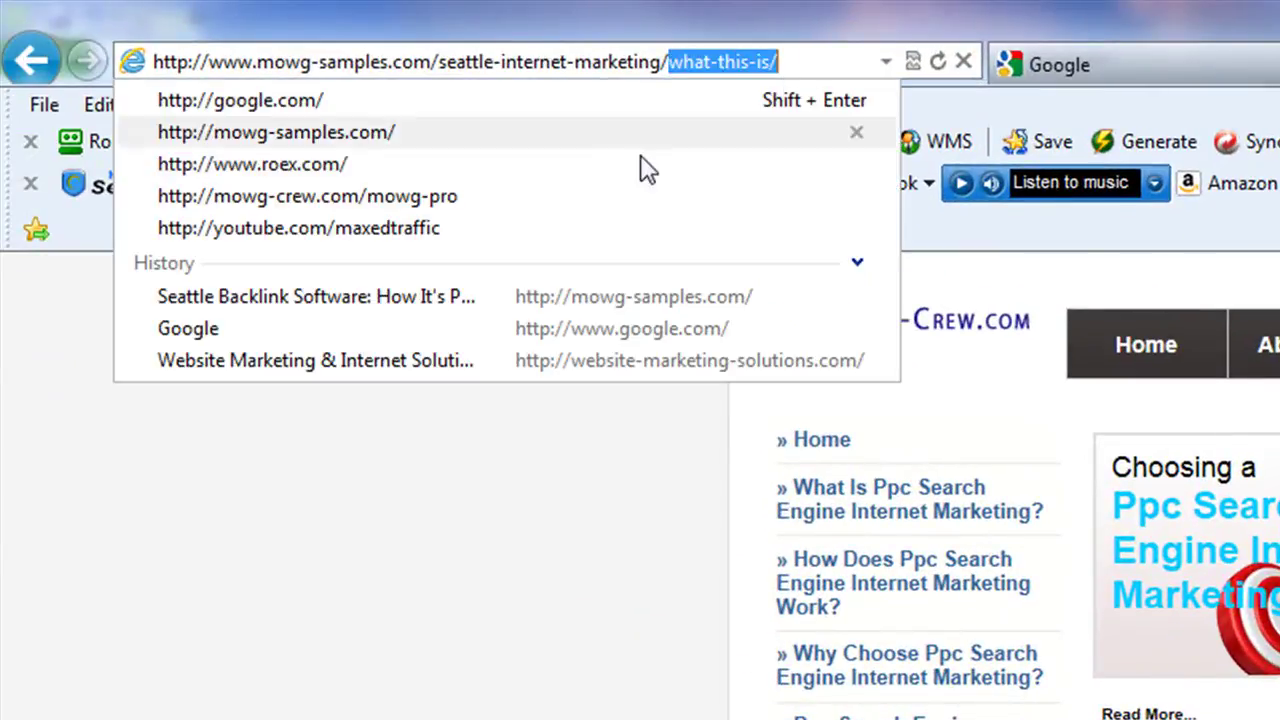
left_click(350, 420)
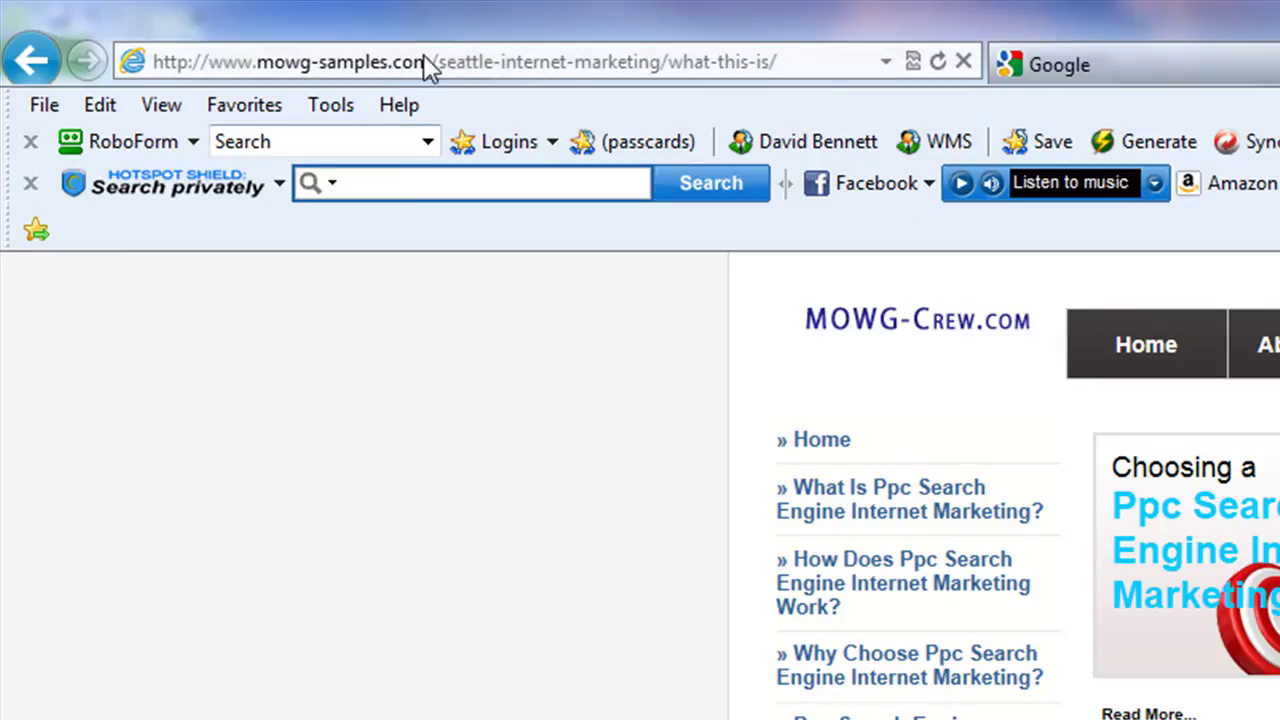
left_click(318, 58)
left_click(440, 62)
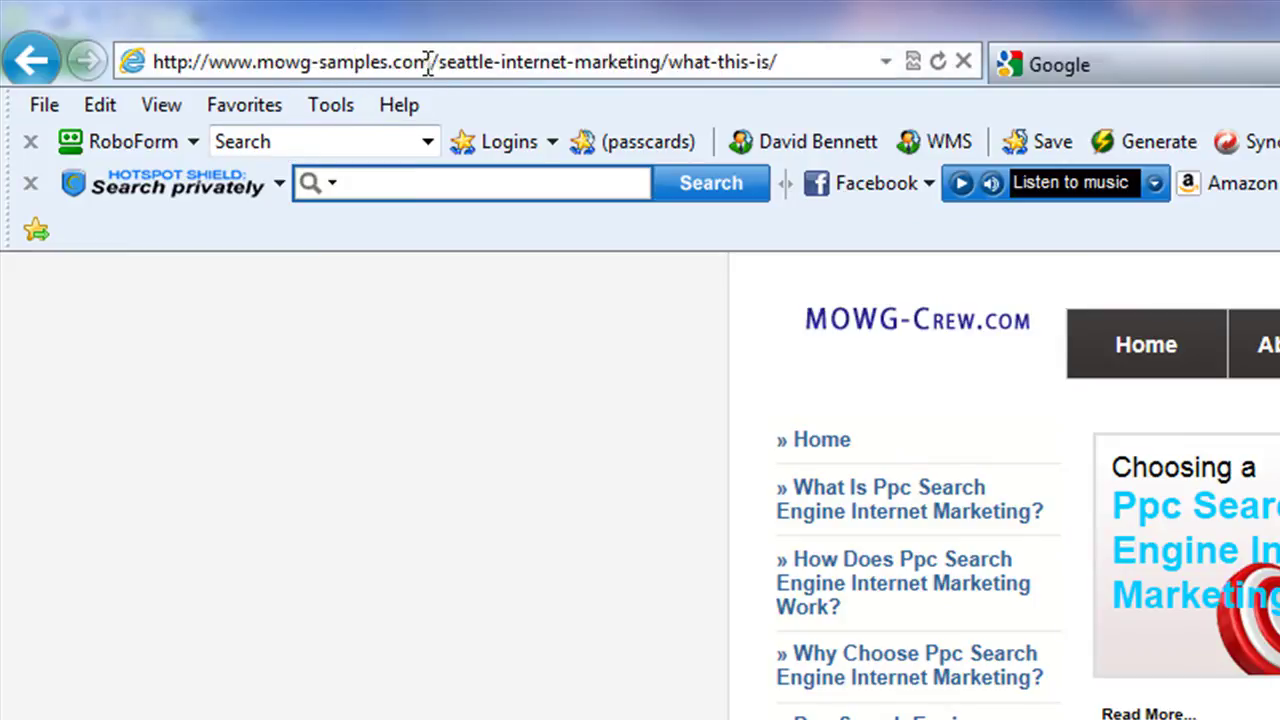
left_click_drag(430, 62, 226, 62)
left_click_drag(438, 62, 664, 62)
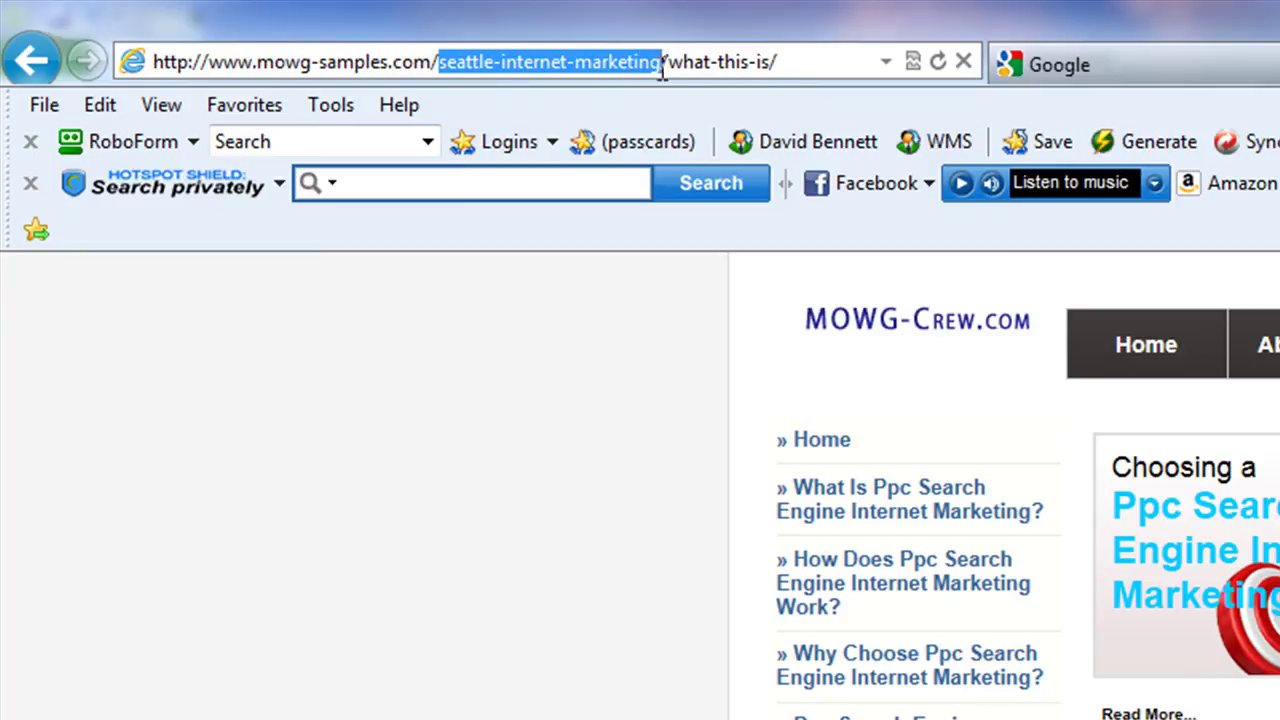
left_click_drag(664, 62, 784, 62)
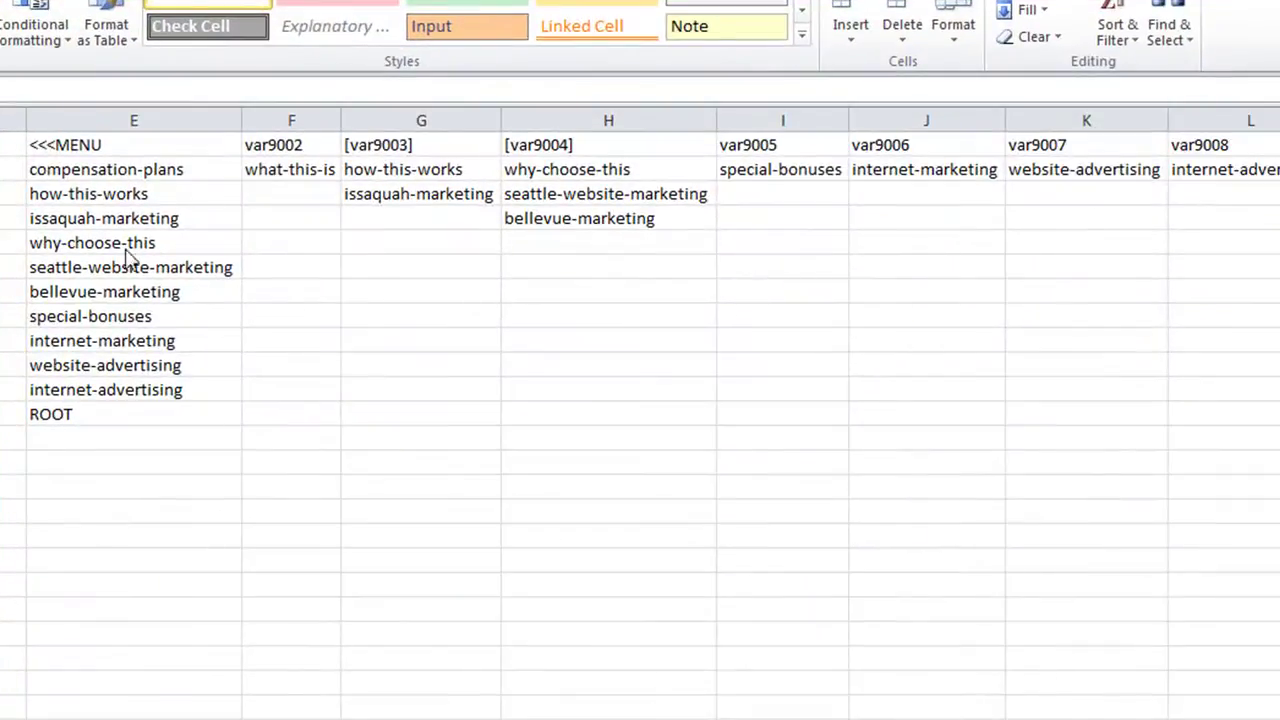
Back in 2-vars.csv, review the row 2 page names from <<<MENU across the var9002 to var9006 columns
left_click(158, 169)
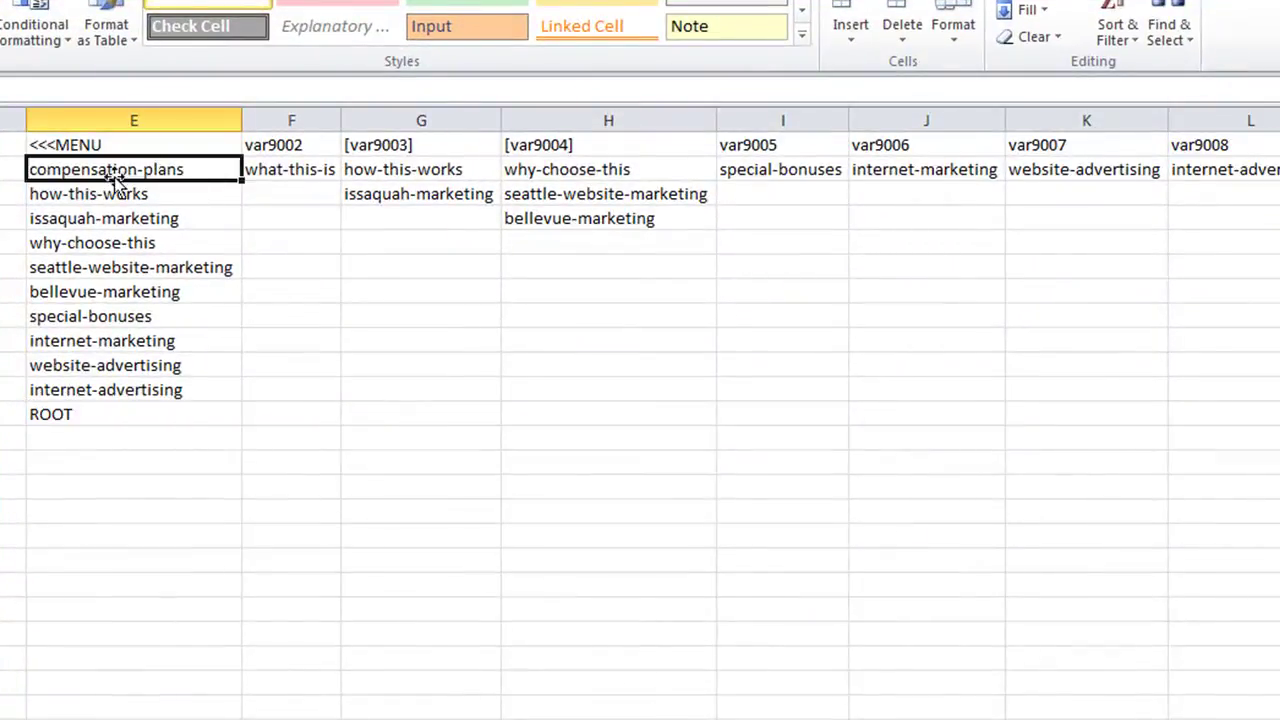
left_click(285, 170)
left_click(380, 172)
left_click(585, 172)
left_click(811, 174)
left_click(939, 170)
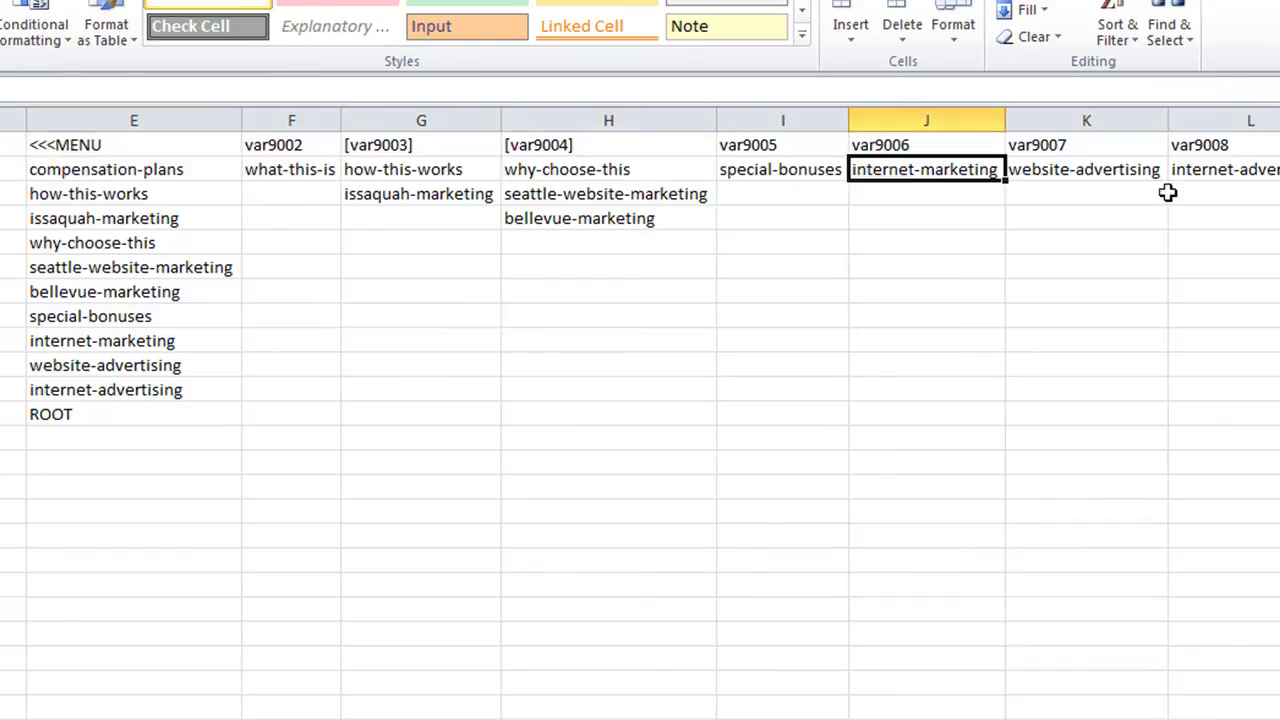
left_click(306, 170)
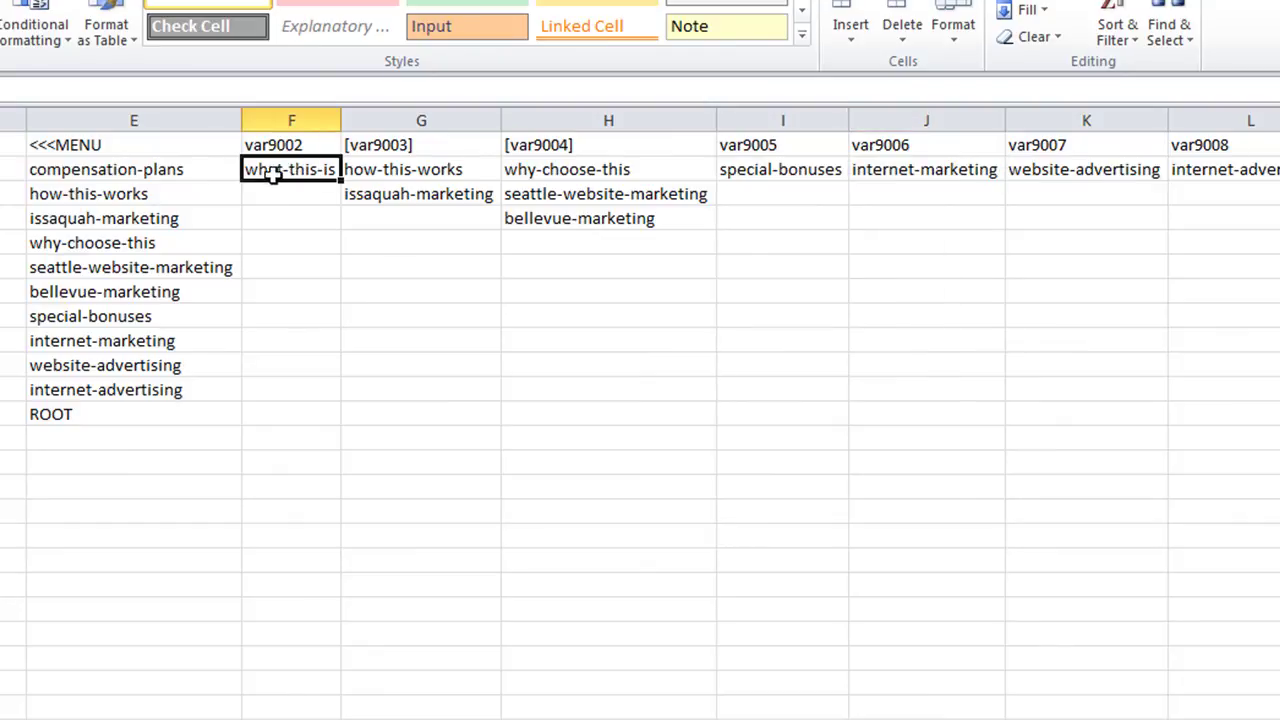
Copy compensation-plans from E2 over what-this-is in F2 under var9002, and widen column F to fit
left_click(94, 172)
right_click(96, 172)
left_click(189, 218)
right_click(291, 168)
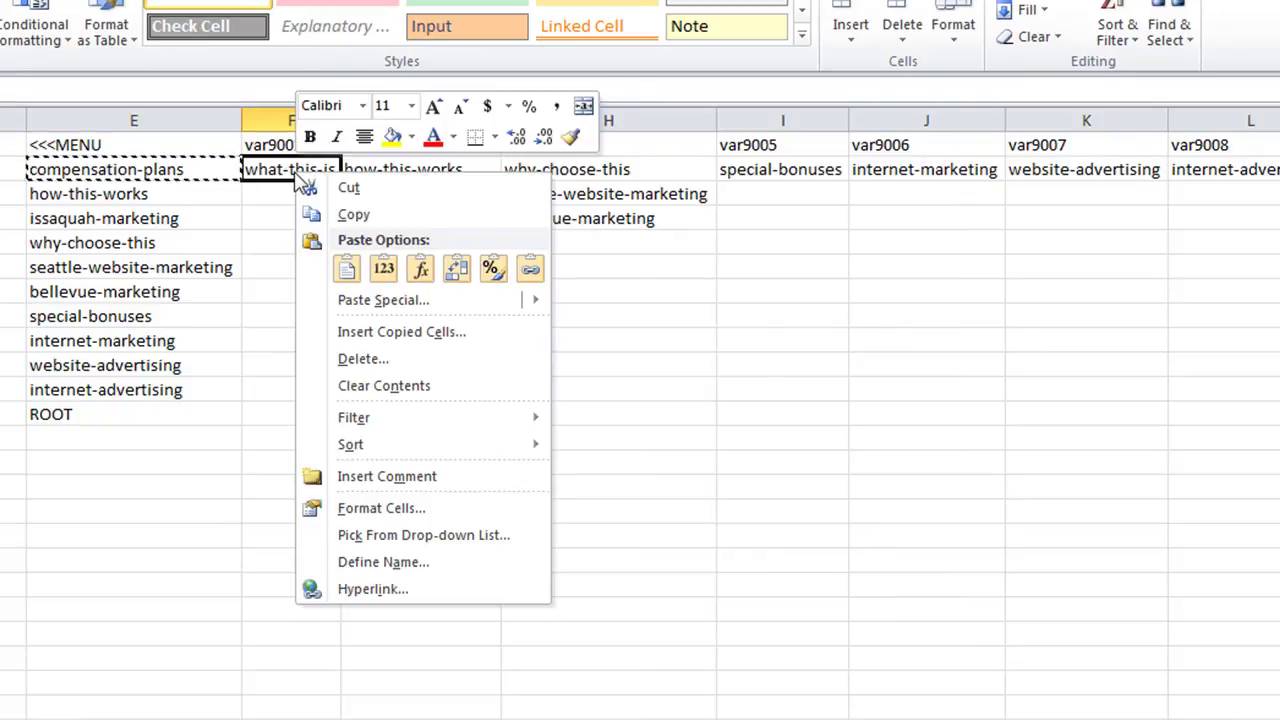
left_click(341, 266)
left_click(324, 242)
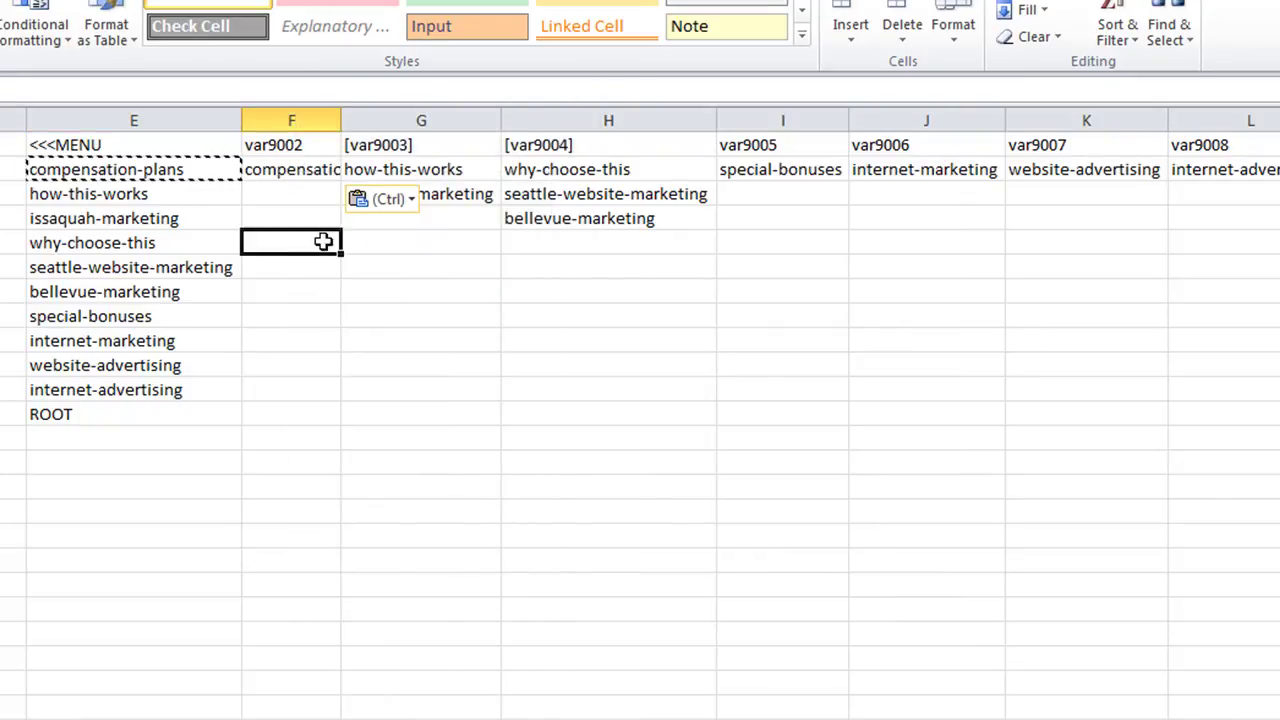
double_click(341, 120)
left_click(580, 615)
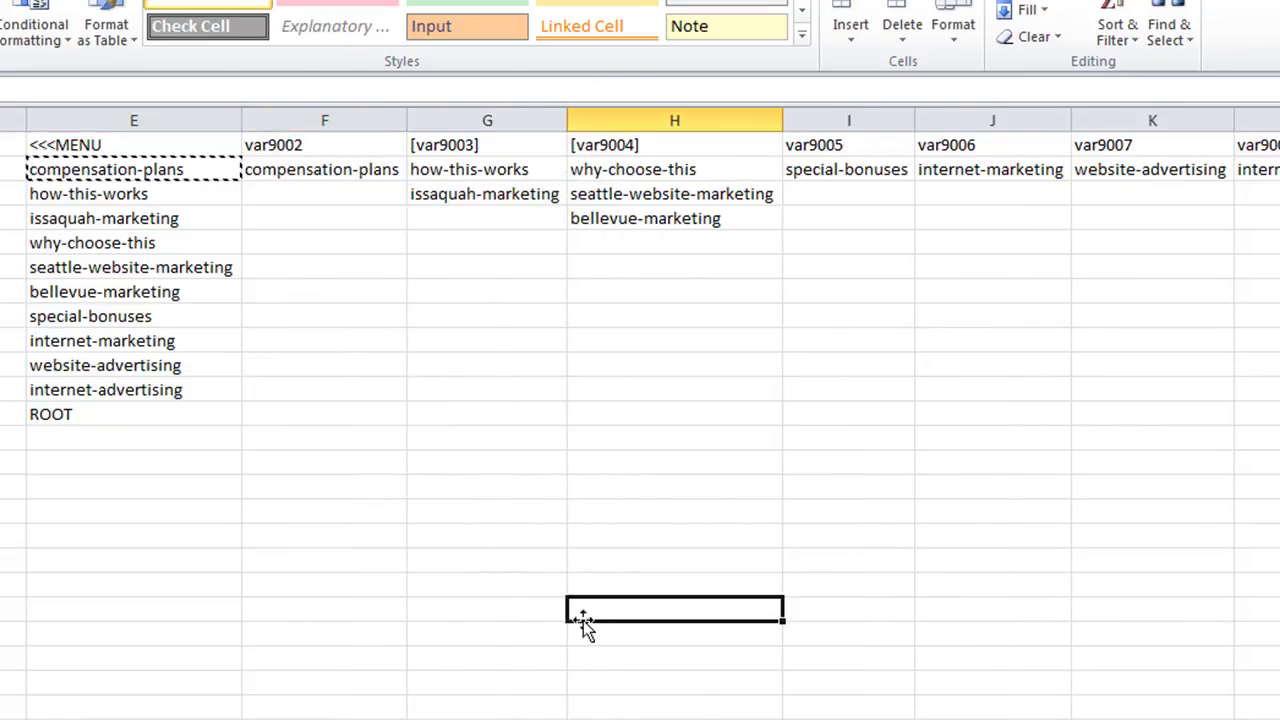
Compare the page names listed under <<<MENU with the entries in the var9002 to var9008 columns
left_click_drag(108, 174, 100, 390)
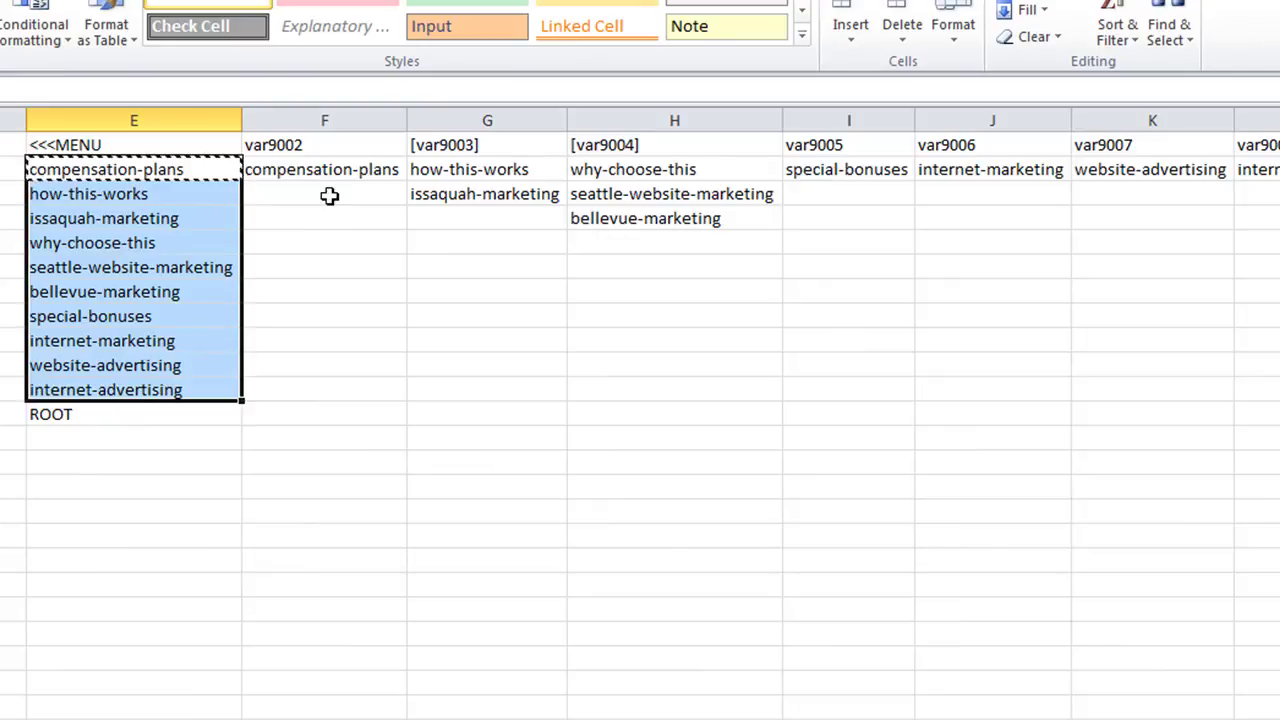
left_click(332, 172)
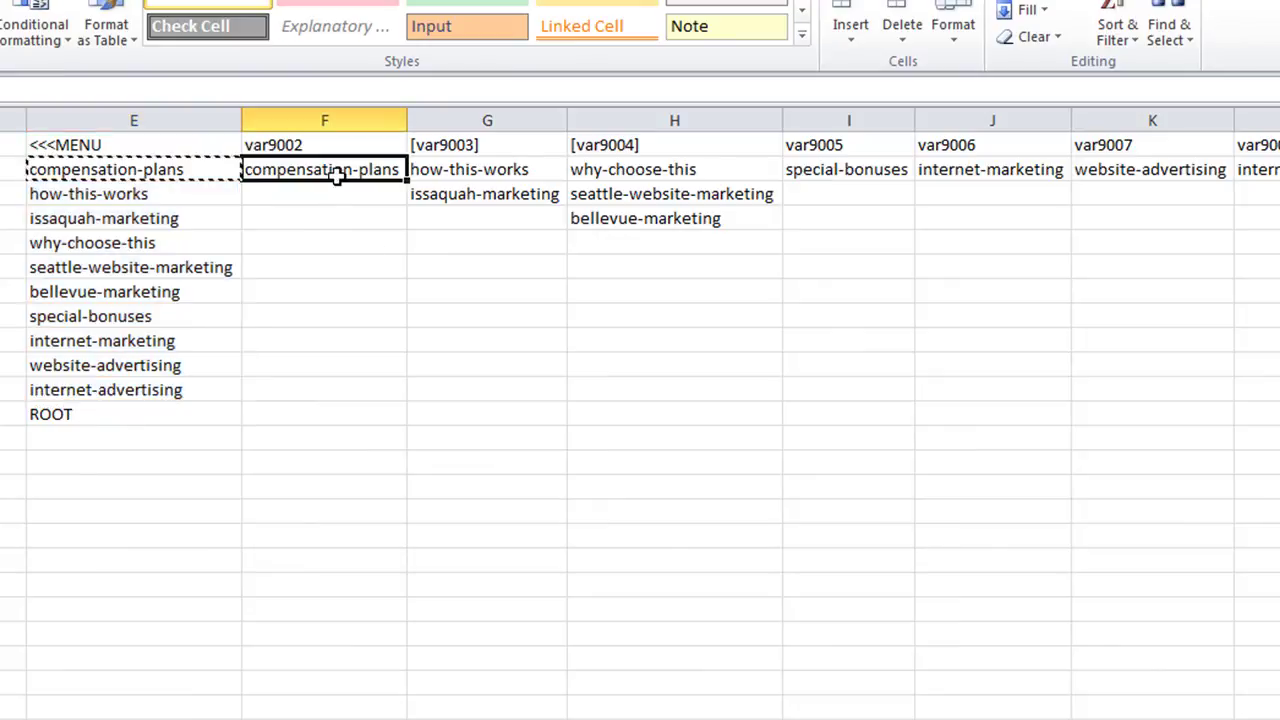
left_click_drag(480, 172, 486, 198)
left_click_drag(652, 170, 643, 214)
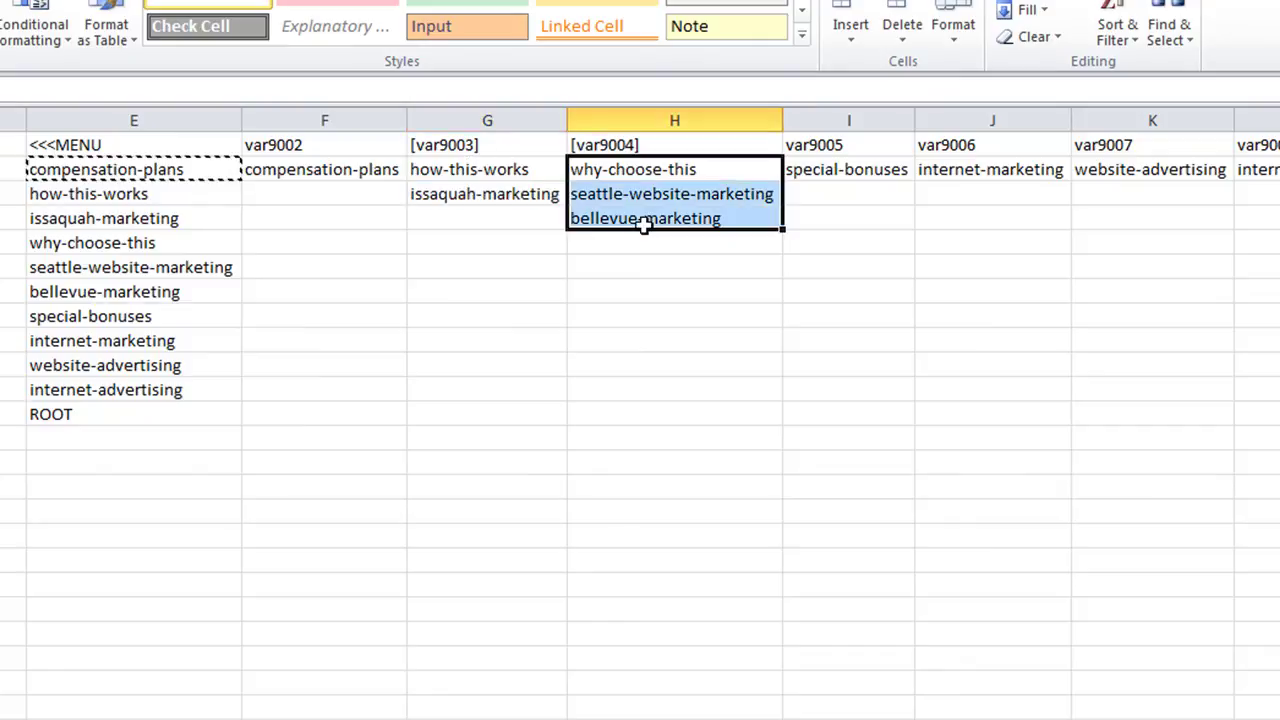
left_click(880, 172)
key("Right")
key("Right")
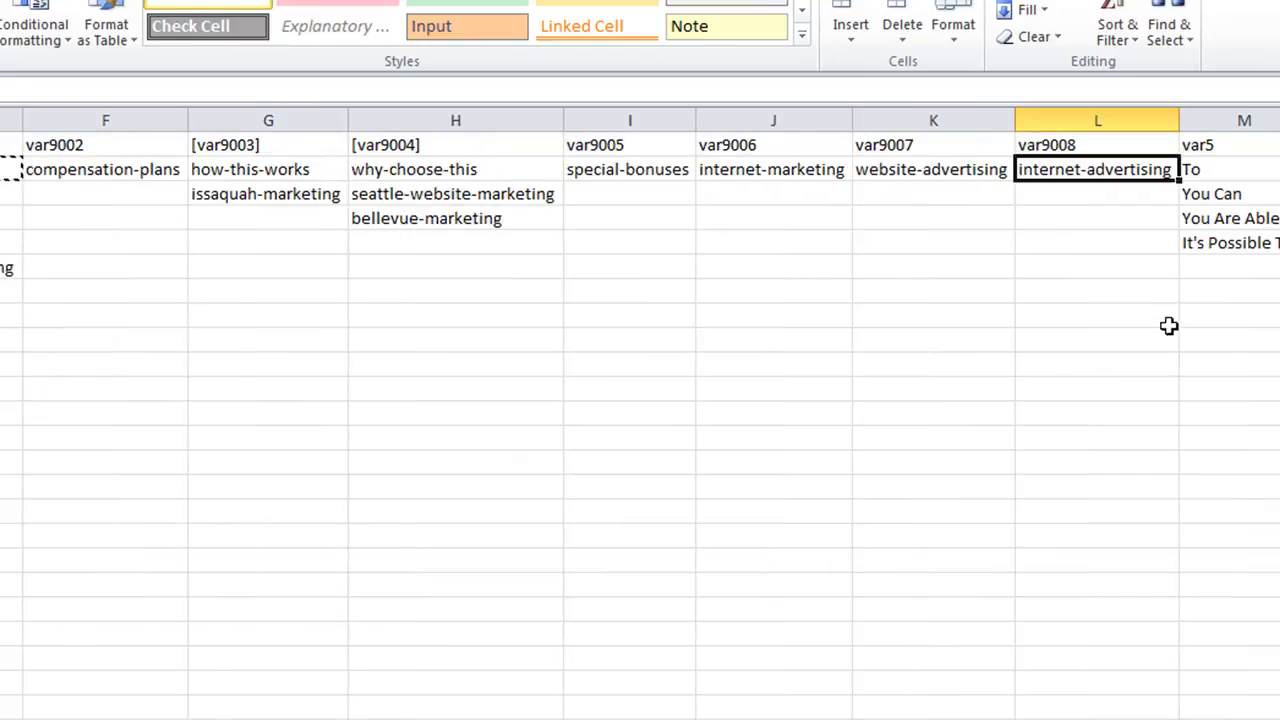
left_click(1106, 318)
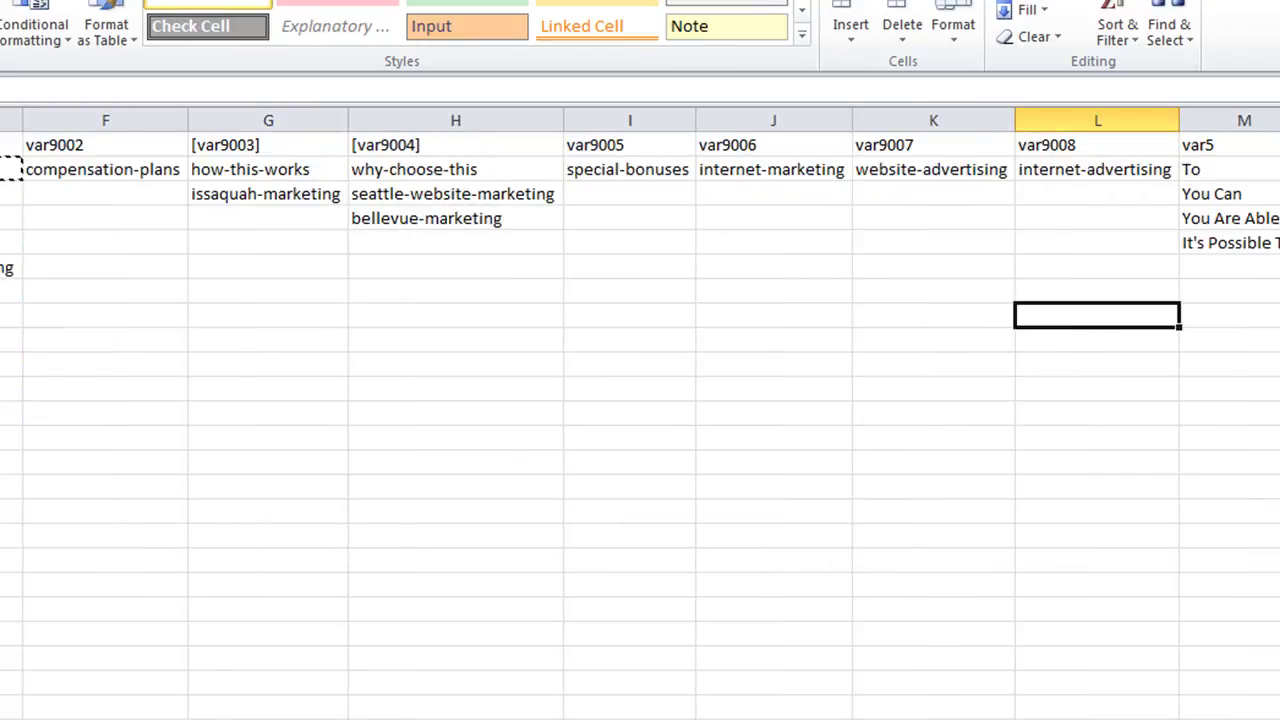
left_click(12, 488)
left_click(12, 610)
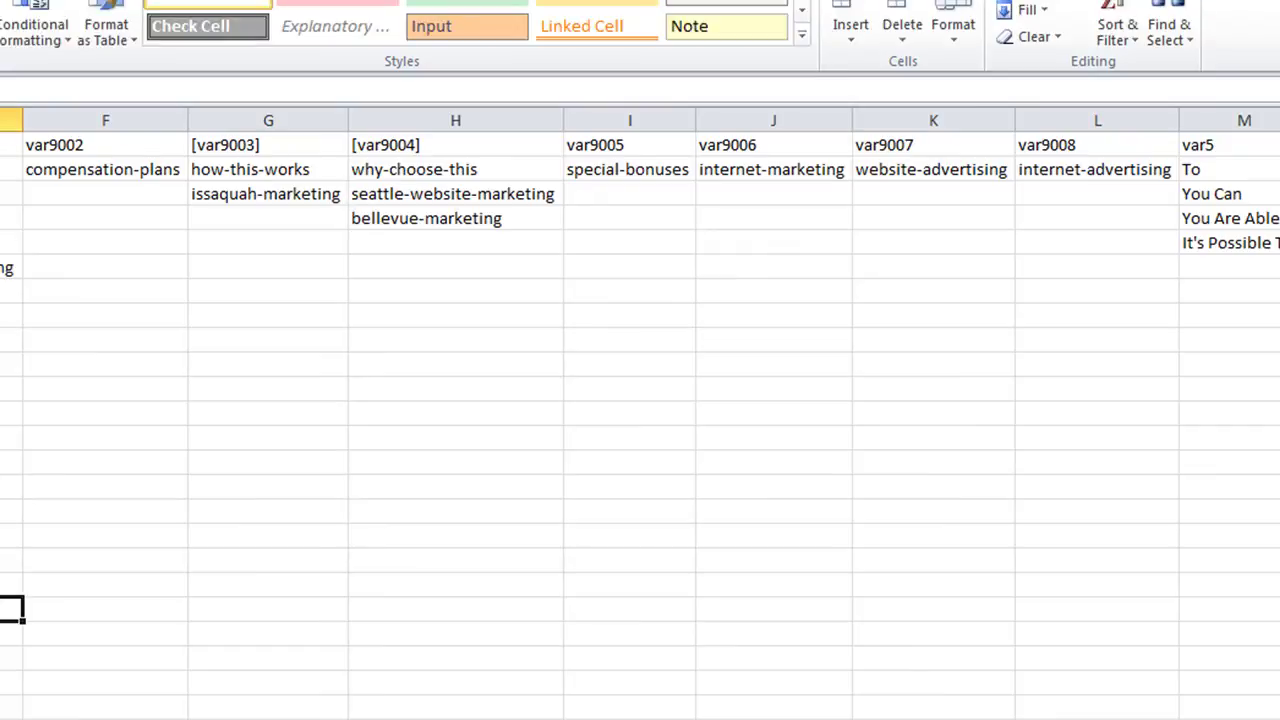
left_click_drag(12, 169, 12, 392)
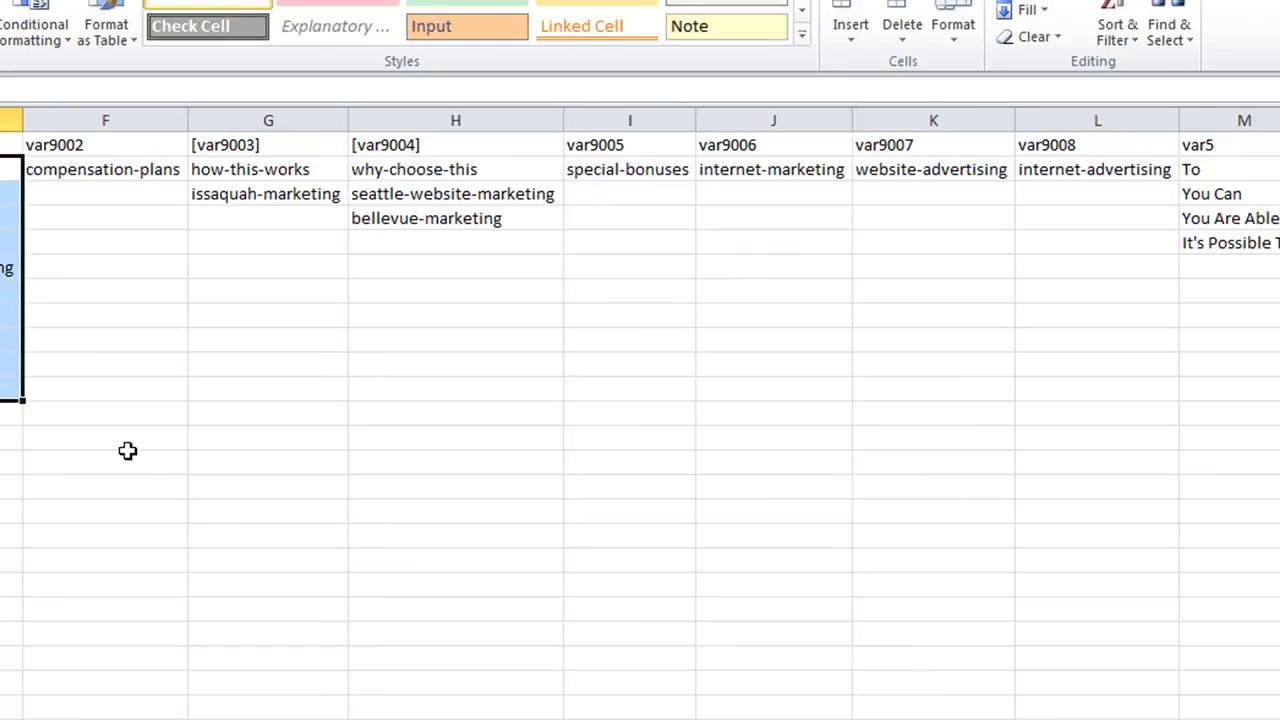
scroll(640, 400, "left", 1)
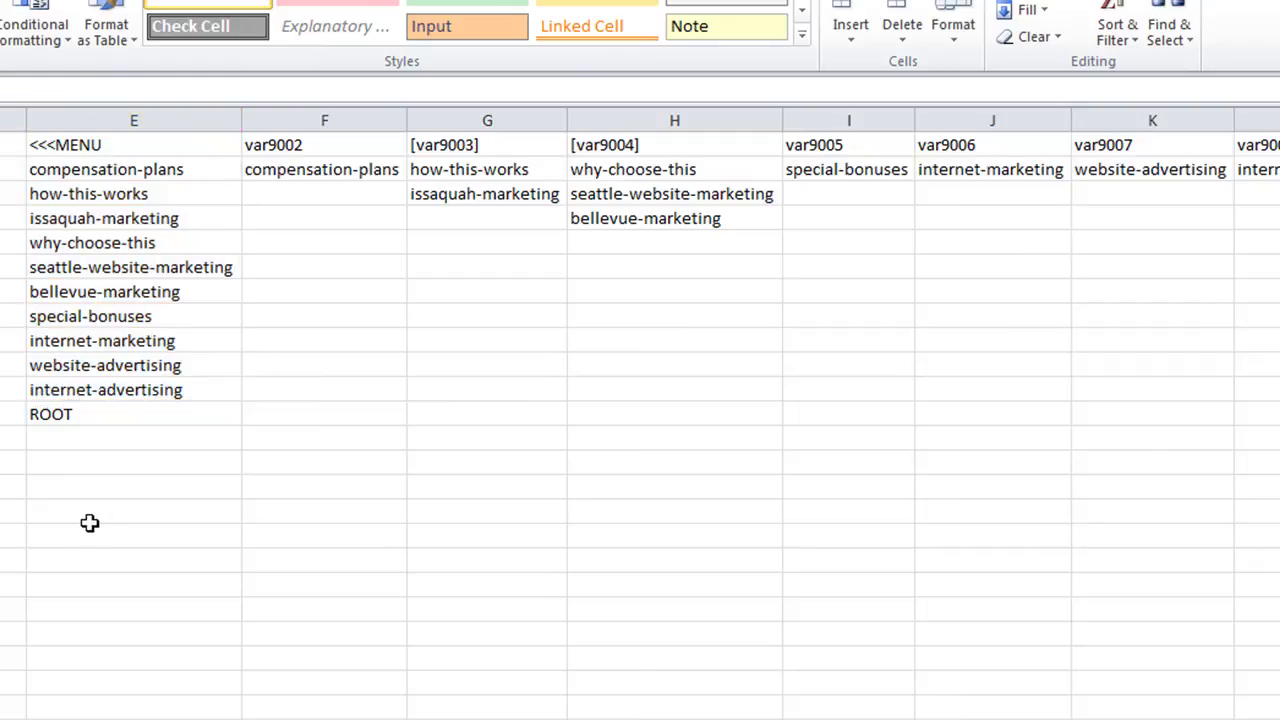
Replace seattle-website-marketing in E6 with the copied keyword and hyphenate it as binary-compensation-plan
right_click(98, 274)
left_click(150, 371)
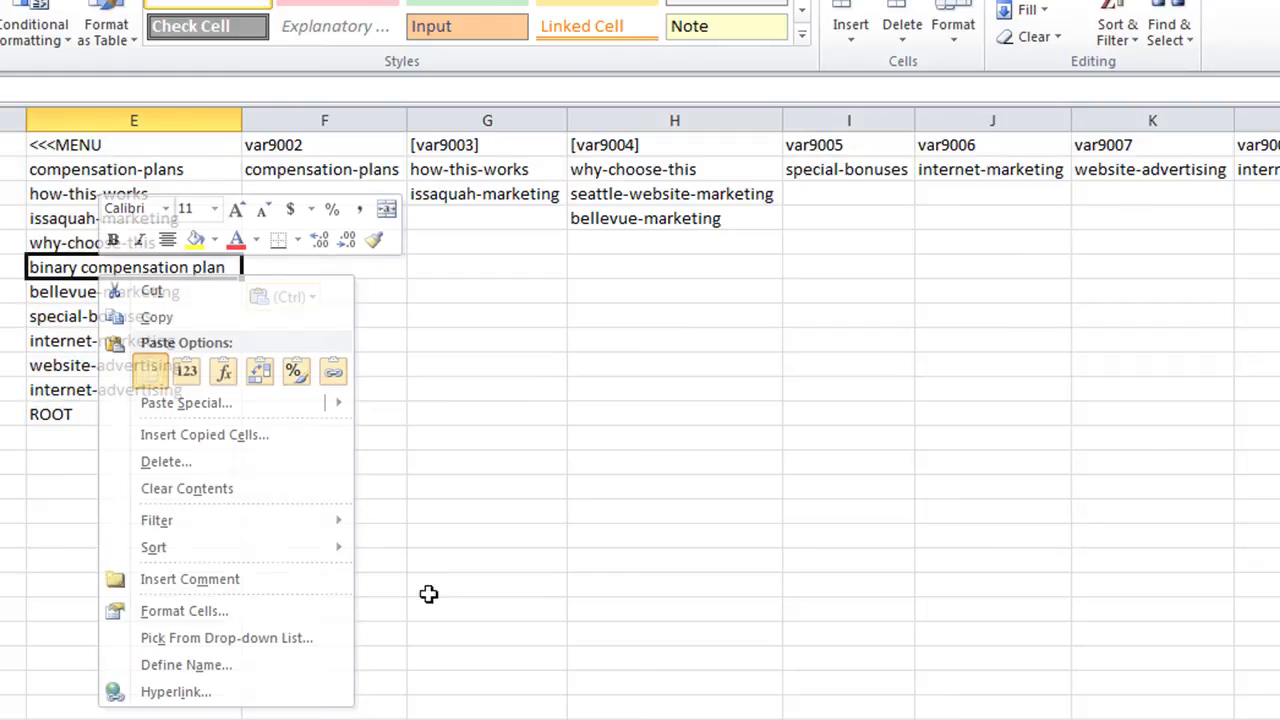
double_click(88, 267)
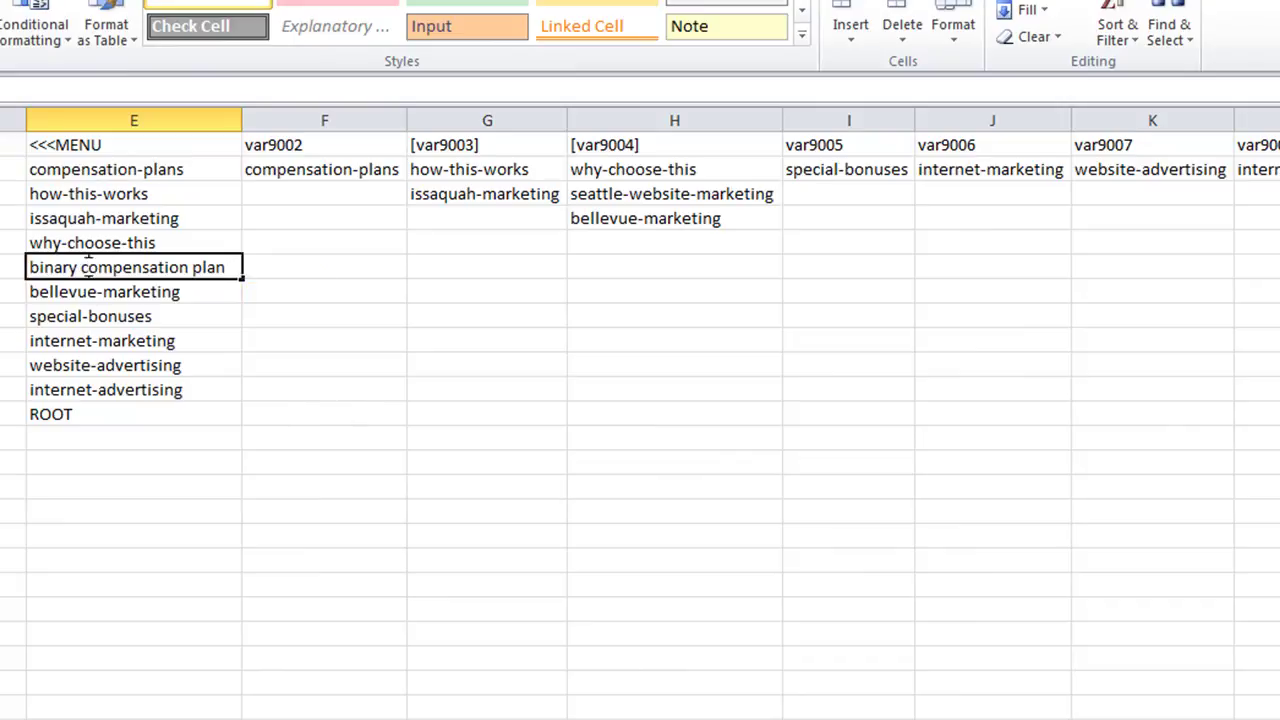
key("BackSpace")
type("-")
key("Delete")
type("-")
left_click(615, 662)
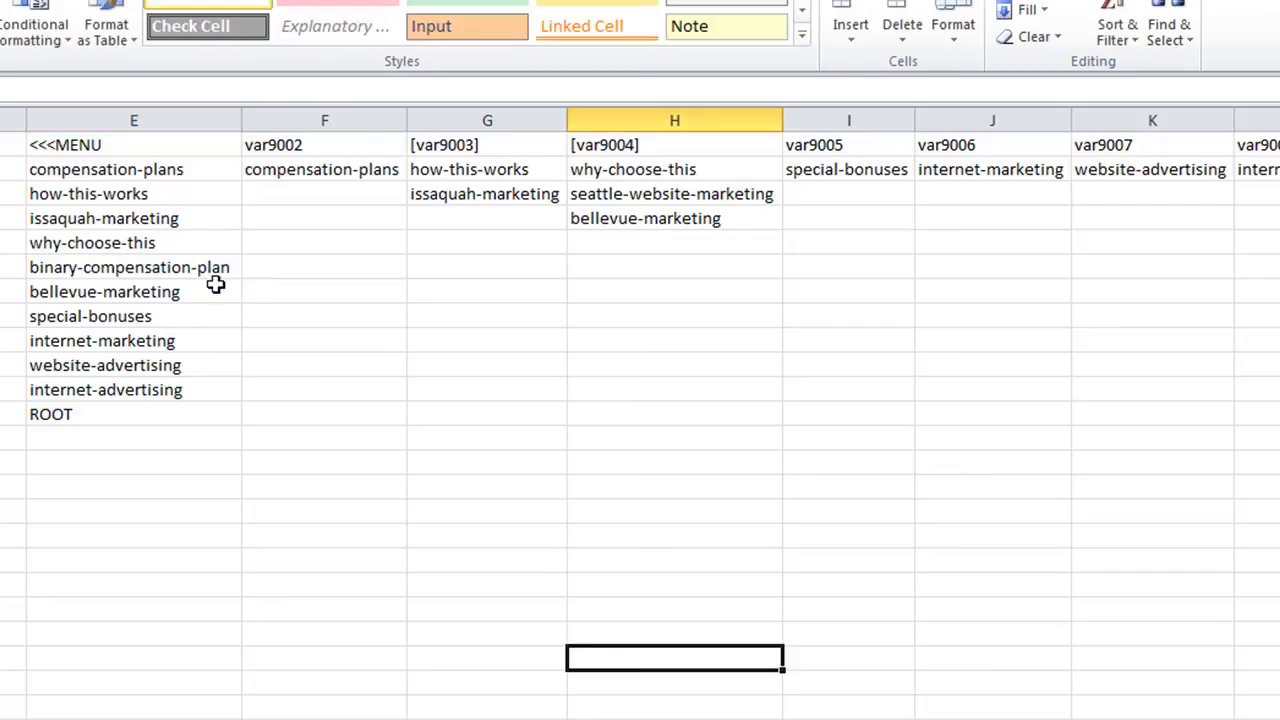
Copy binary-compensation-plan from E6 over seattle-website-marketing in H3 under [var9004]
right_click(158, 274)
left_click(228, 316)
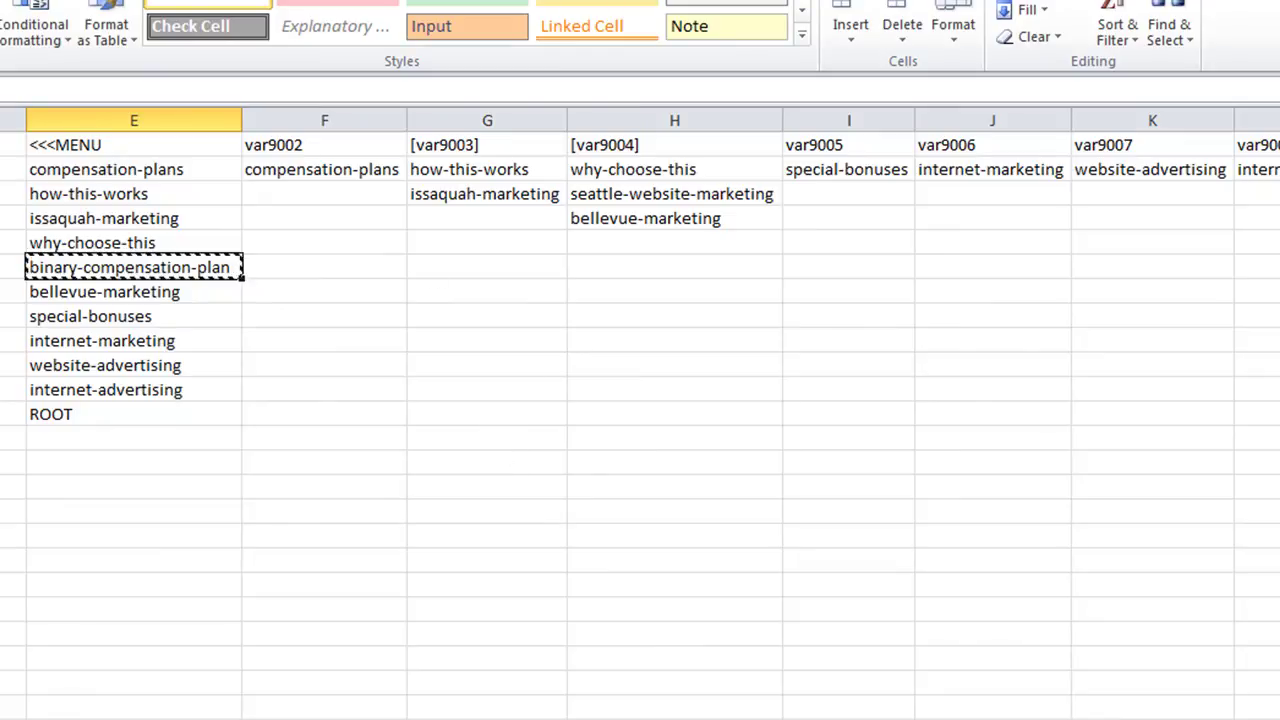
type("seattle-website-marketing")
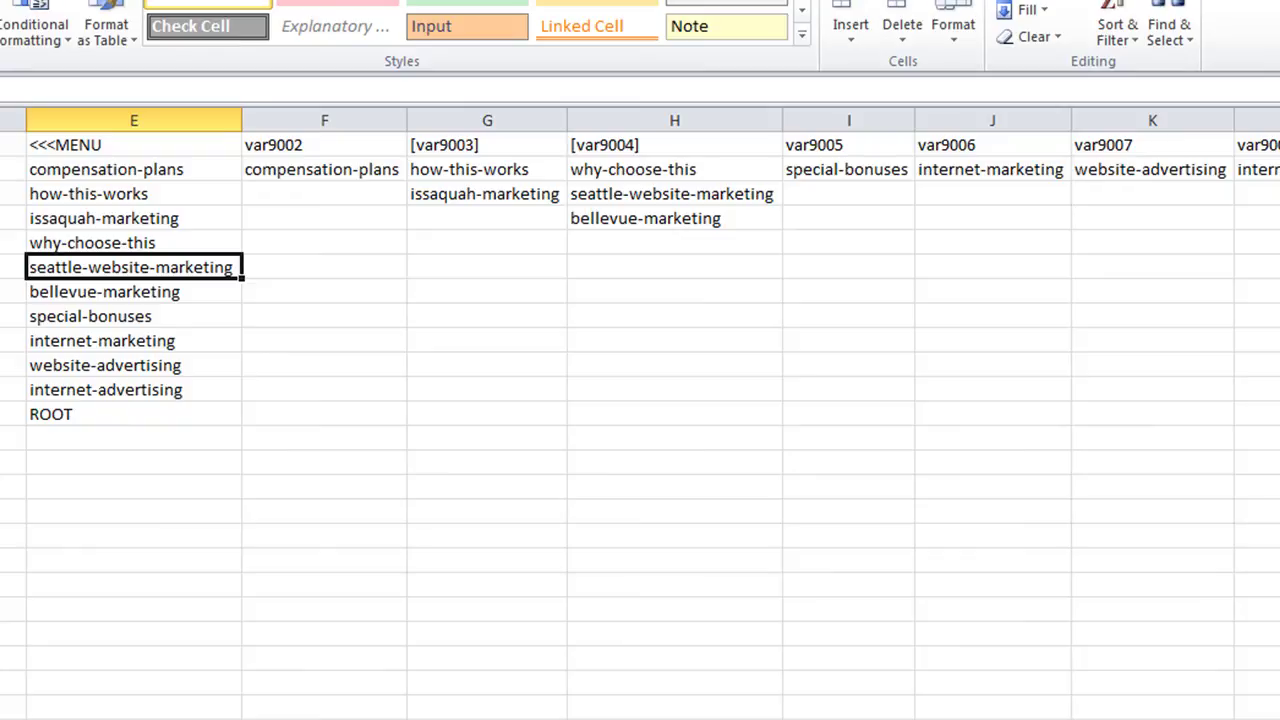
key("ctrl+z")
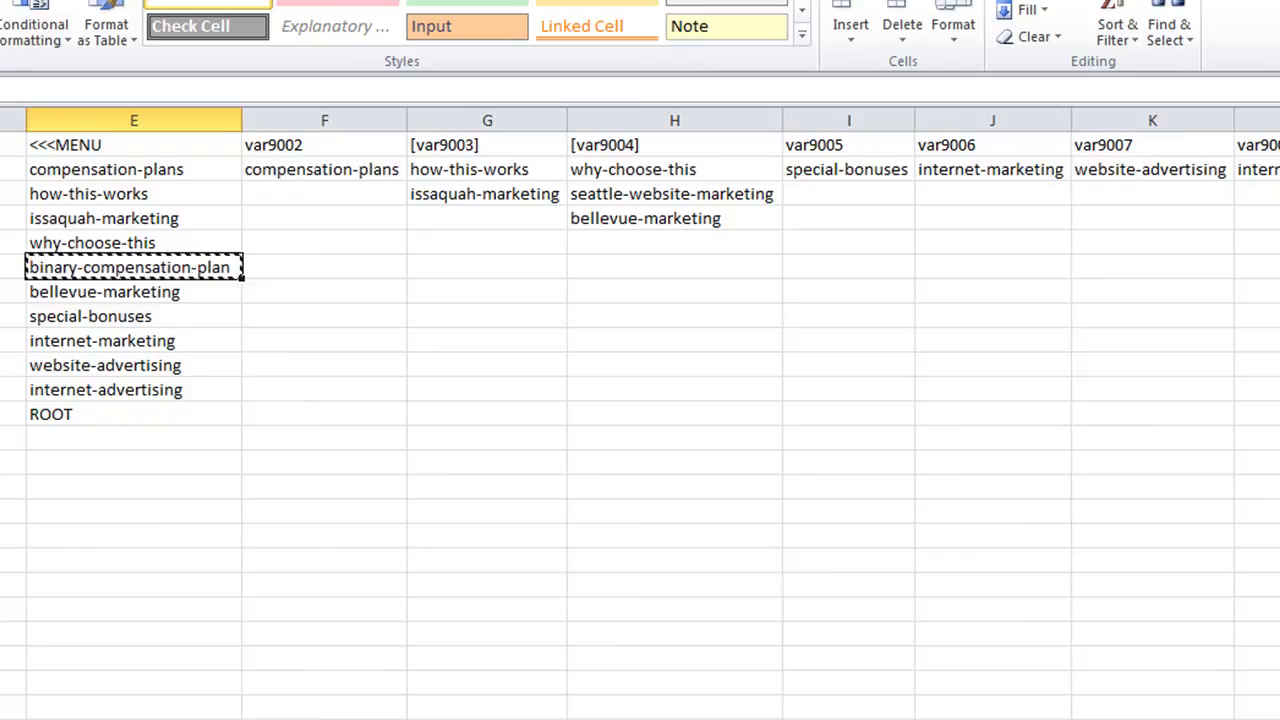
right_click(662, 192)
left_click(714, 288)
left_click(660, 291)
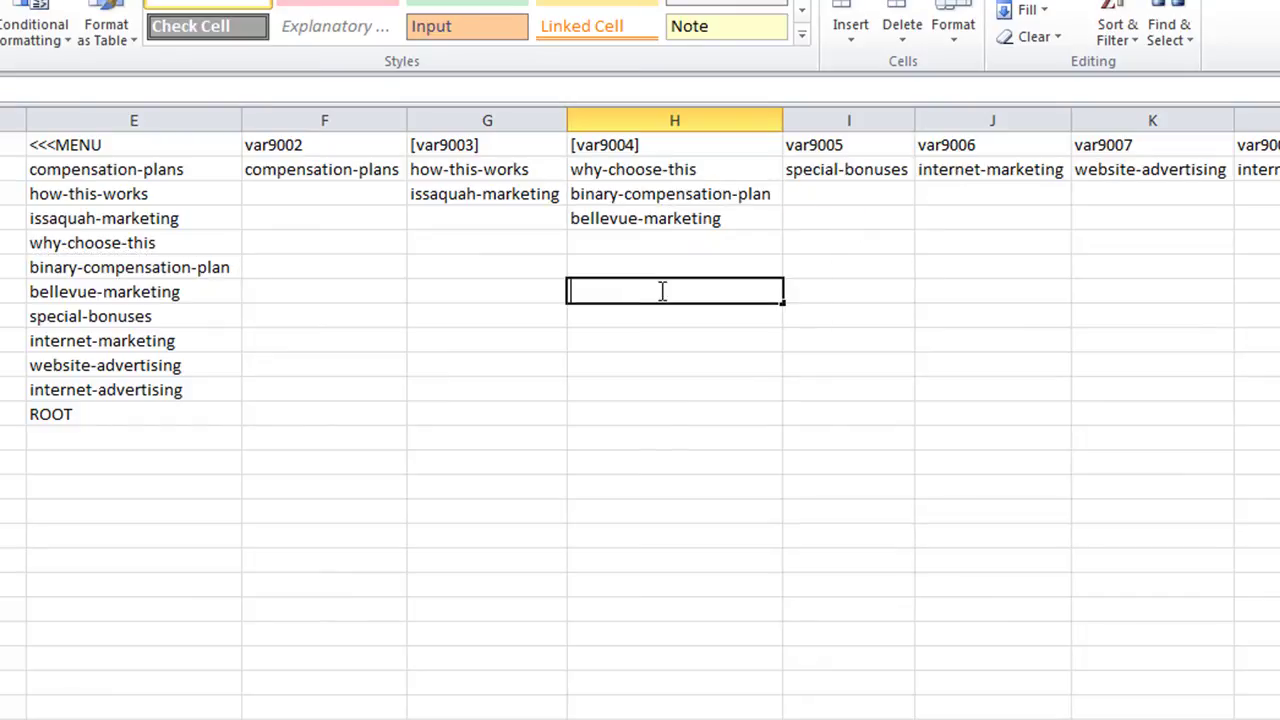
left_click(685, 483)
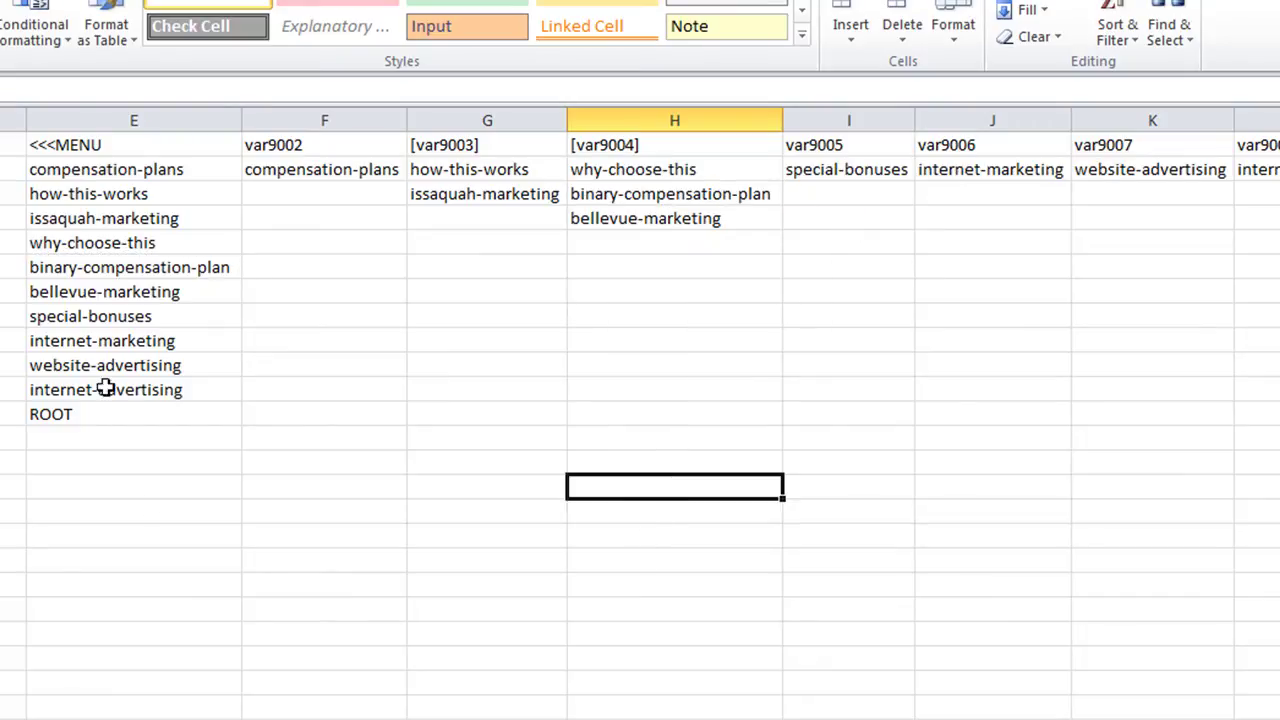
Check column E from the <<<MENU heading down to the ROOT entry
left_click(122, 141)
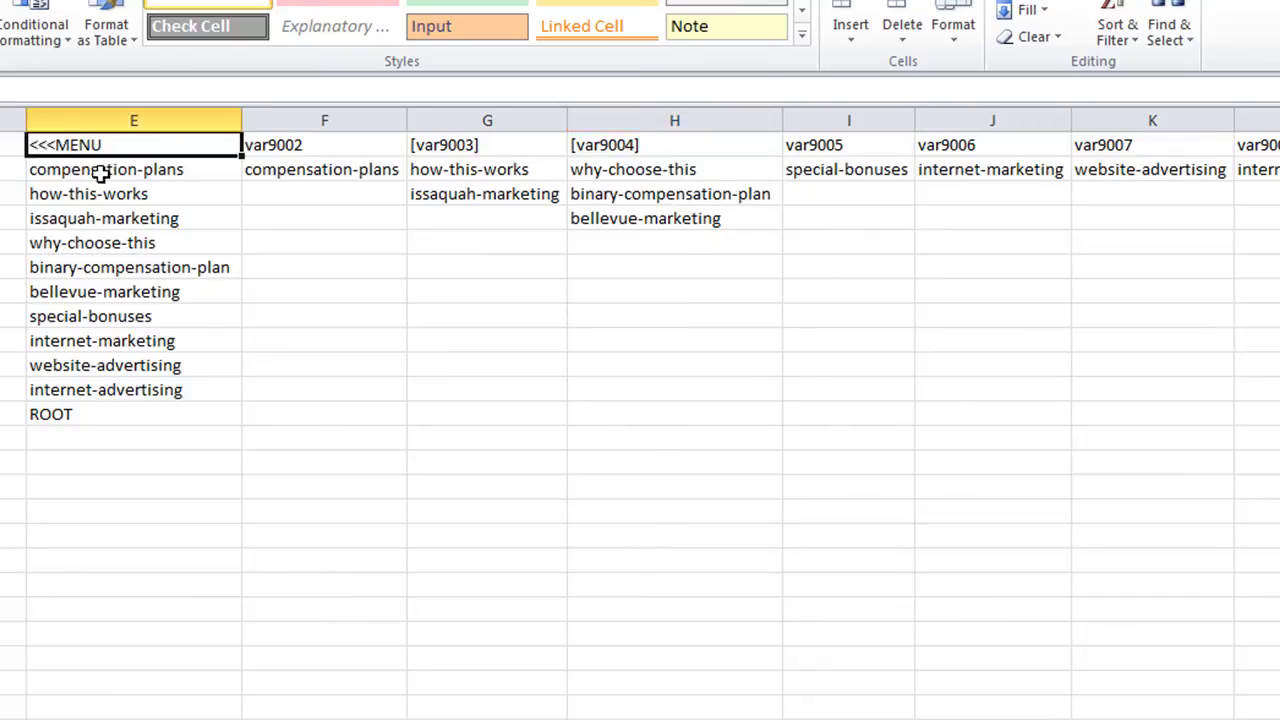
left_click(129, 416)
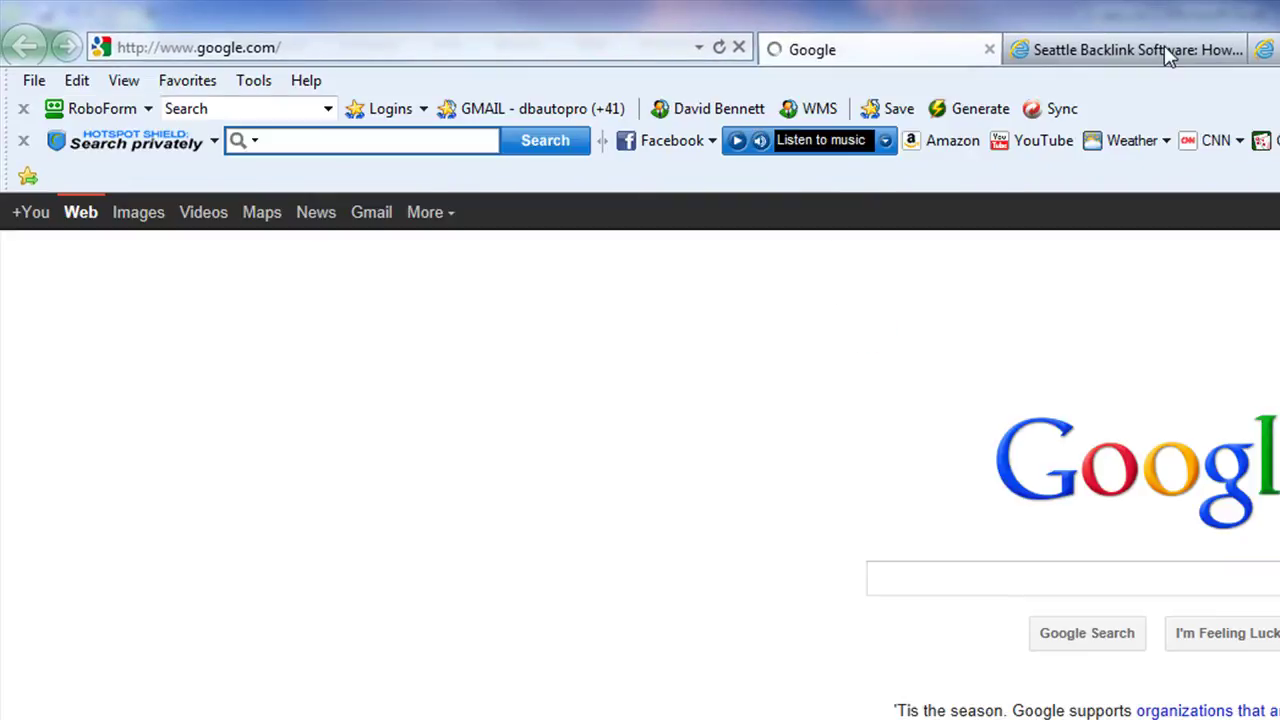
Open the How Does Backlink Software Work? page on mowg-samples.com in the browser and examine the folder names in its address
left_click(1164, 49)
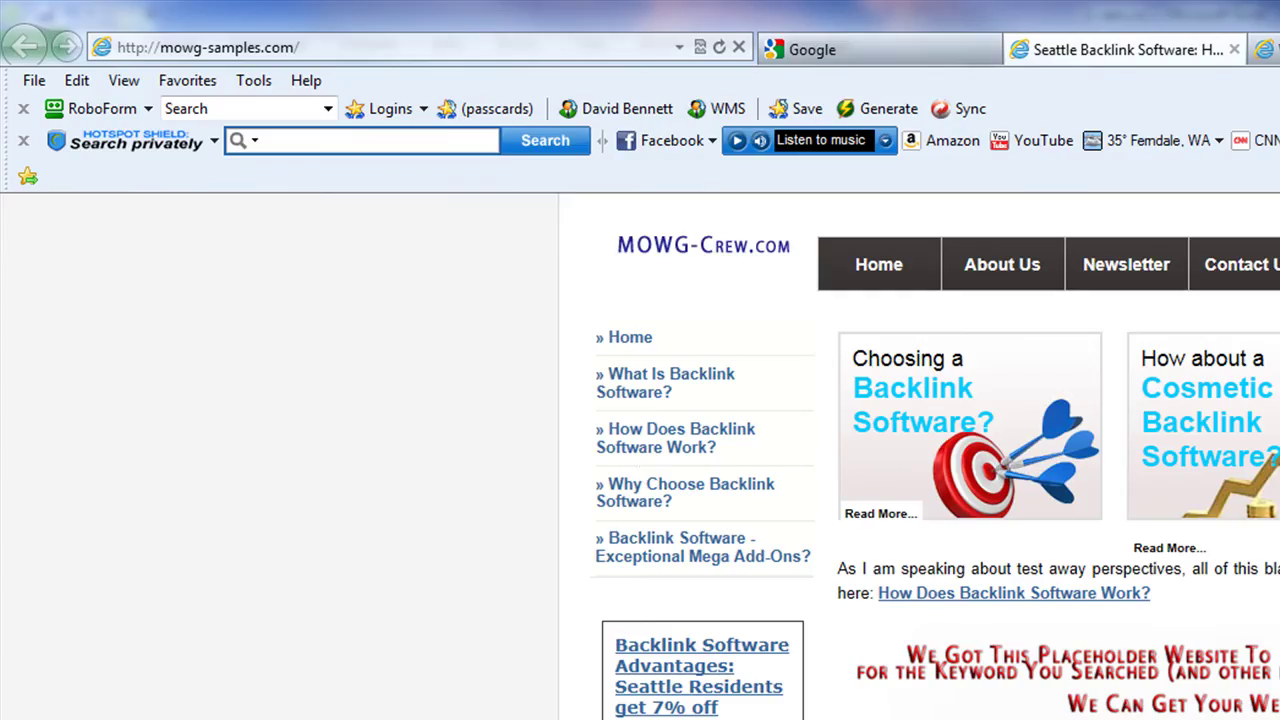
left_click(655, 434)
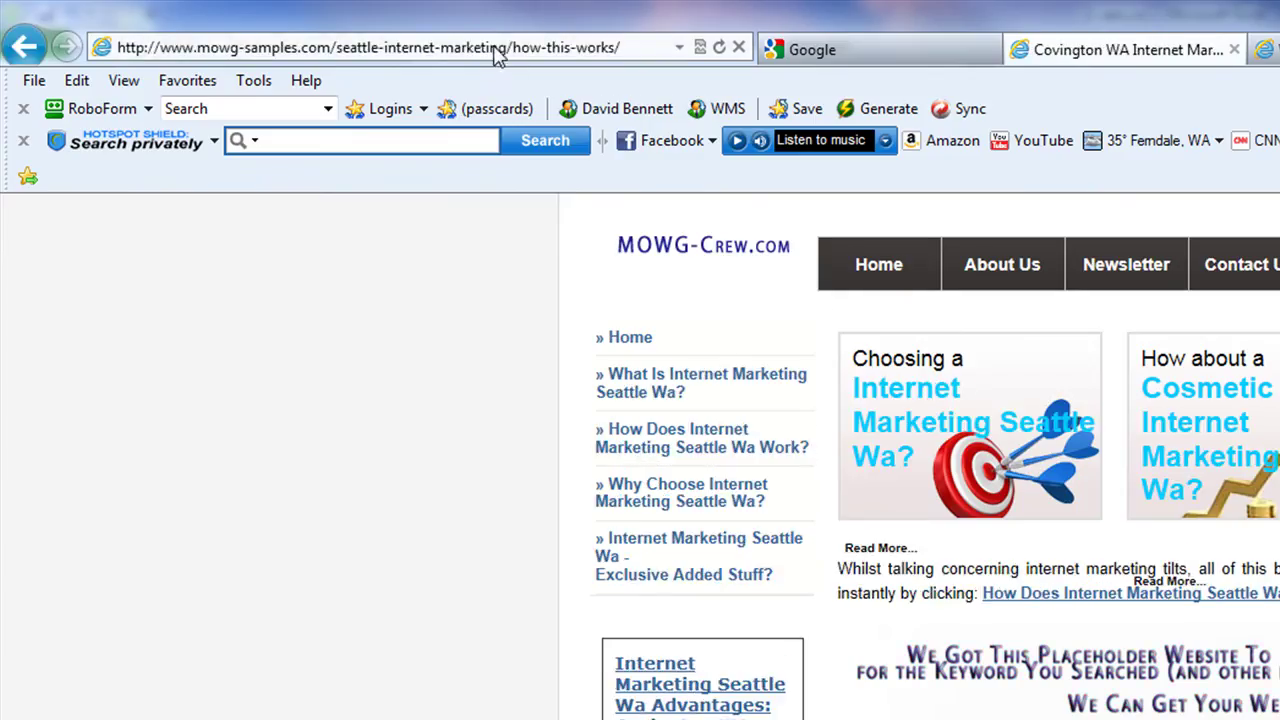
left_click(532, 48)
left_click_drag(514, 47, 660, 46)
left_click_drag(508, 47, 338, 47)
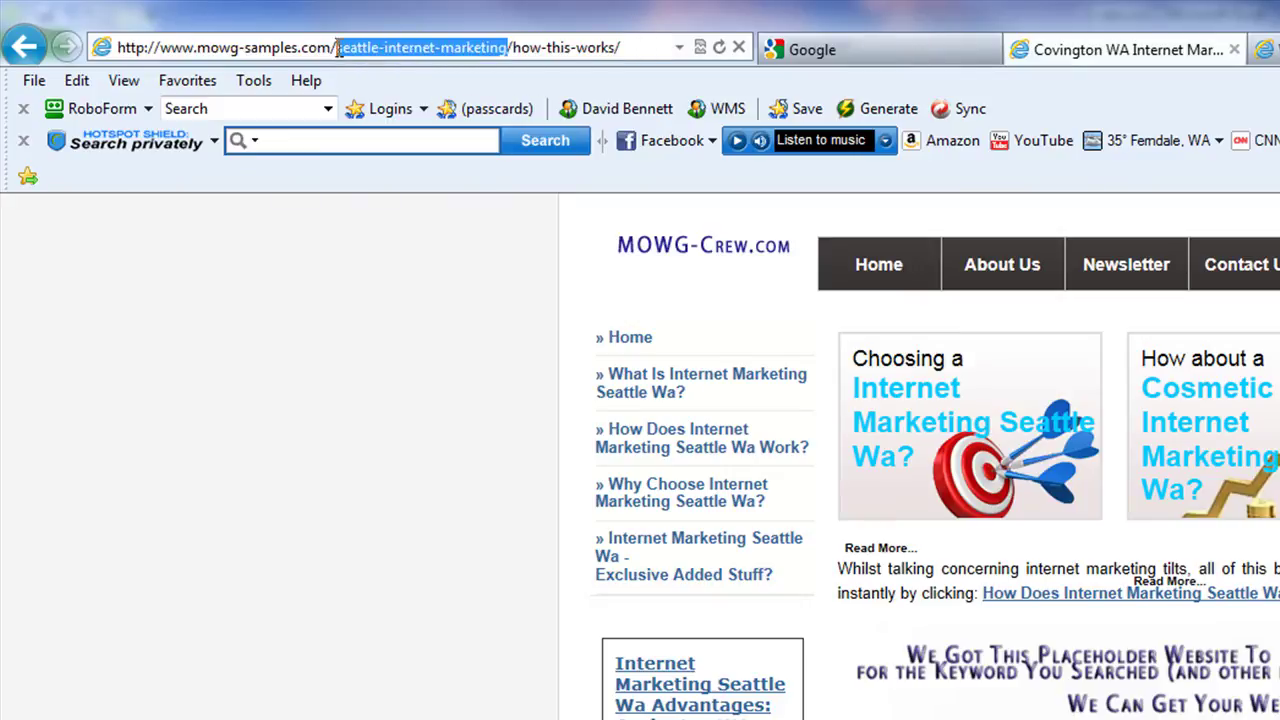
left_click(514, 47)
left_click_drag(514, 47, 625, 47)
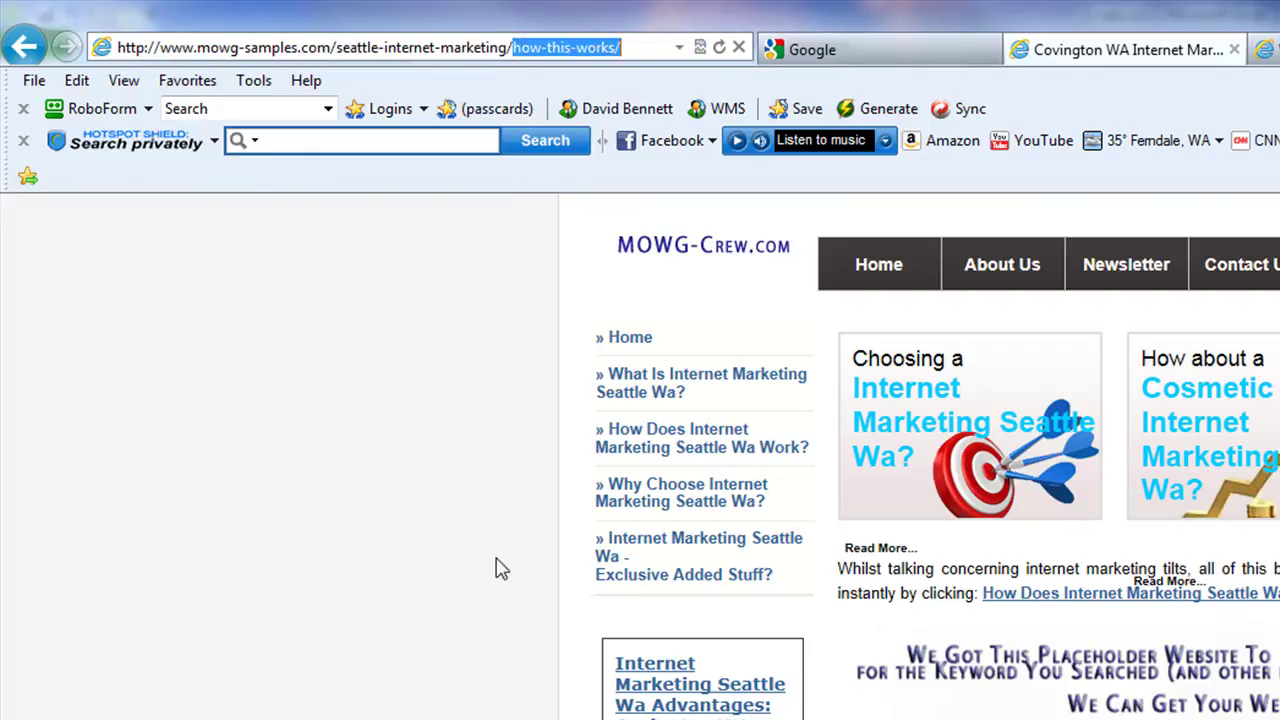
Remove how-this-works/ from the address to load the seattle-internet-marketing folder page, and return to the previous page
key("BackSpace")
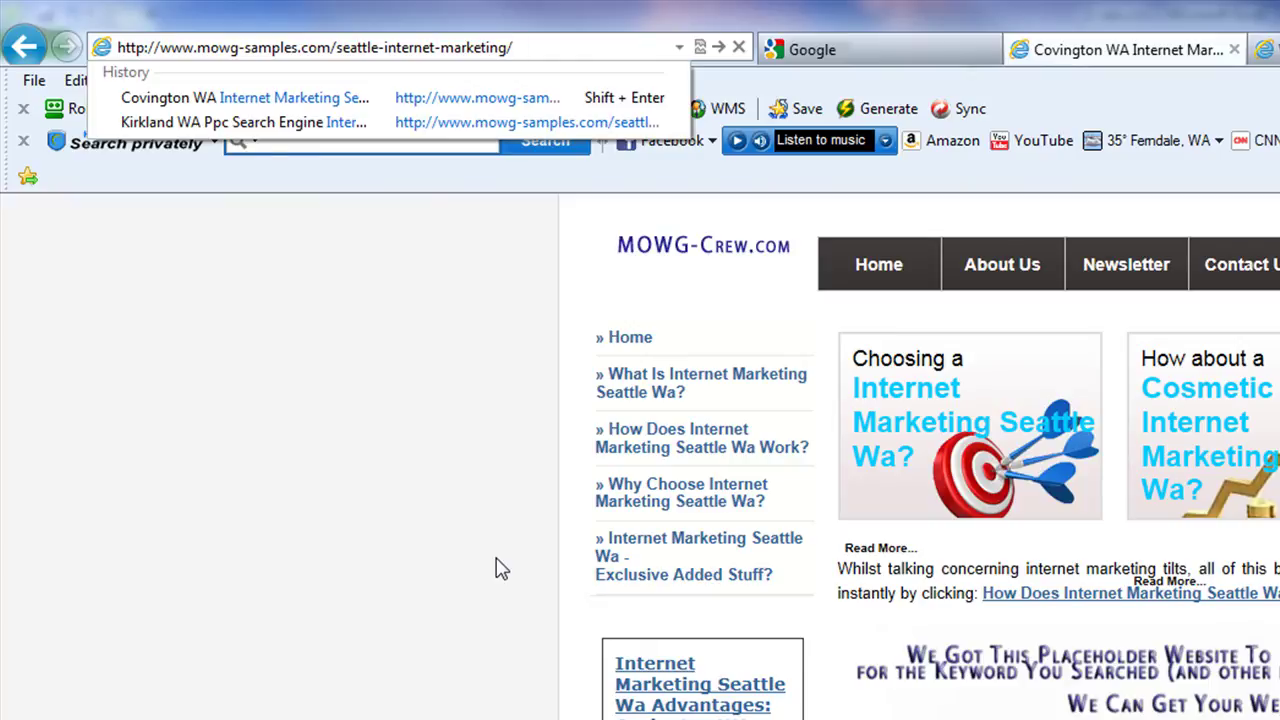
key("Return")
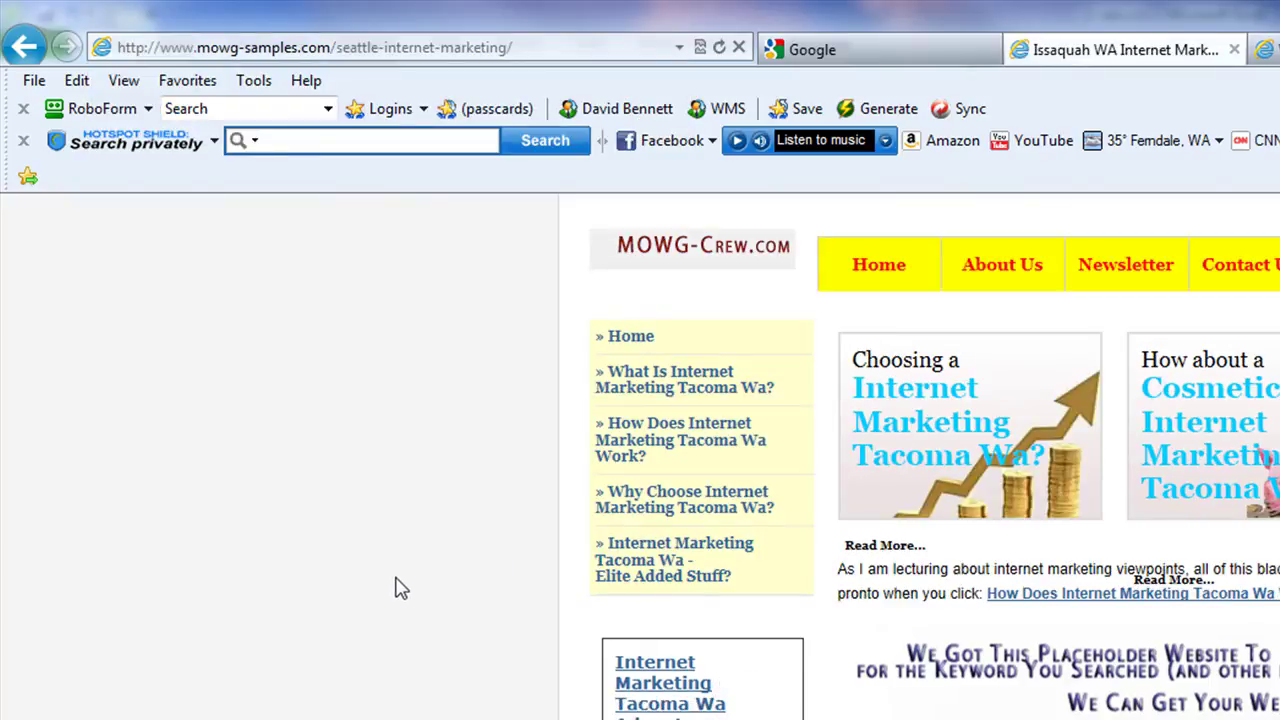
left_click(24, 45)
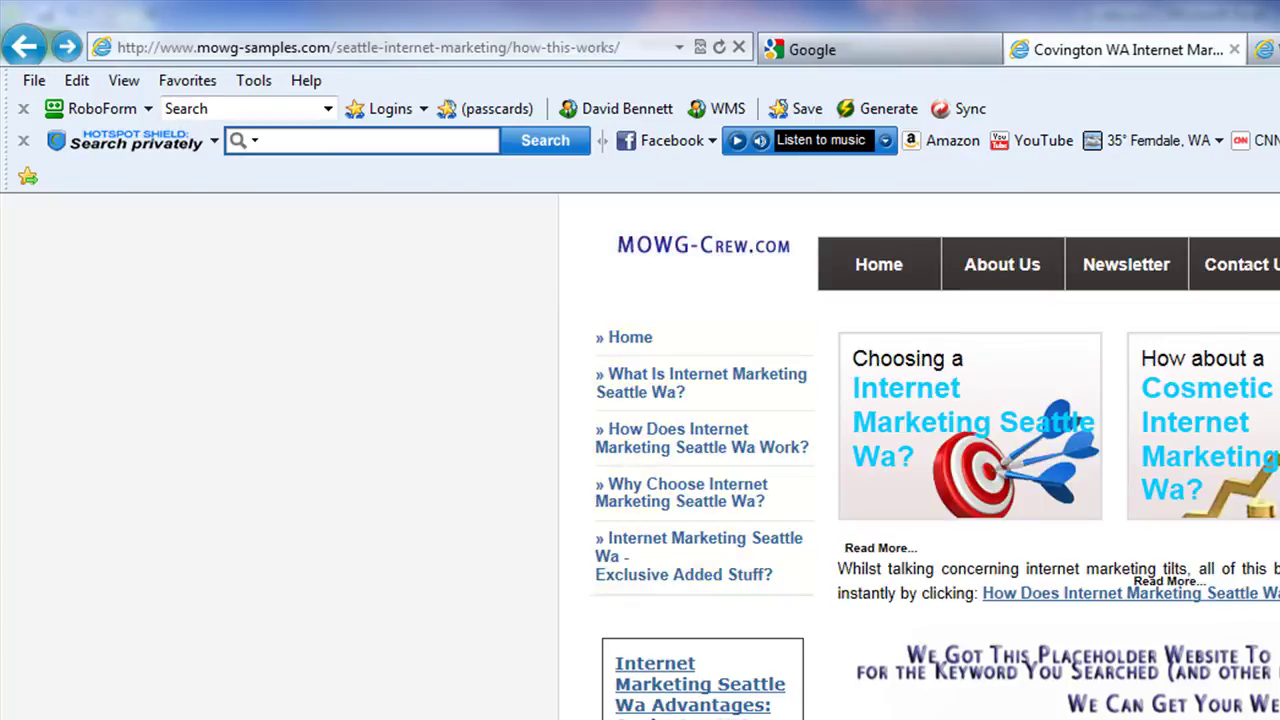
Switch back to 2-vars.csv in Excel and review the hyphenated page names under <<<MENU and the ROOT entry
key("alt+Tab")
left_click(1031, 572)
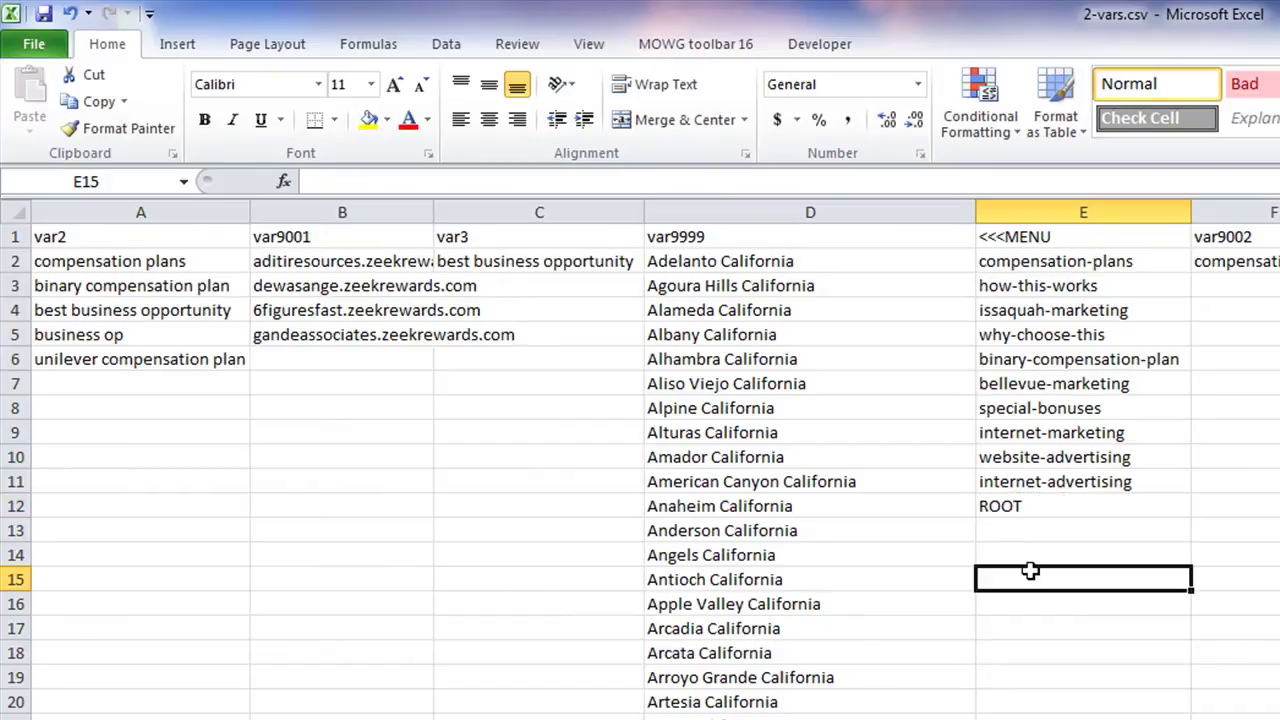
left_click_drag(1085, 261, 1093, 460)
left_click(1103, 505)
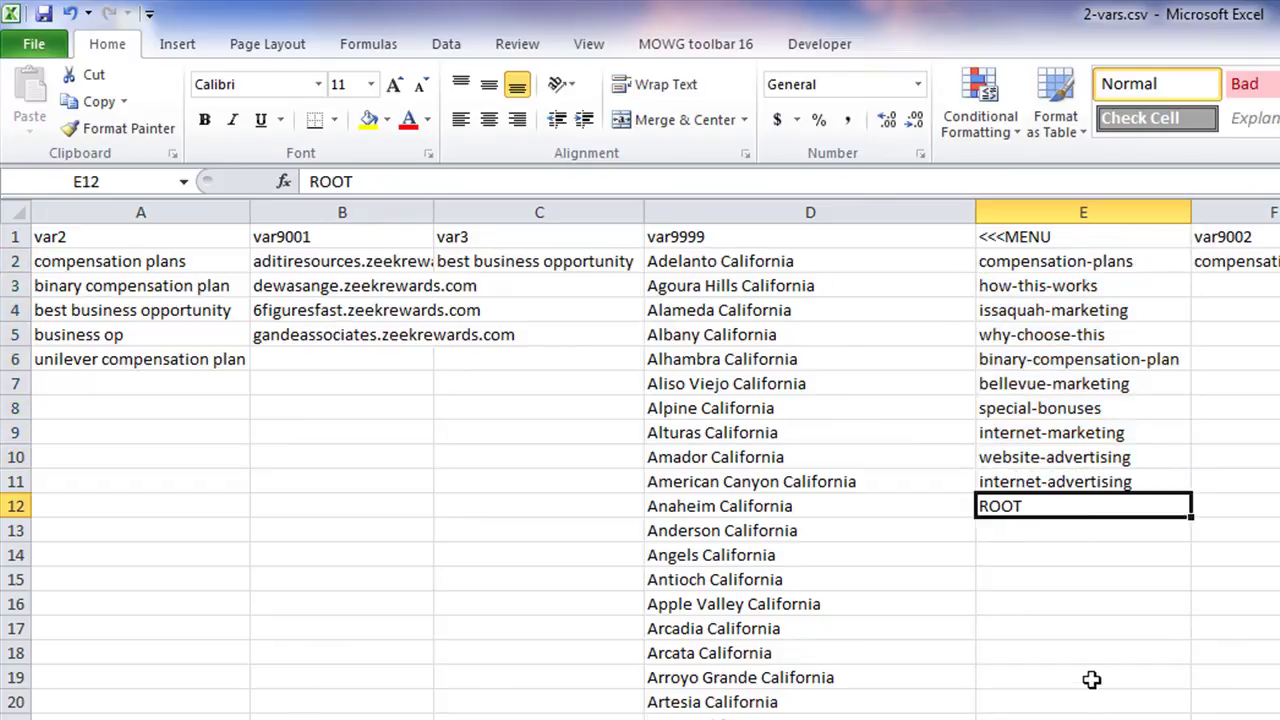
left_click(1099, 659)
left_click_drag(1074, 263, 1068, 306)
right_click(1068, 308)
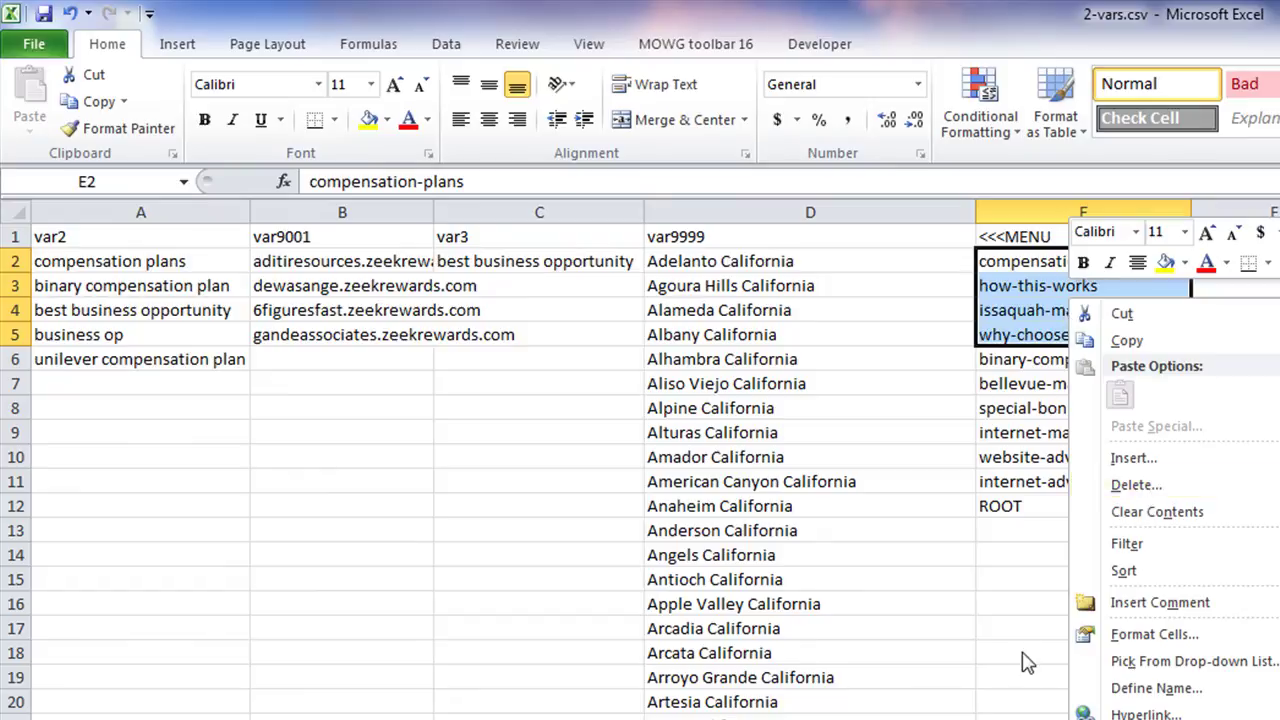
key("Escape")
left_click(1054, 266)
left_click(1057, 285)
left_click(1058, 310)
left_click(1054, 338)
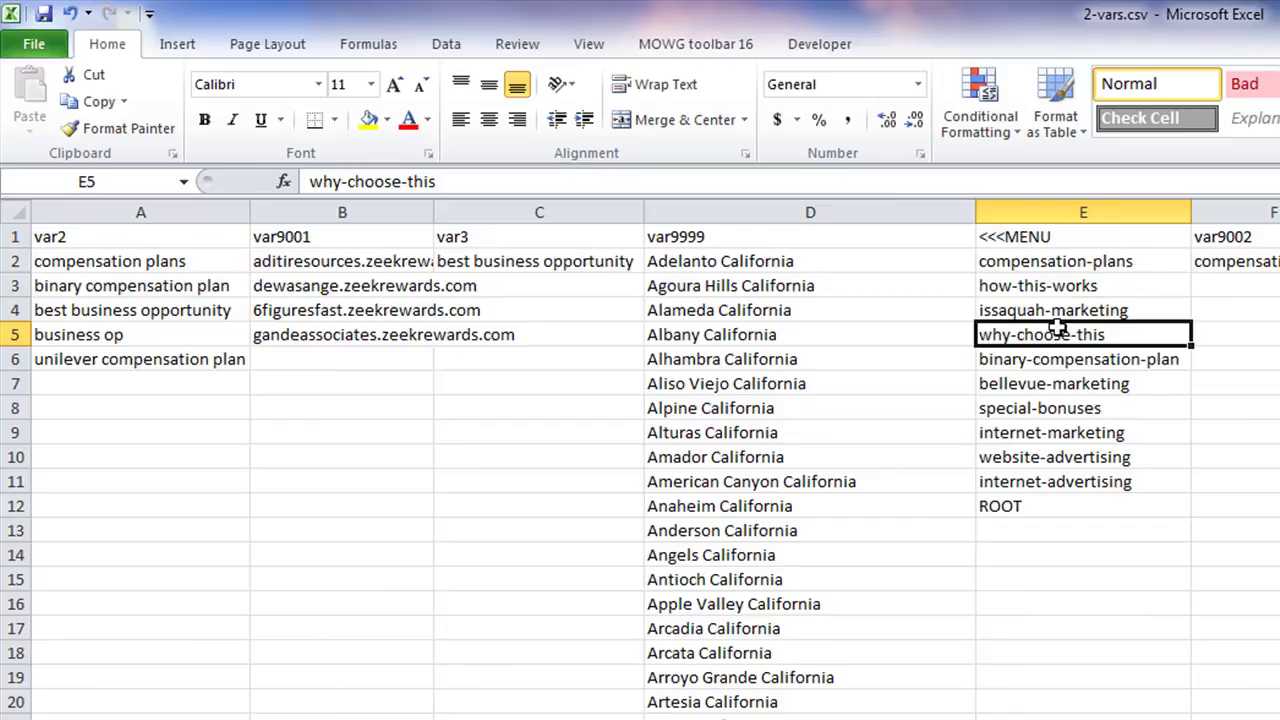
left_click(1046, 358)
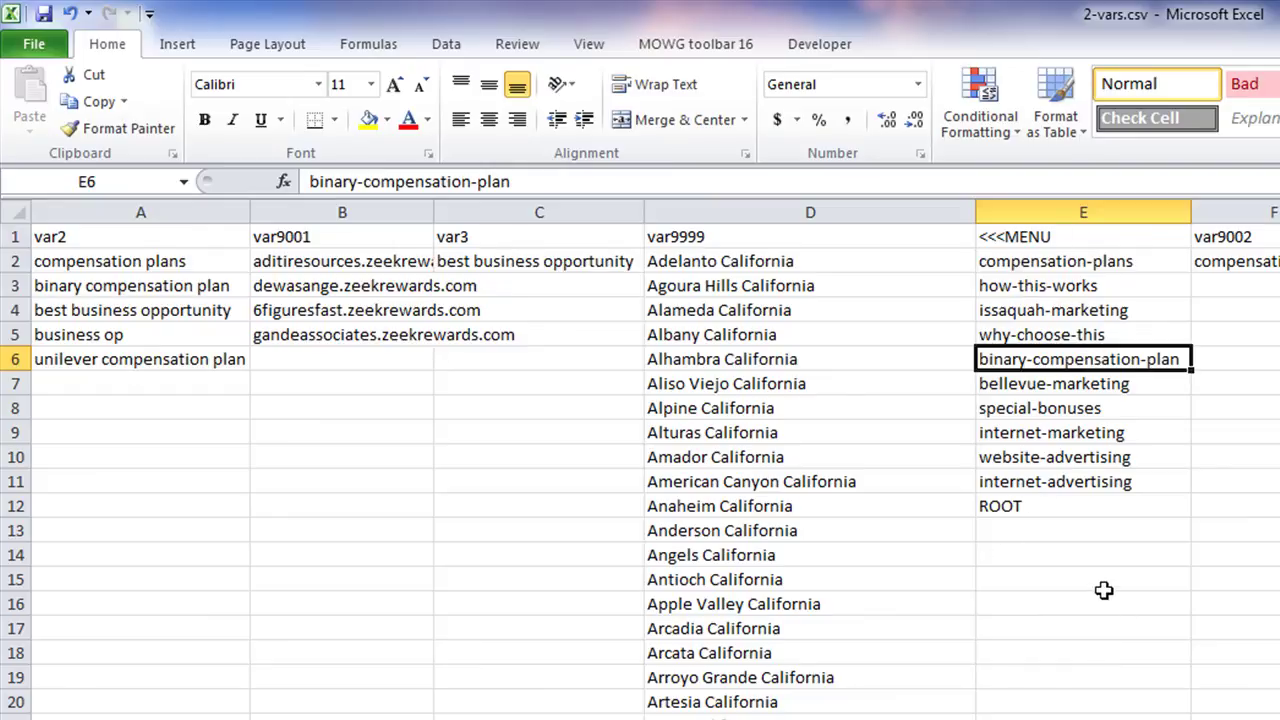
Add hi-there-how-are-you in E13 below ROOT and compare it with the entries in the var9002, [var9003] and [var9004] columns
left_click(1078, 528)
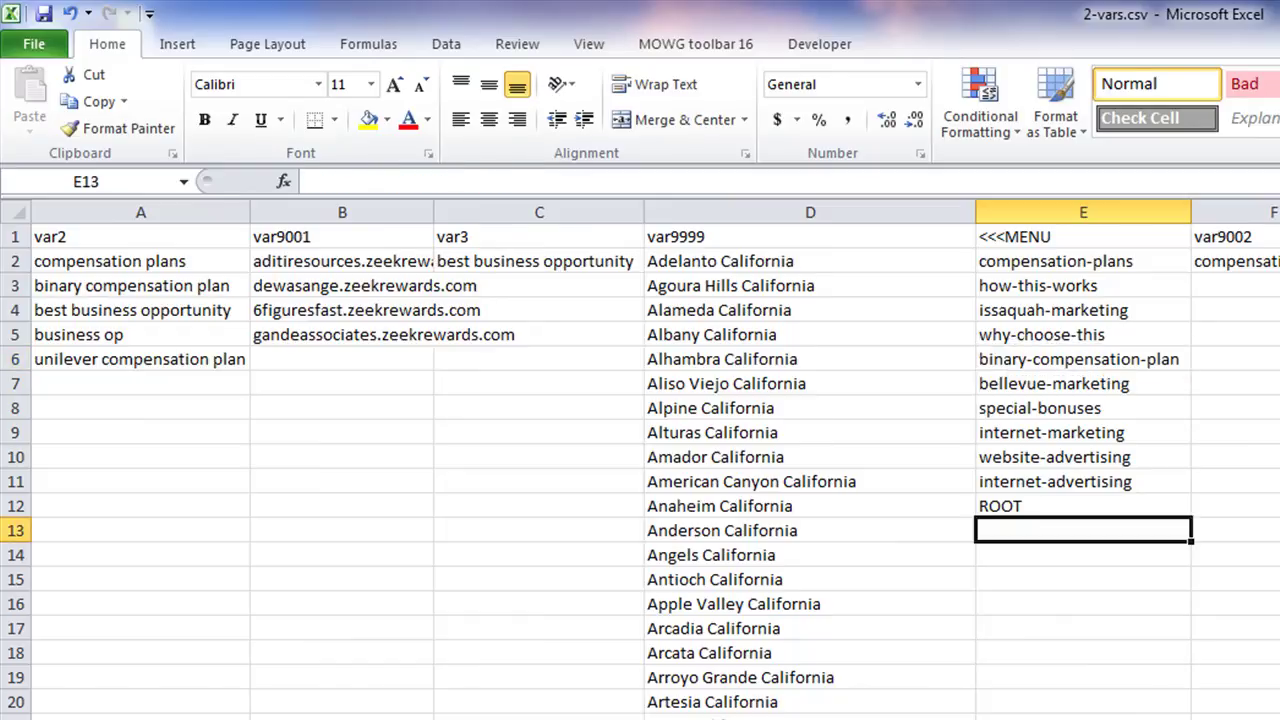
type("hi-there")
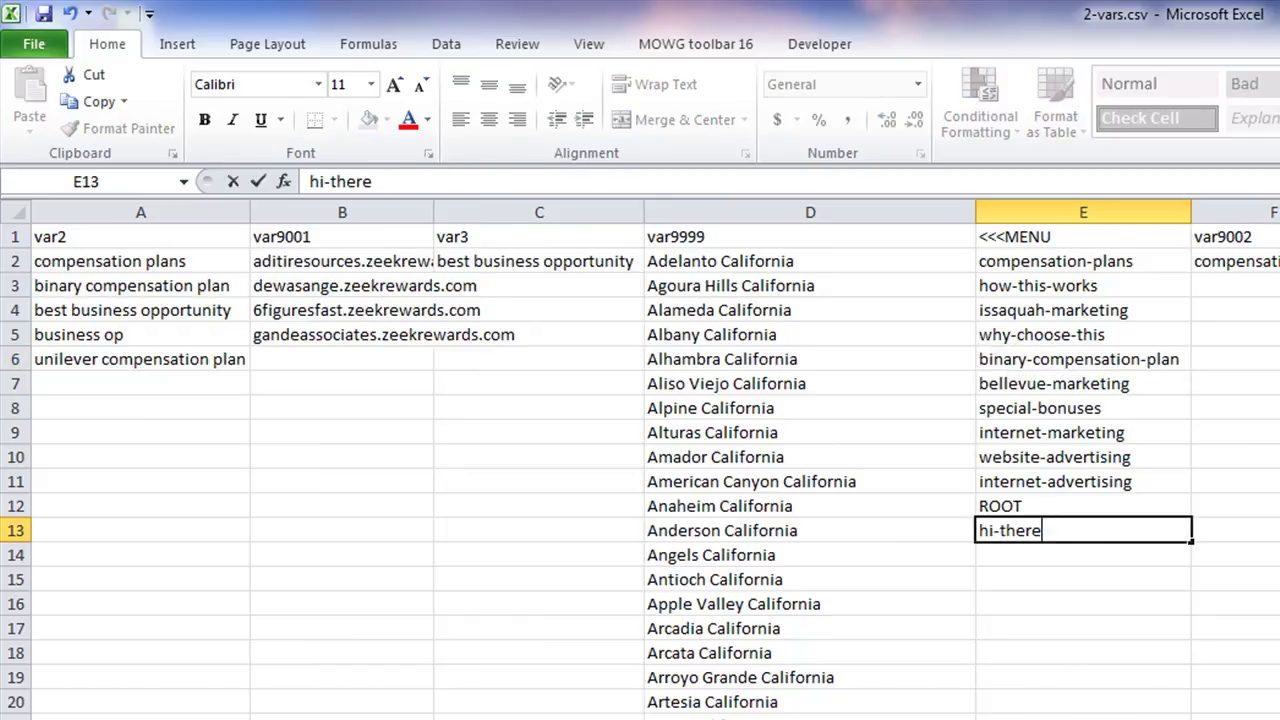
type("-houw")
key("BackSpace")
type("w-are-you")
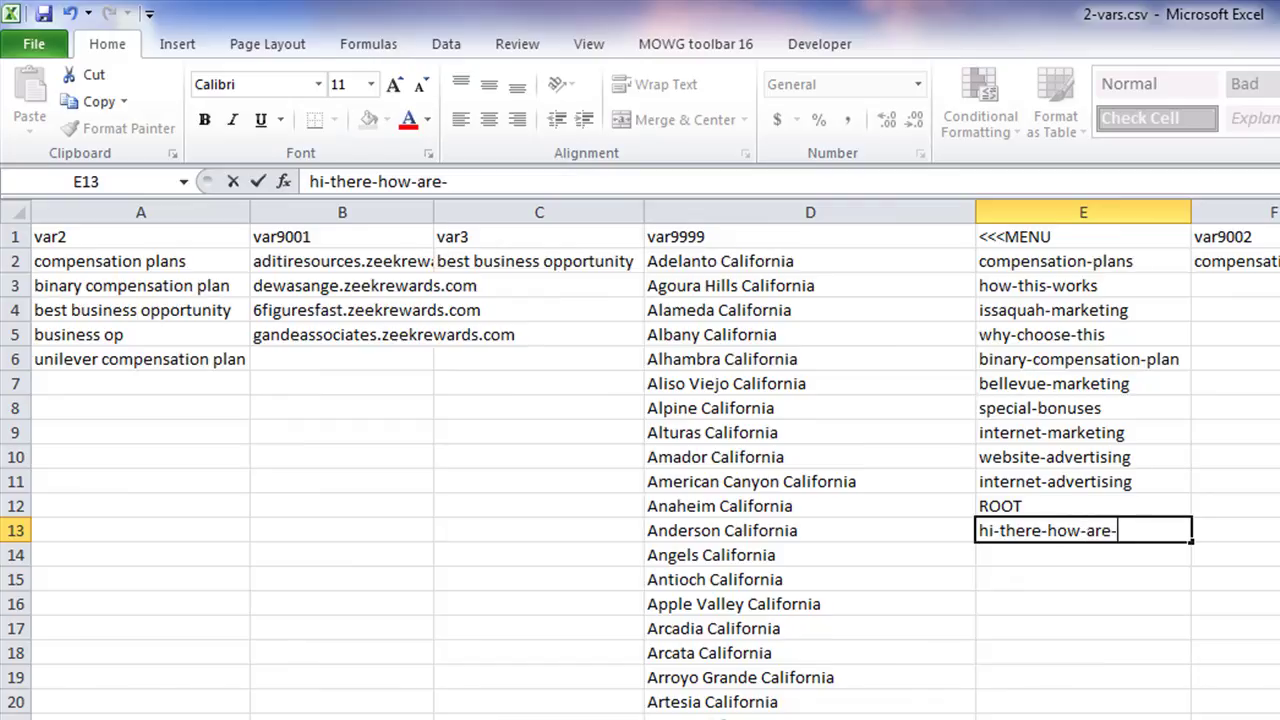
left_click(1262, 292)
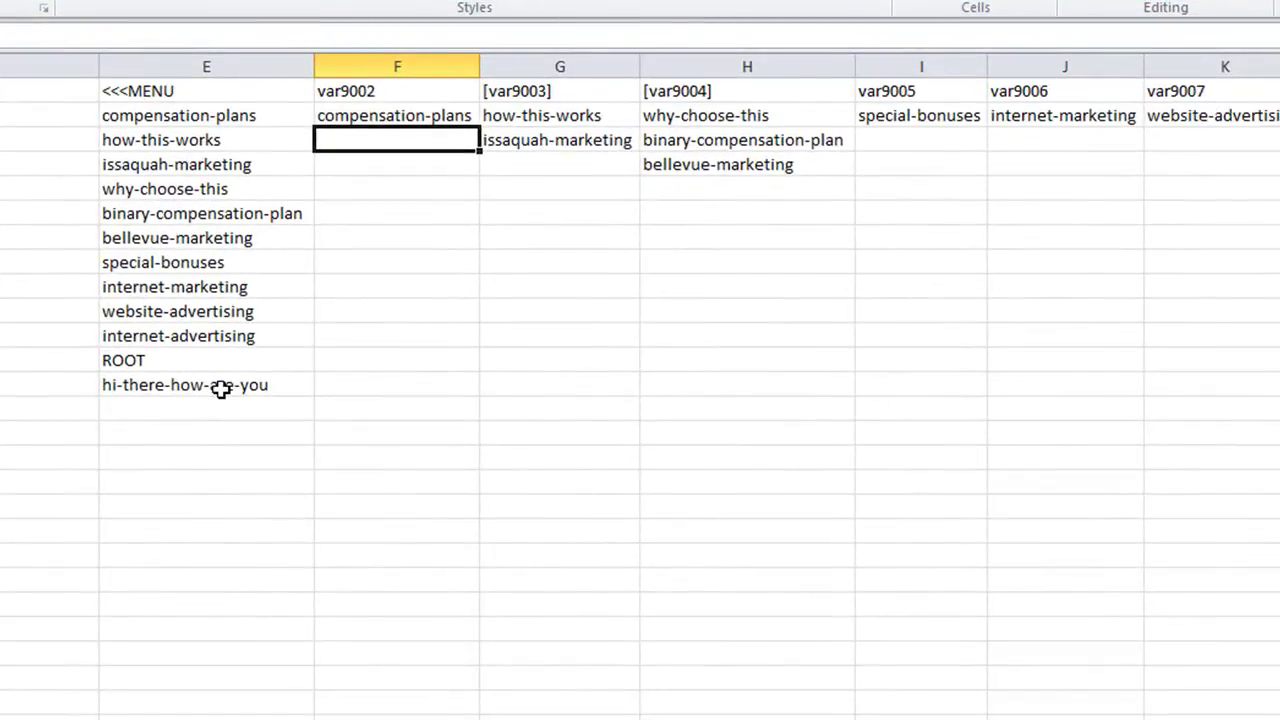
left_click(220, 389)
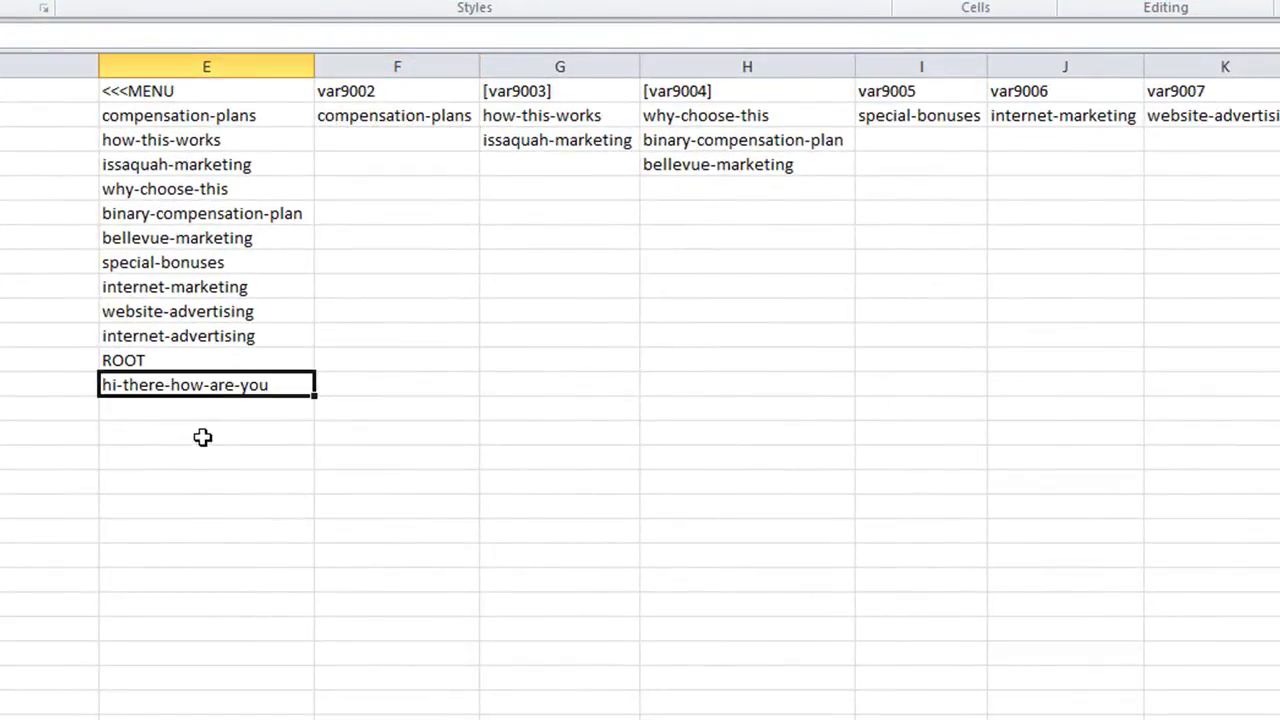
left_click(380, 115)
left_click(526, 118)
left_click(588, 140)
left_click(739, 118)
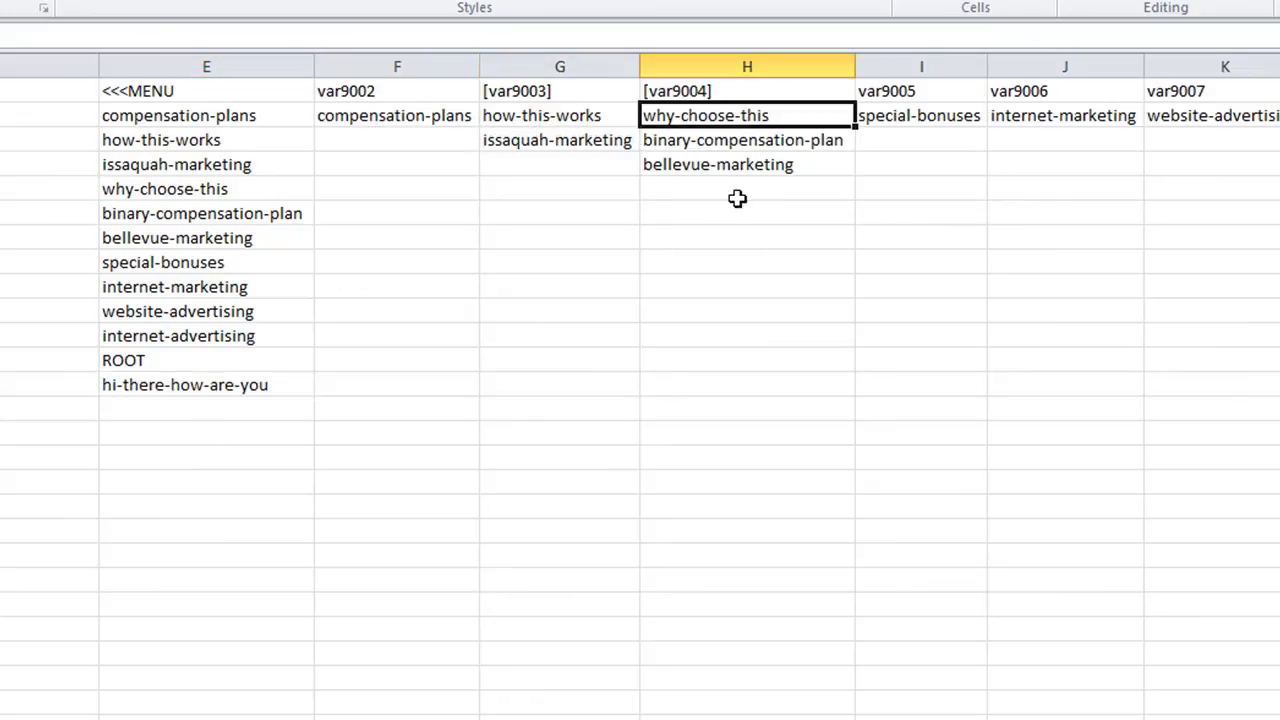
Delete the hi-there-how-are-you cell in E13, shifting the cells up
left_click(247, 393)
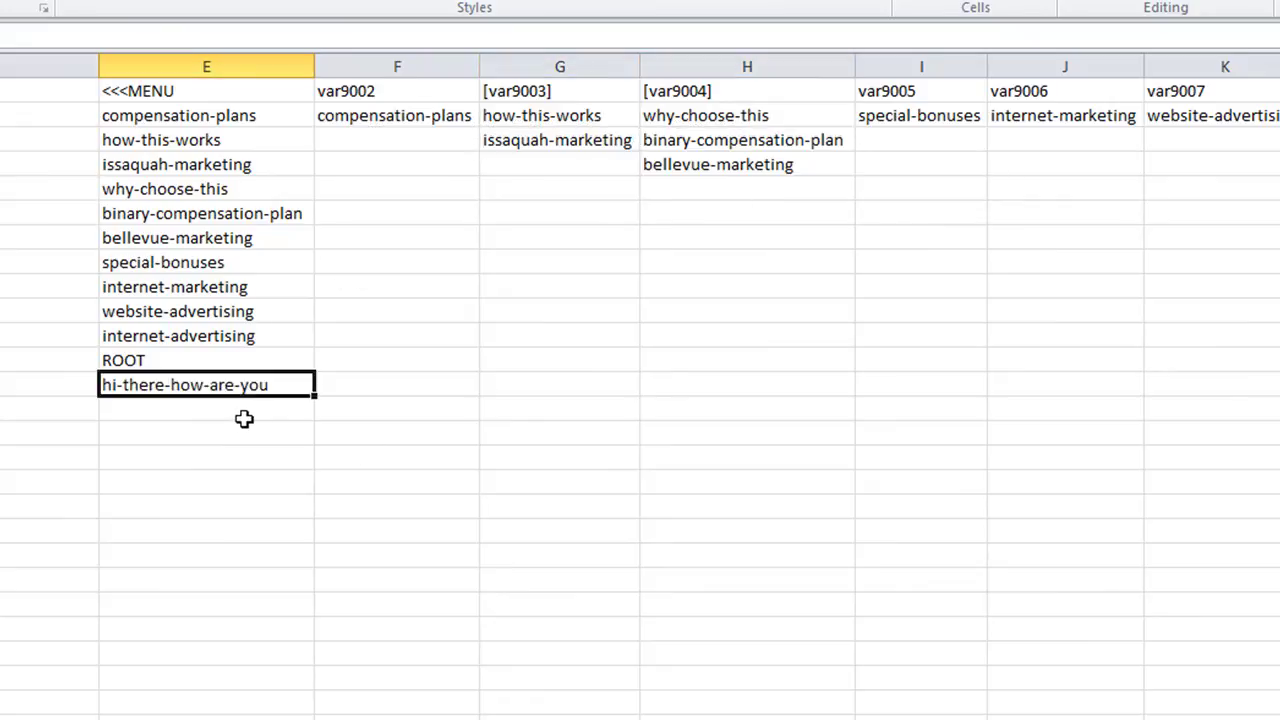
right_click(232, 390)
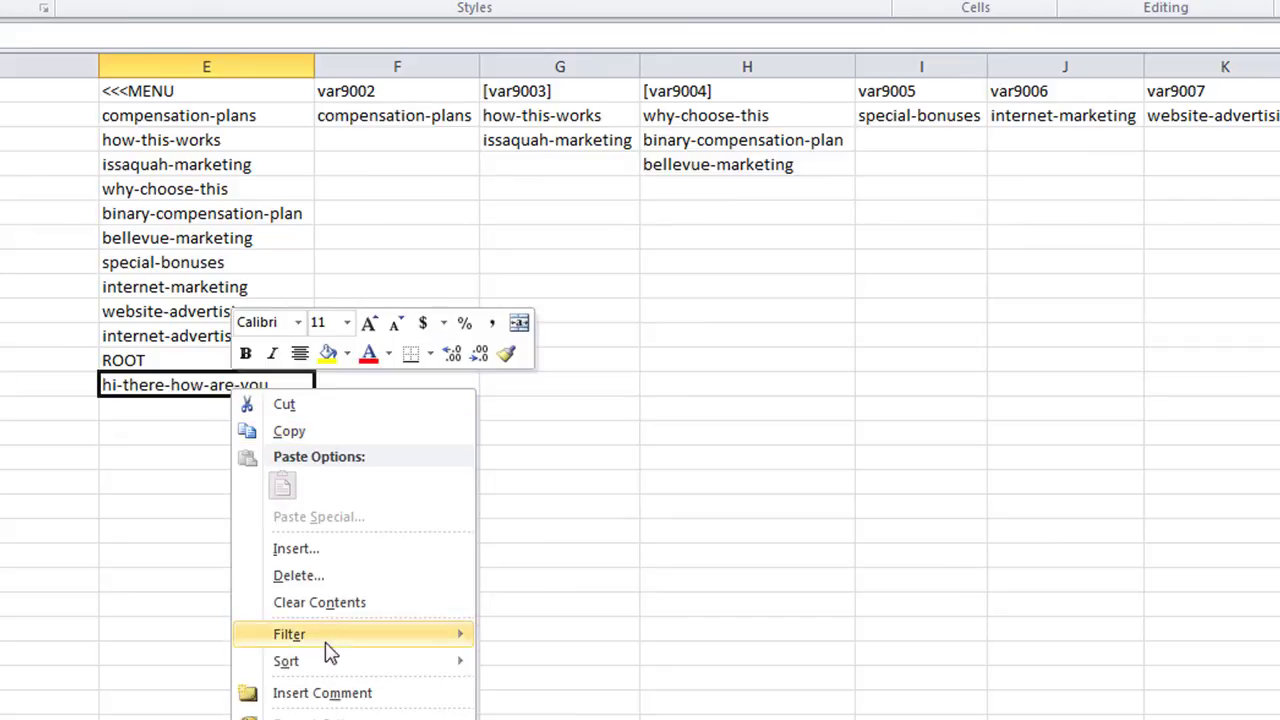
left_click(290, 578)
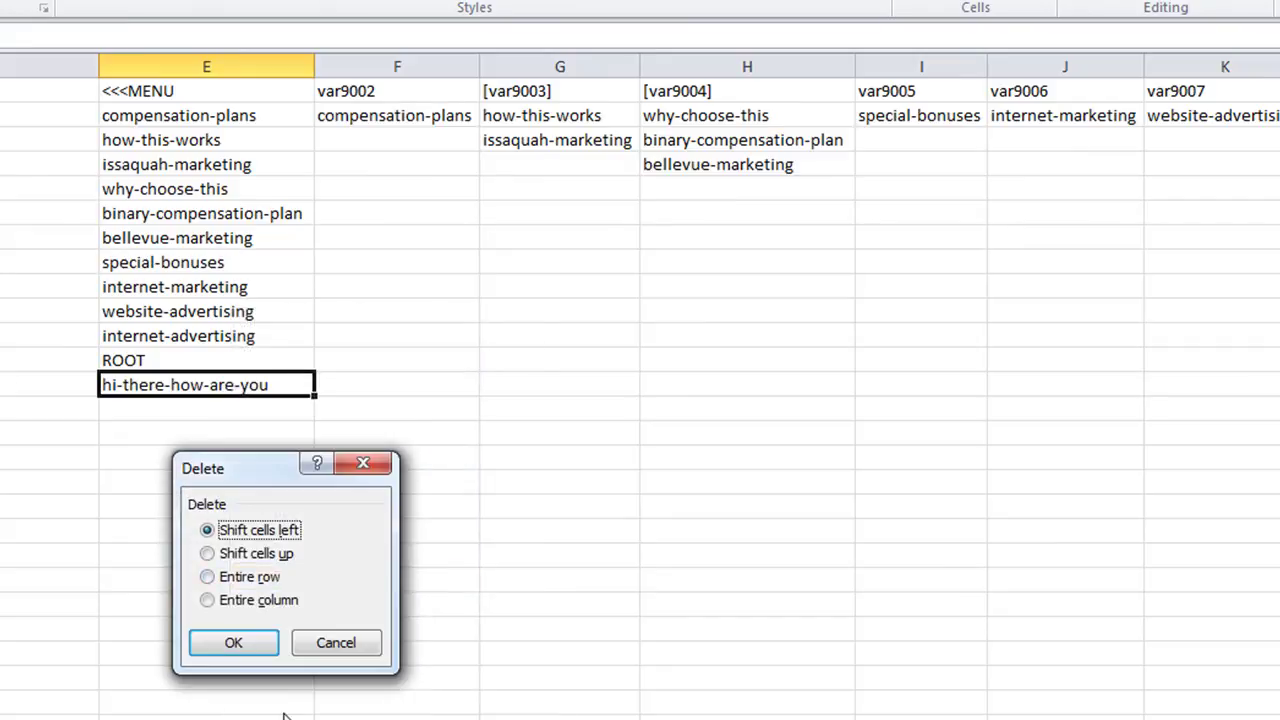
left_click(258, 554)
left_click(245, 646)
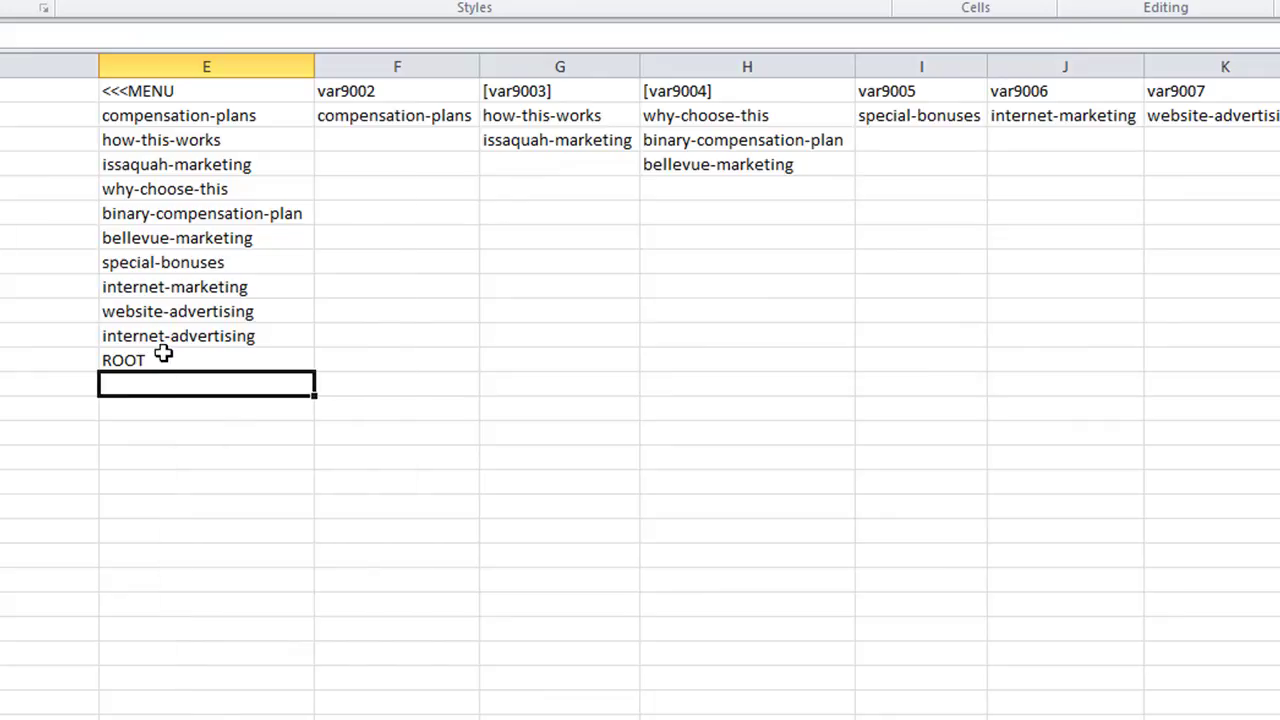
Save the 2-vars.csv file
key("Up")
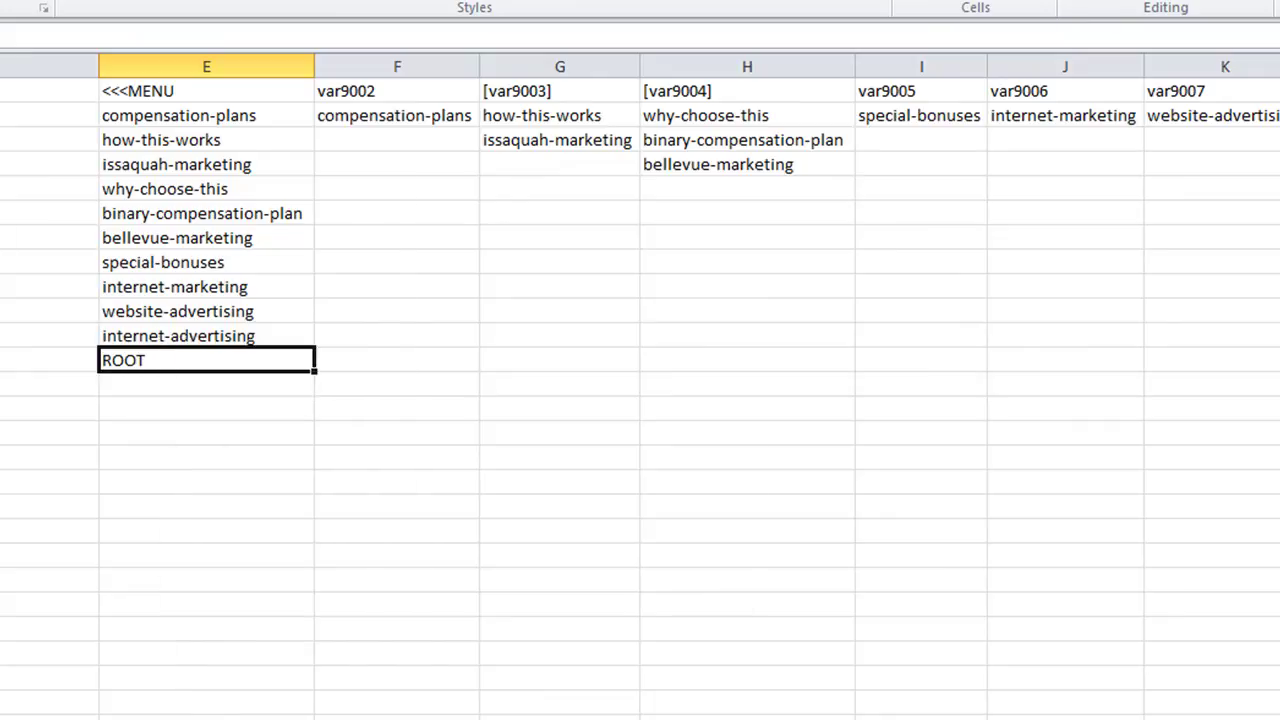
key("ctrl+s")
left_click(195, 598)
left_click(606, 438)
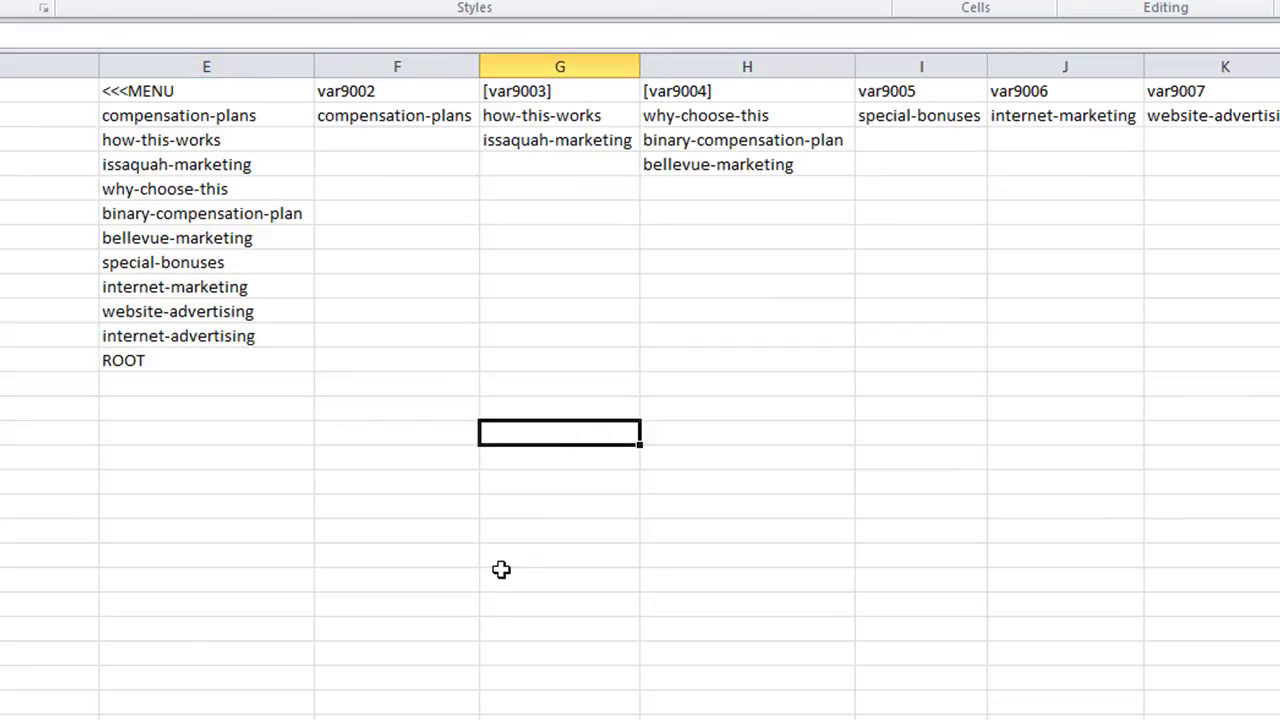
Try a space after the opening bracket of the [var9003] header in G1 and remove it again
left_click(528, 90)
left_click(694, 92)
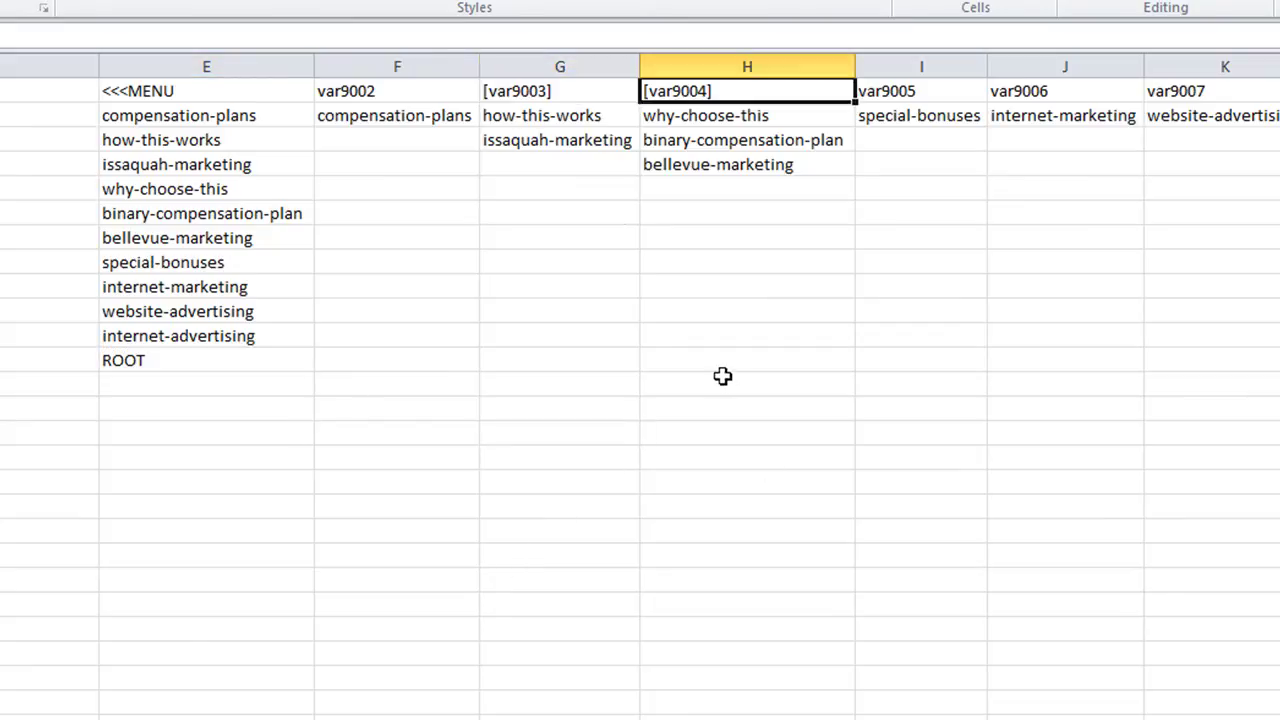
double_click(580, 91)
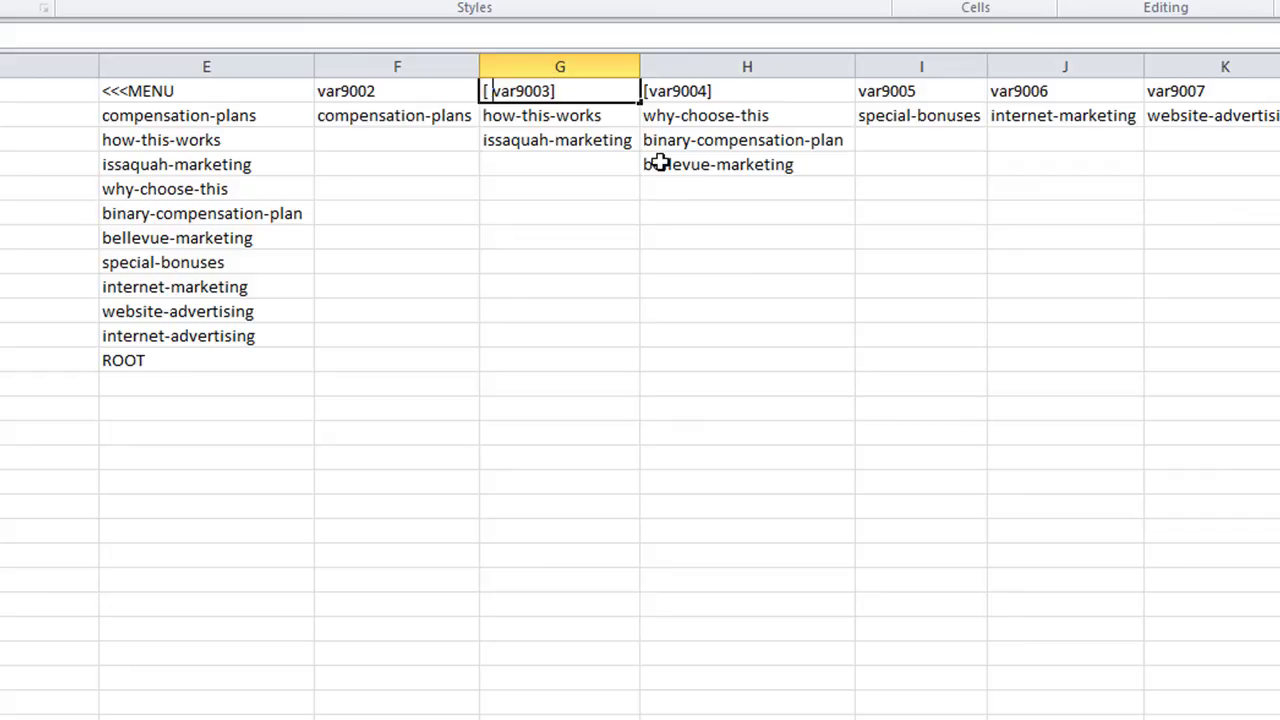
key("BackSpace")
key("BackSpace")
left_click(546, 286)
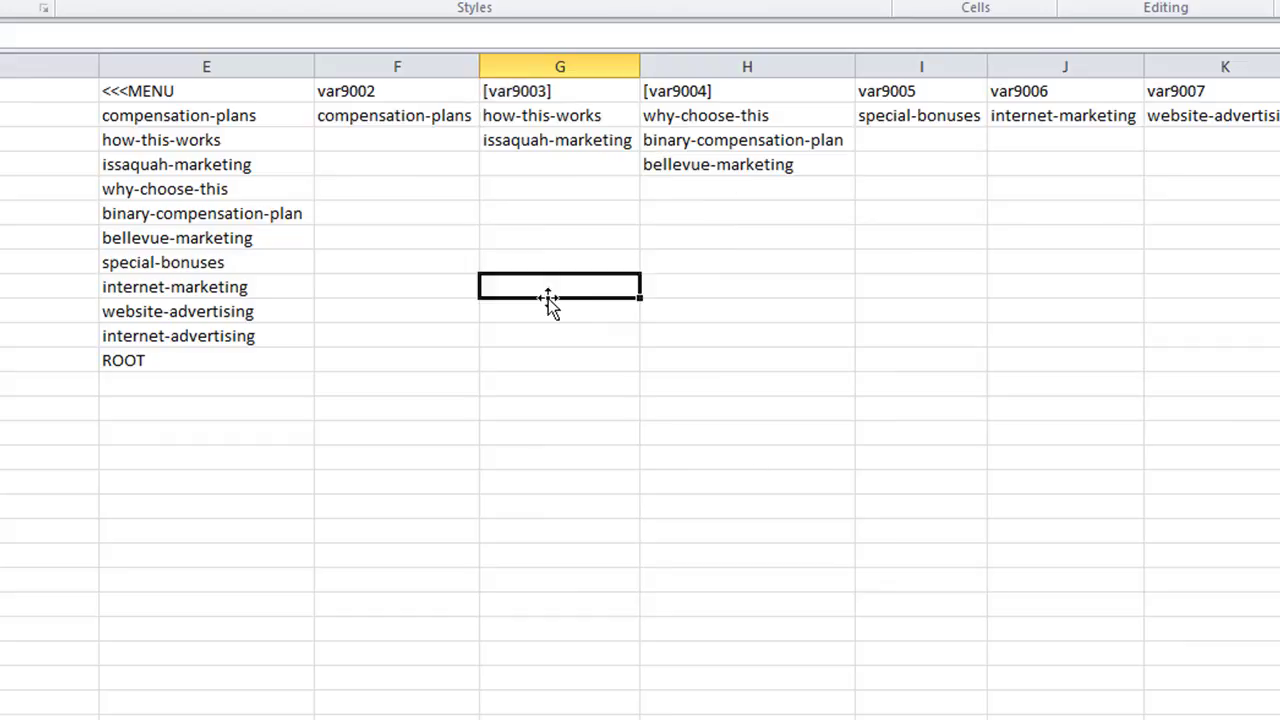
Examine the bracketed [var9003] header and the page names listed beneath it in column G
left_click(568, 92)
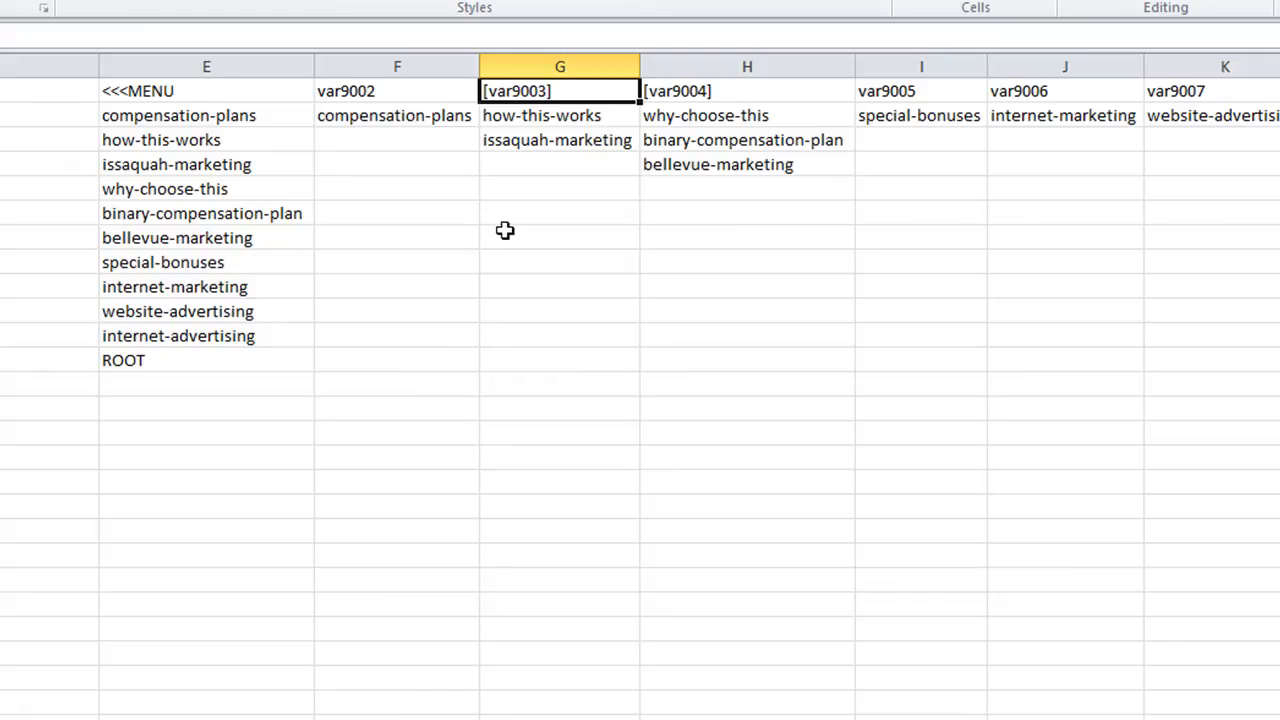
left_click(579, 121)
key("Down")
key("Up")
key("Down")
key("Up")
left_click(553, 141)
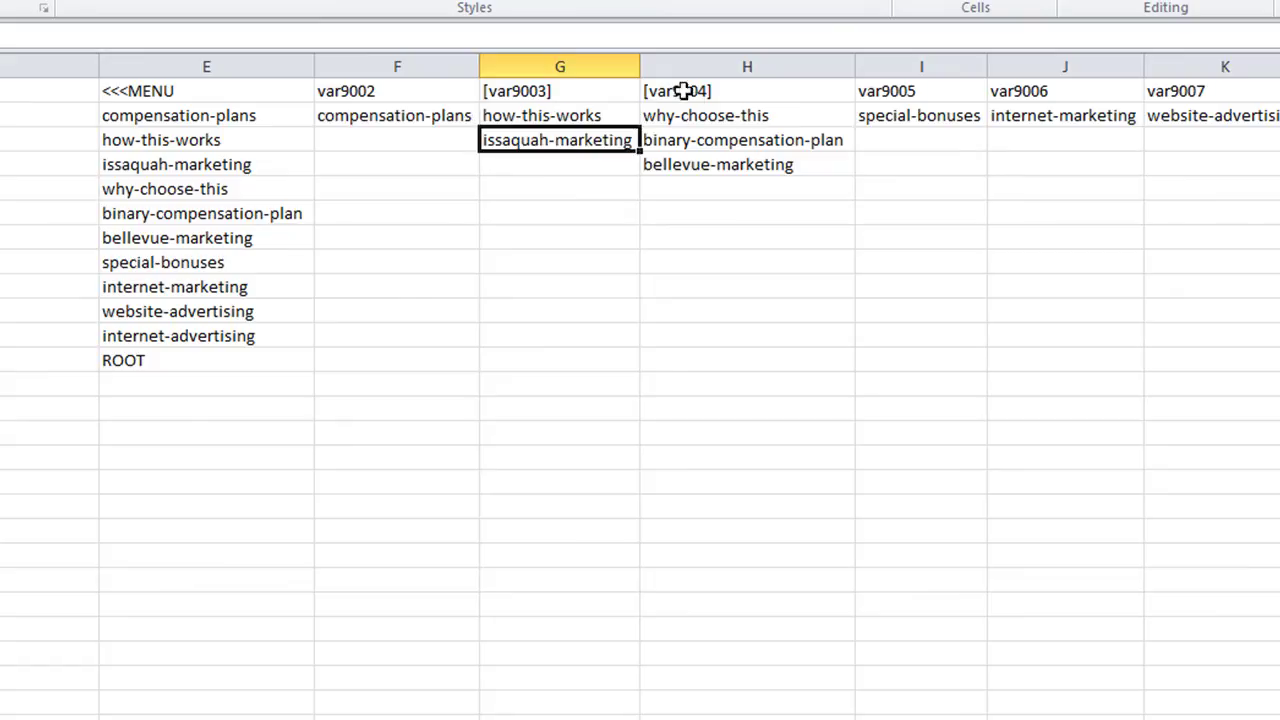
Examine the page names under [var9004] in column H and compare them with the first entry under [var9003]
left_click(699, 90)
left_click(703, 117)
left_click(694, 140)
left_click(699, 165)
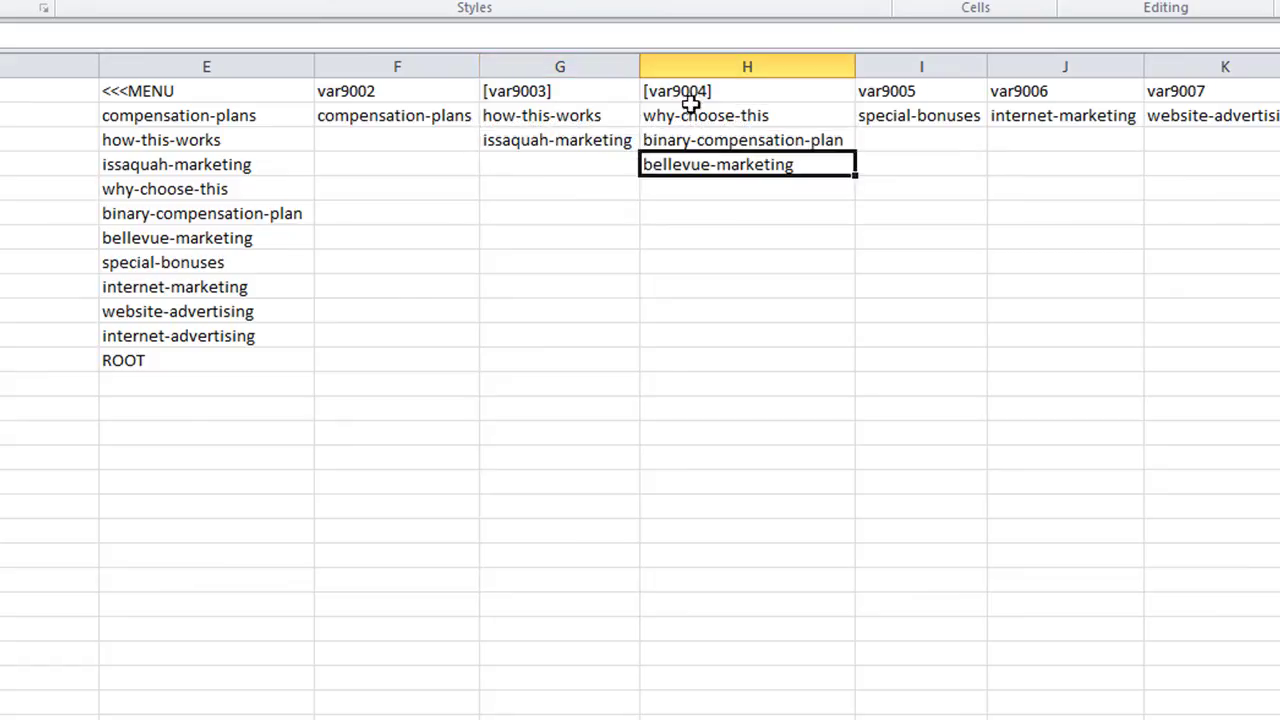
left_click(688, 116)
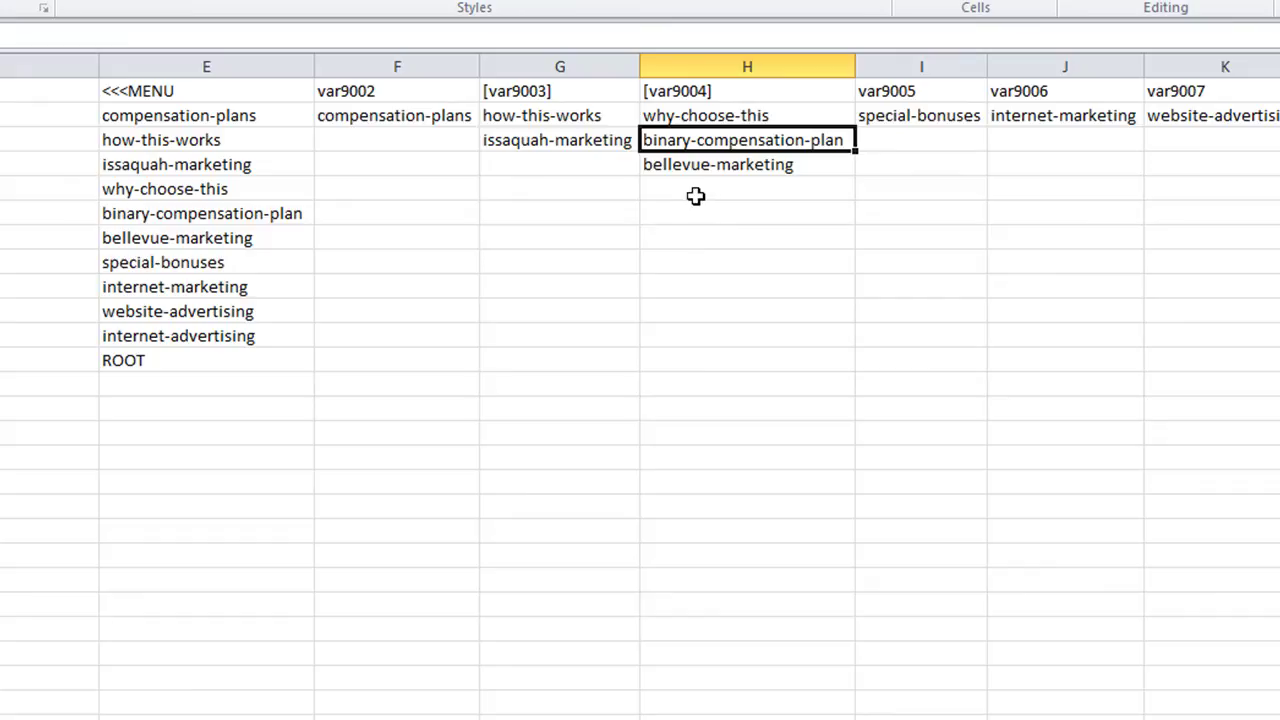
left_click(697, 168)
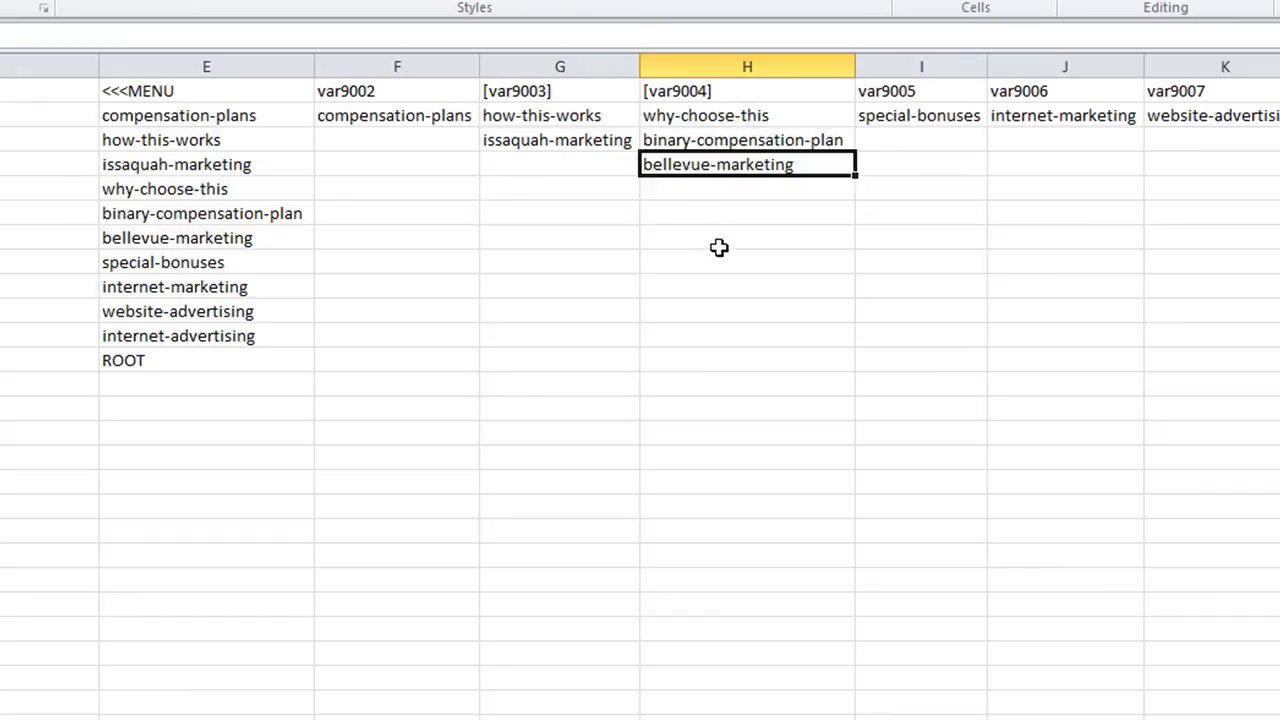
left_click(711, 124)
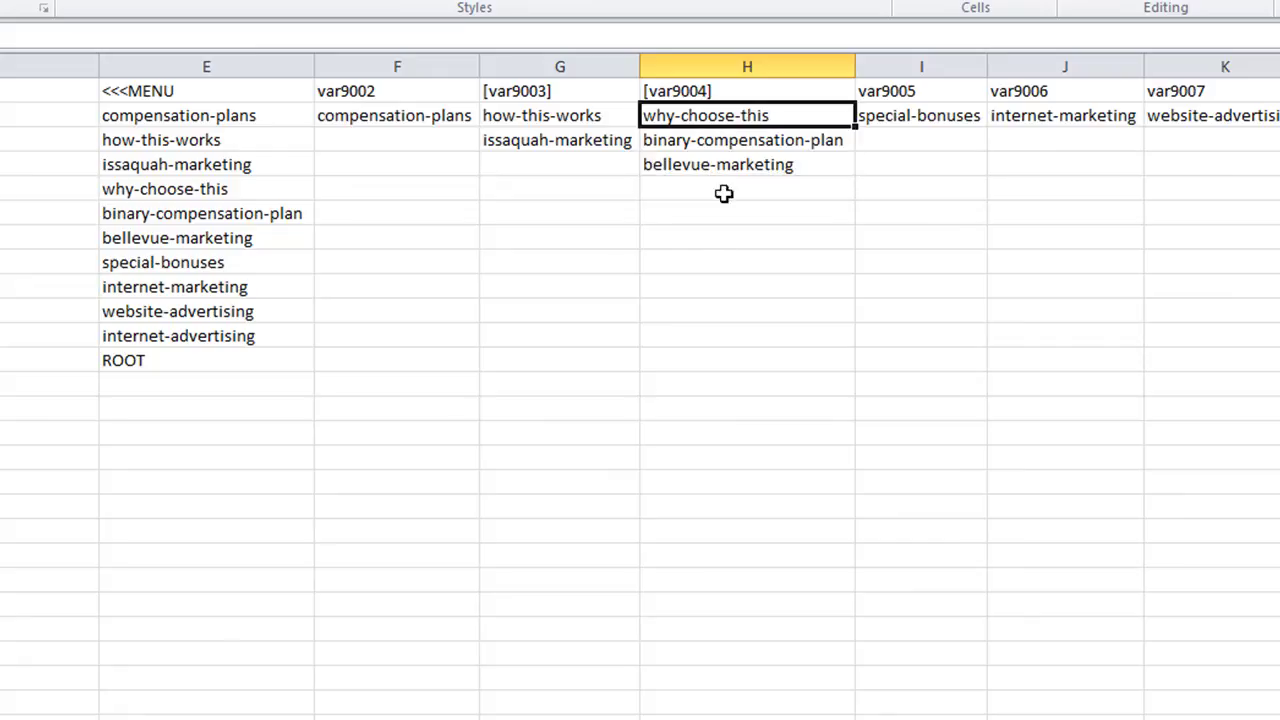
left_click(707, 145)
left_click(711, 163)
left_click(762, 363)
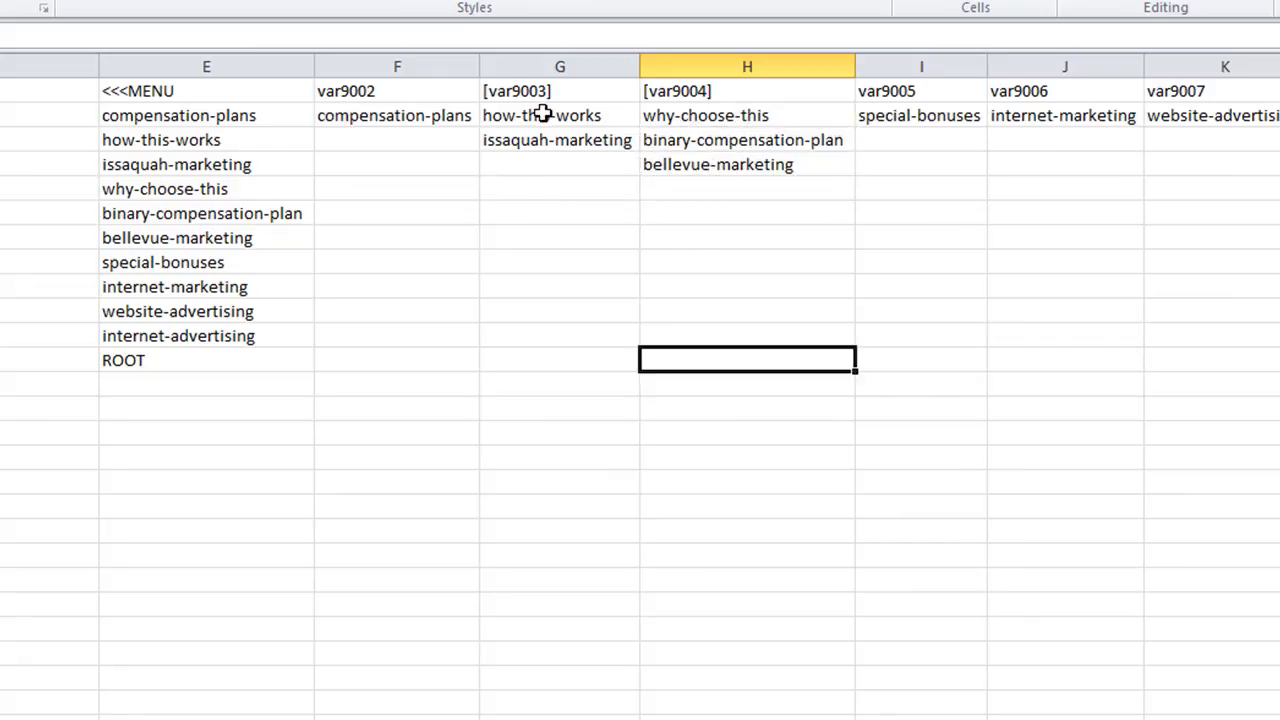
left_click(541, 115)
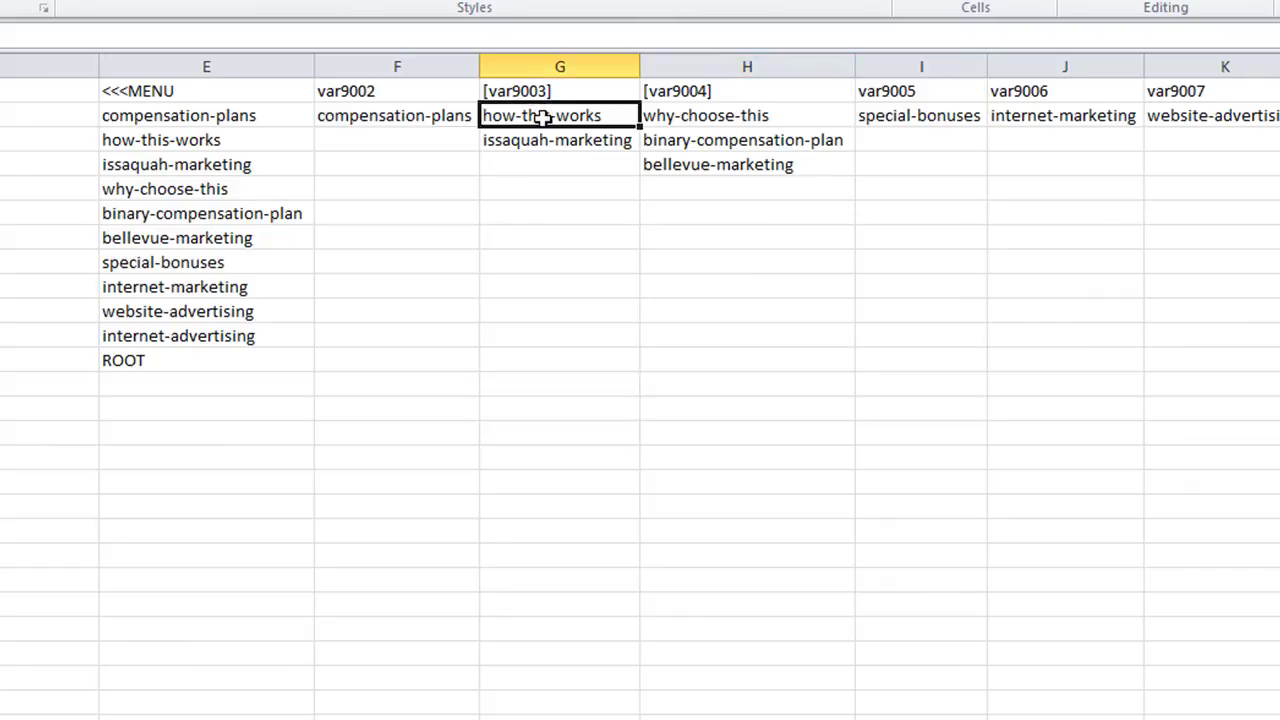
Compare the page names under [var9003] in column G with those under [var9004] in column H
left_click(543, 140)
left_click(544, 112)
left_click(541, 140)
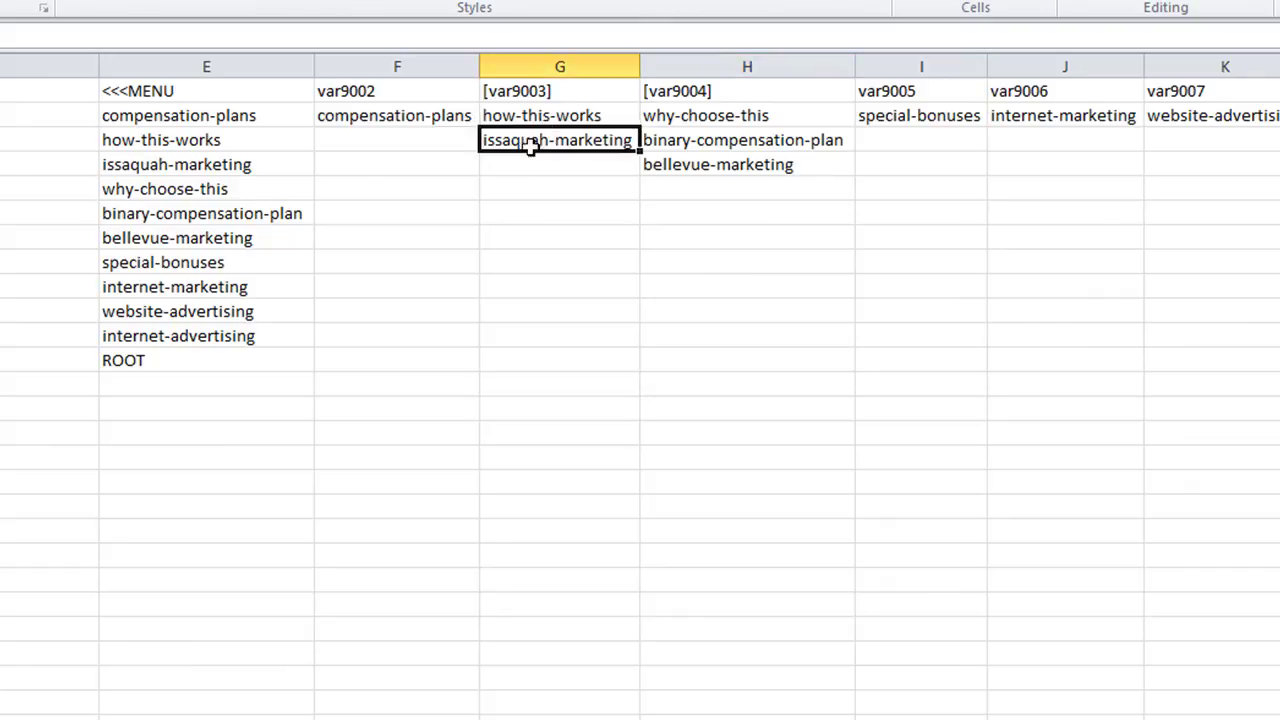
left_click(691, 117)
left_click(686, 141)
left_click(680, 165)
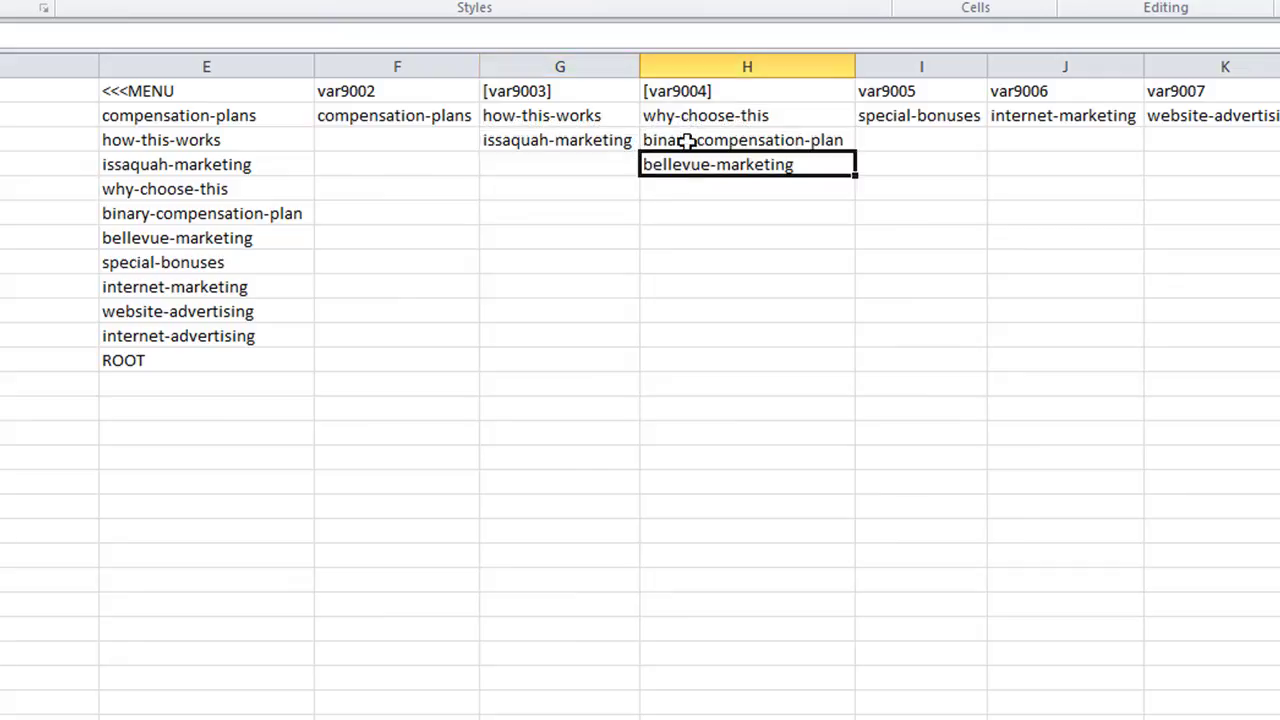
left_click(689, 119)
left_click(578, 140)
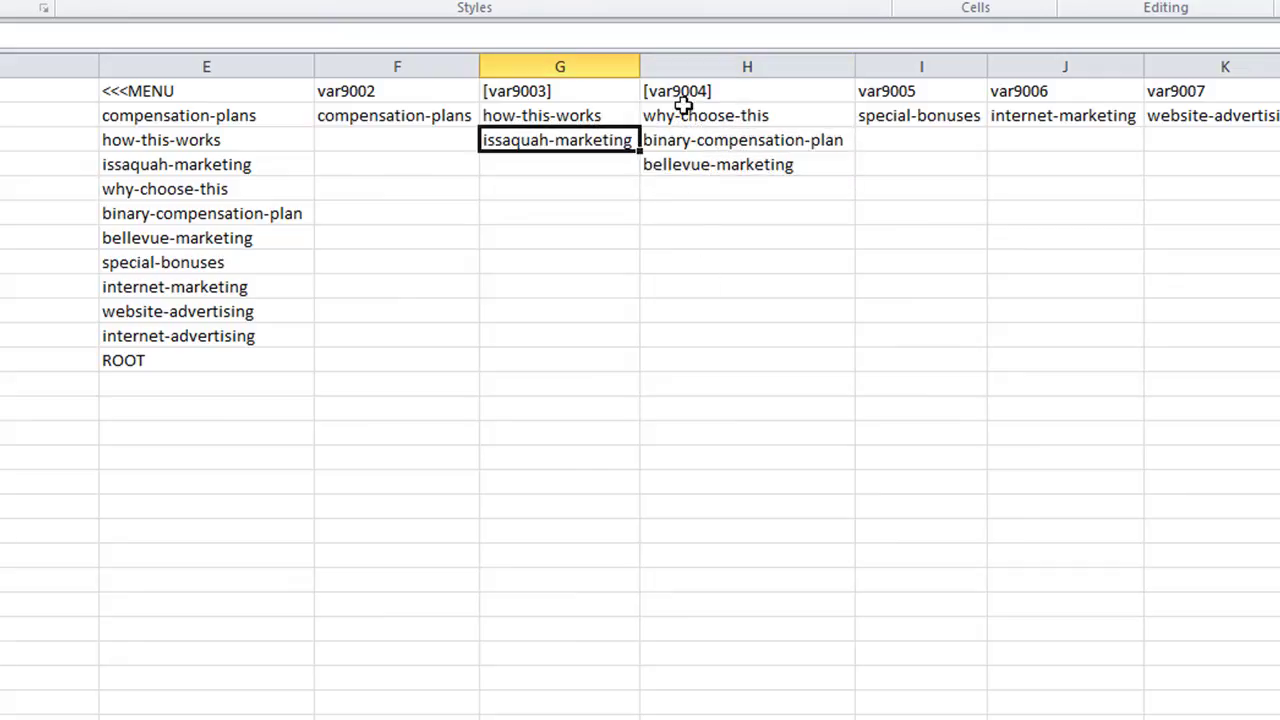
left_click(677, 117)
left_click(736, 305)
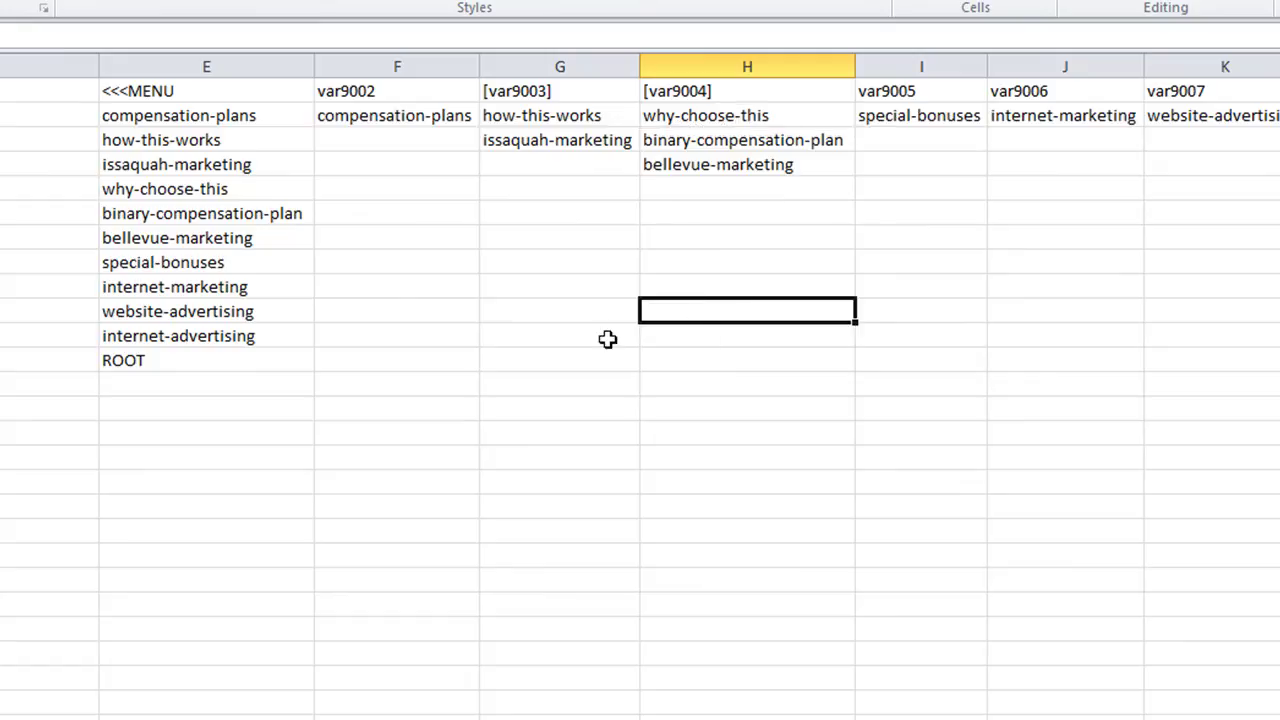
Examine the cell ranges beneath var9002, [var9003] and [var9004] in columns F, G and H
left_click_drag(400, 118, 408, 503)
left_click_drag(583, 120, 562, 566)
left_click_drag(740, 118, 749, 514)
left_click(380, 138)
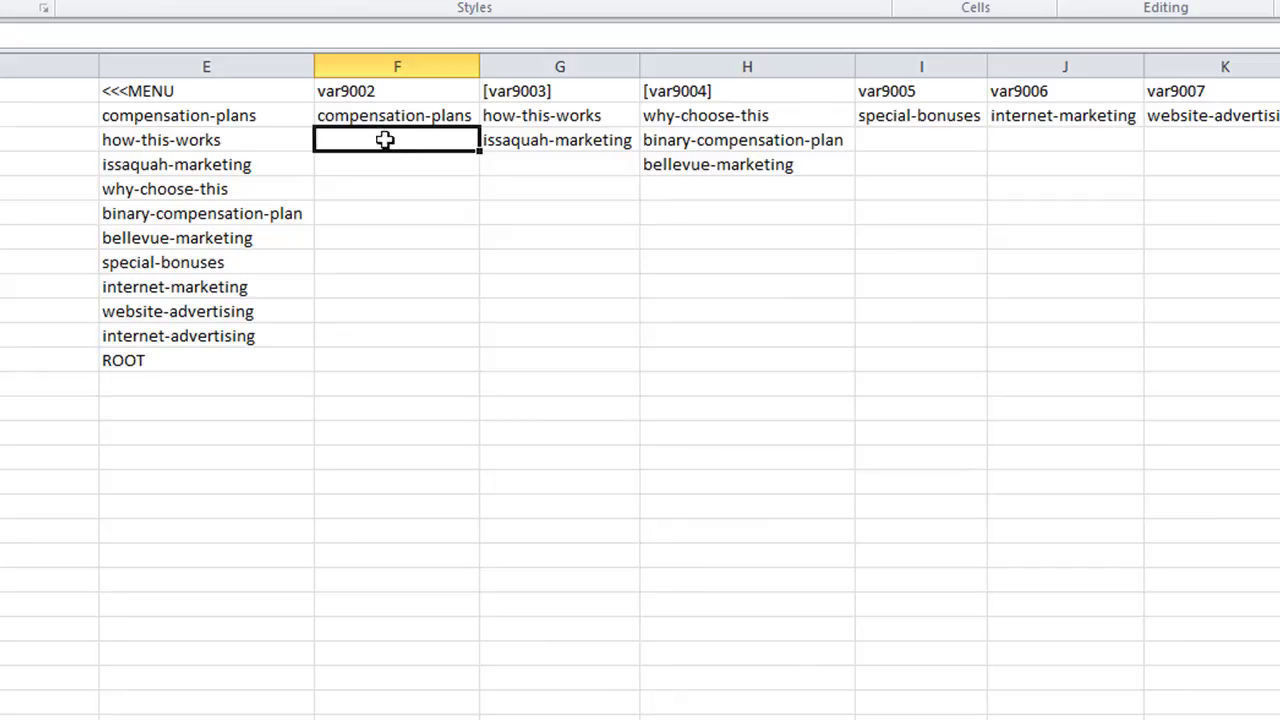
left_click(379, 112)
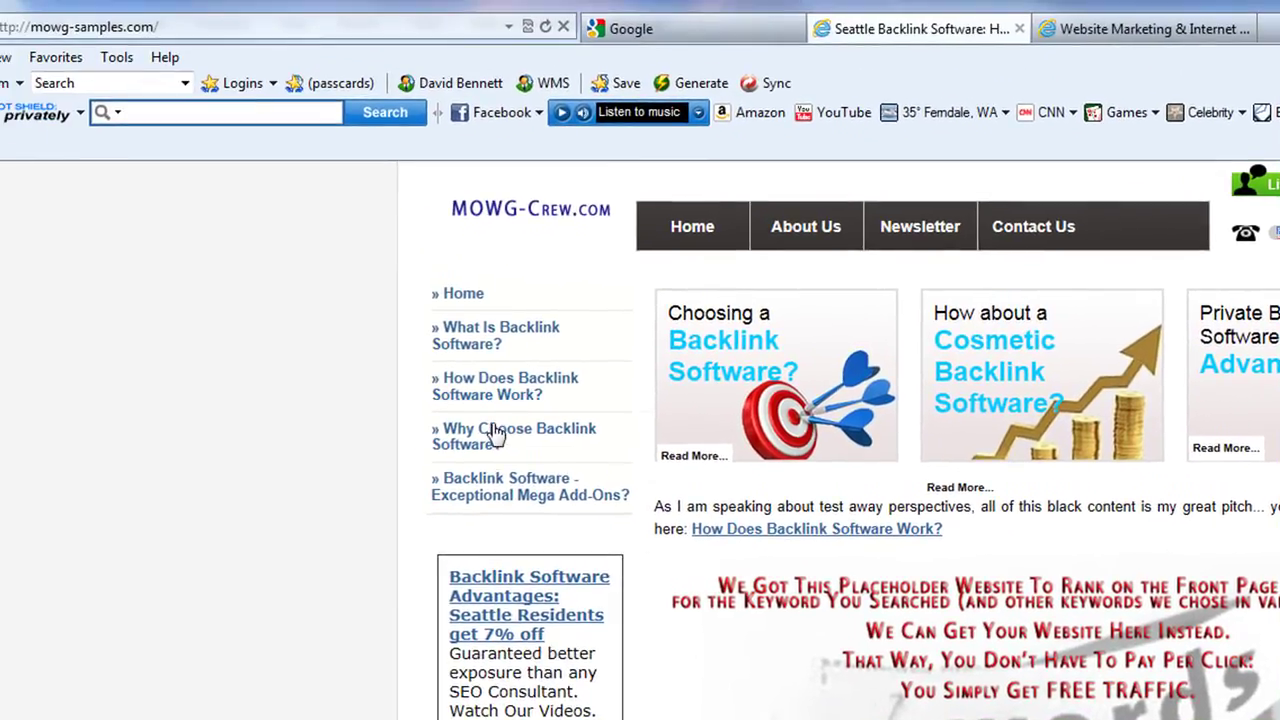
Open the Why Choose Backlink Software page on the mowg-samples.com site and inspect its web address
left_click(475, 443)
left_click(418, 36)
left_click(410, 30)
Switch between Excel and the browser to compare the binary-compensation-plan entry under [var9004] with the sample page's address
key("alt+Tab")
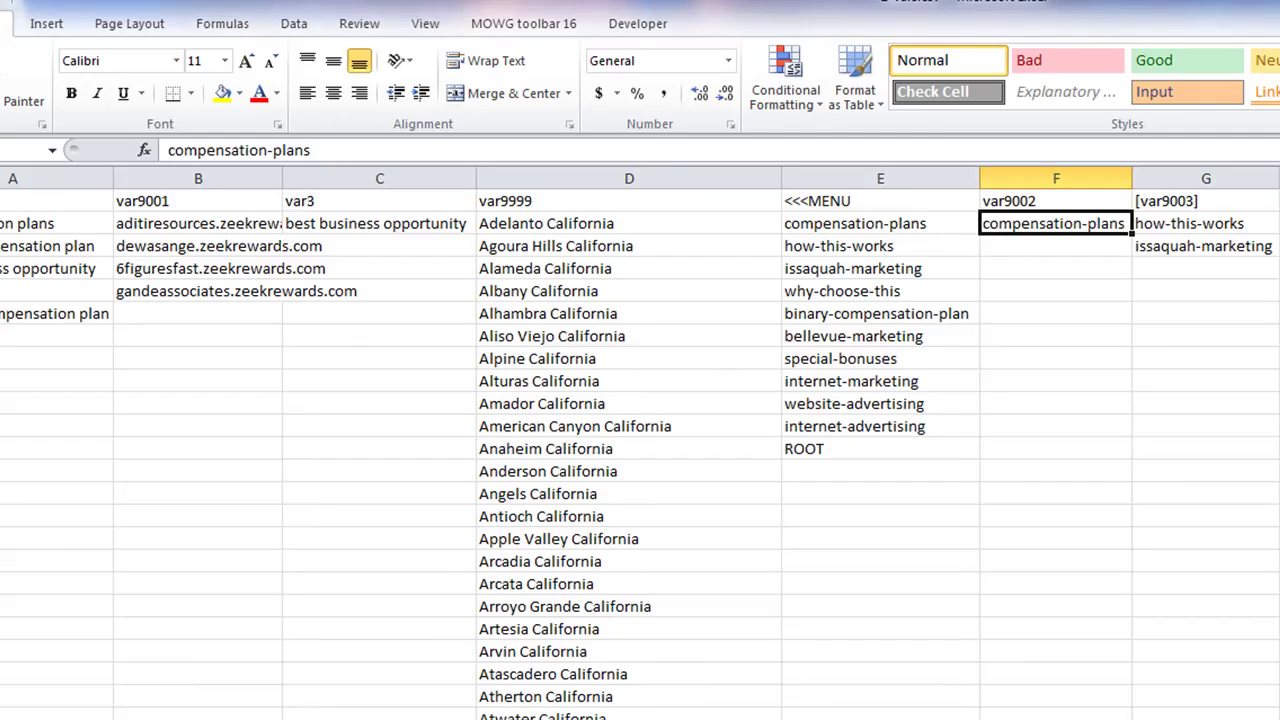
left_click(1279, 246)
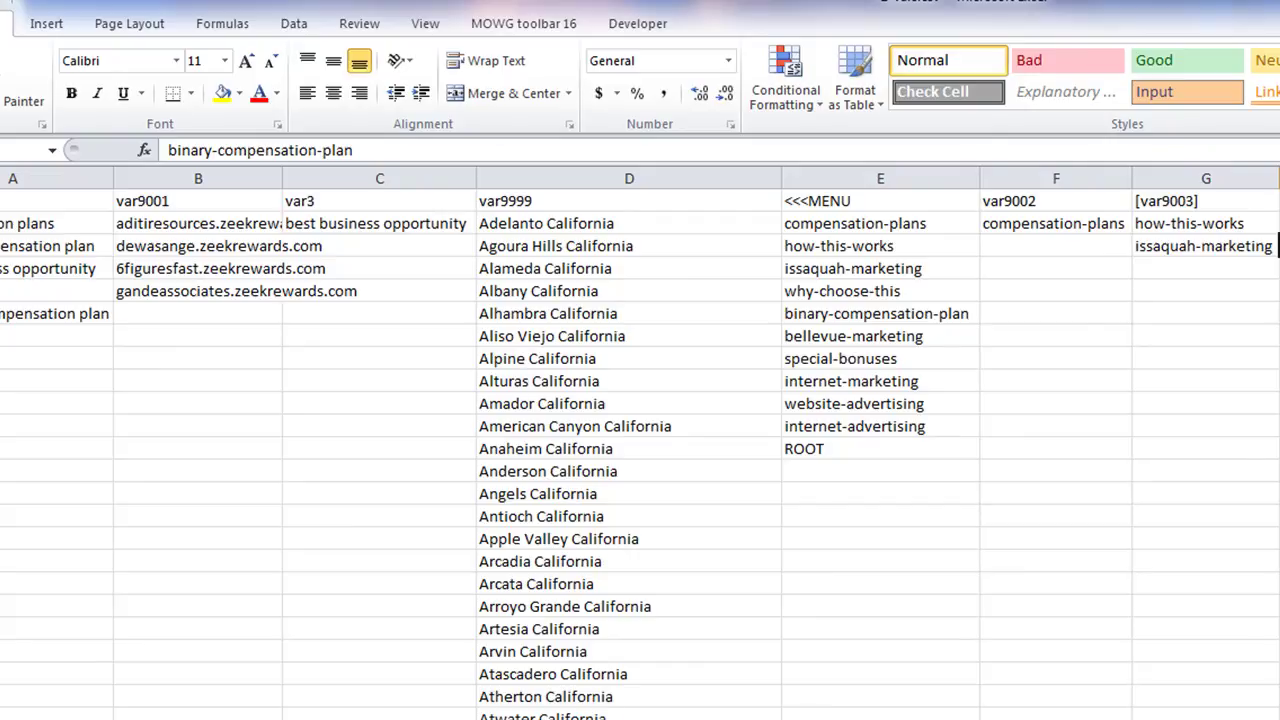
key("alt+Tab")
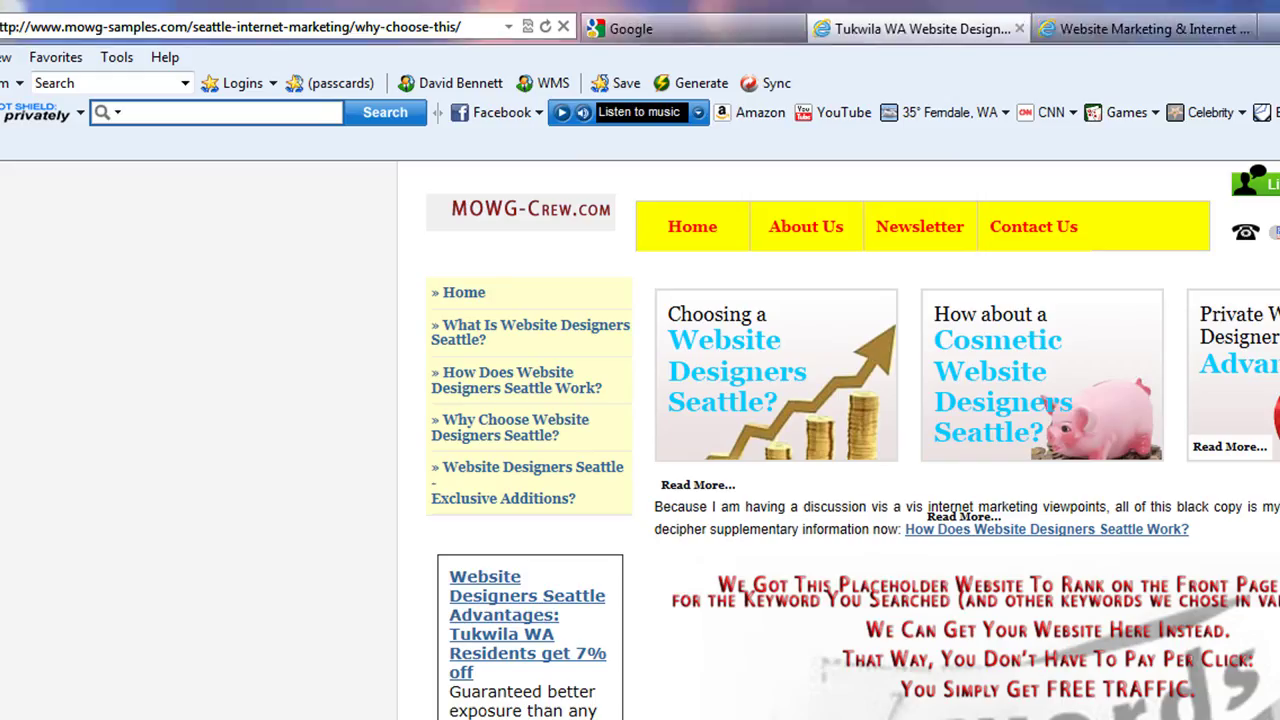
key("alt+Tab")
key("alt+Tab")
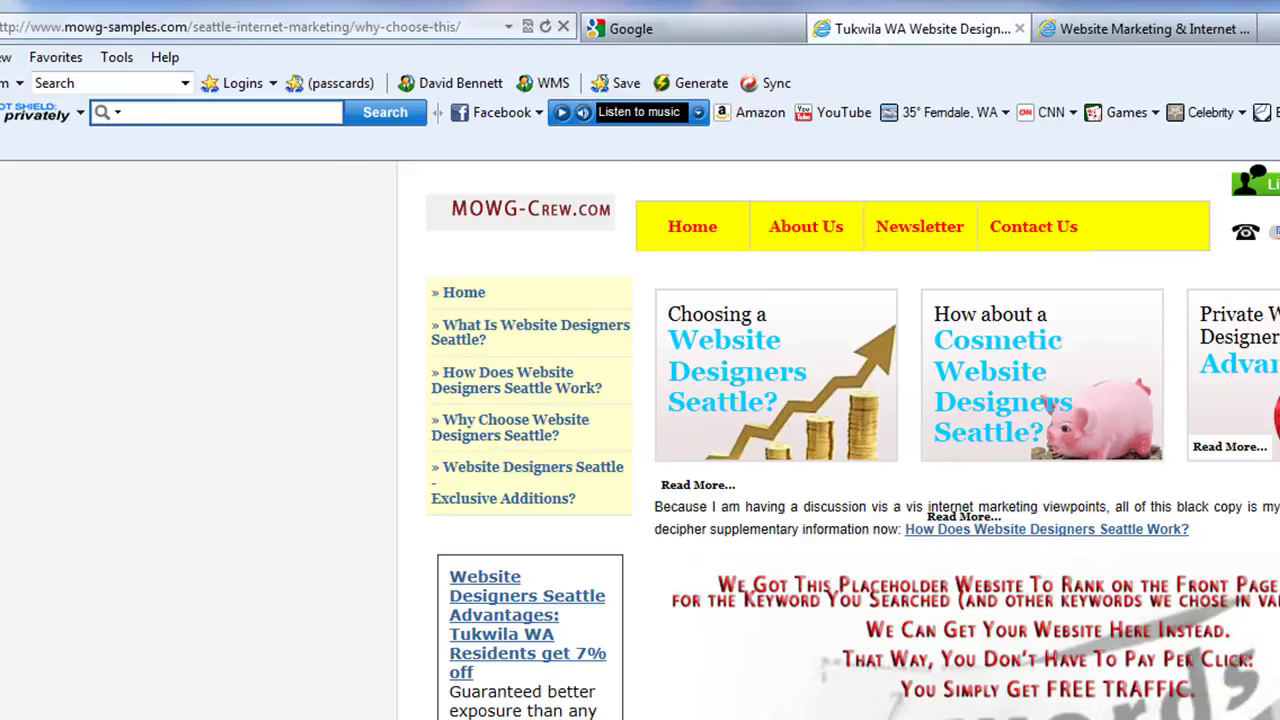
Return to Excel and examine the keywords under var2 and the affiliate addresses under var9001
key("alt+Tab")
left_click(95, 451)
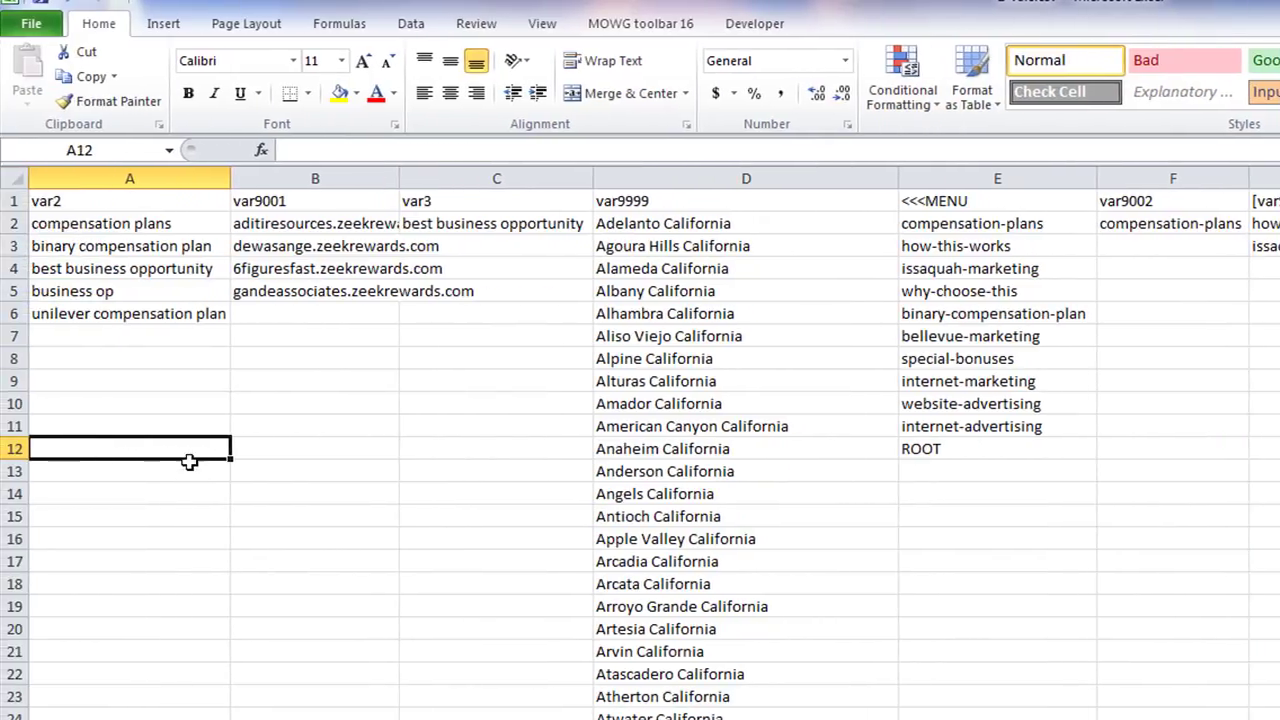
left_click_drag(120, 223, 117, 305)
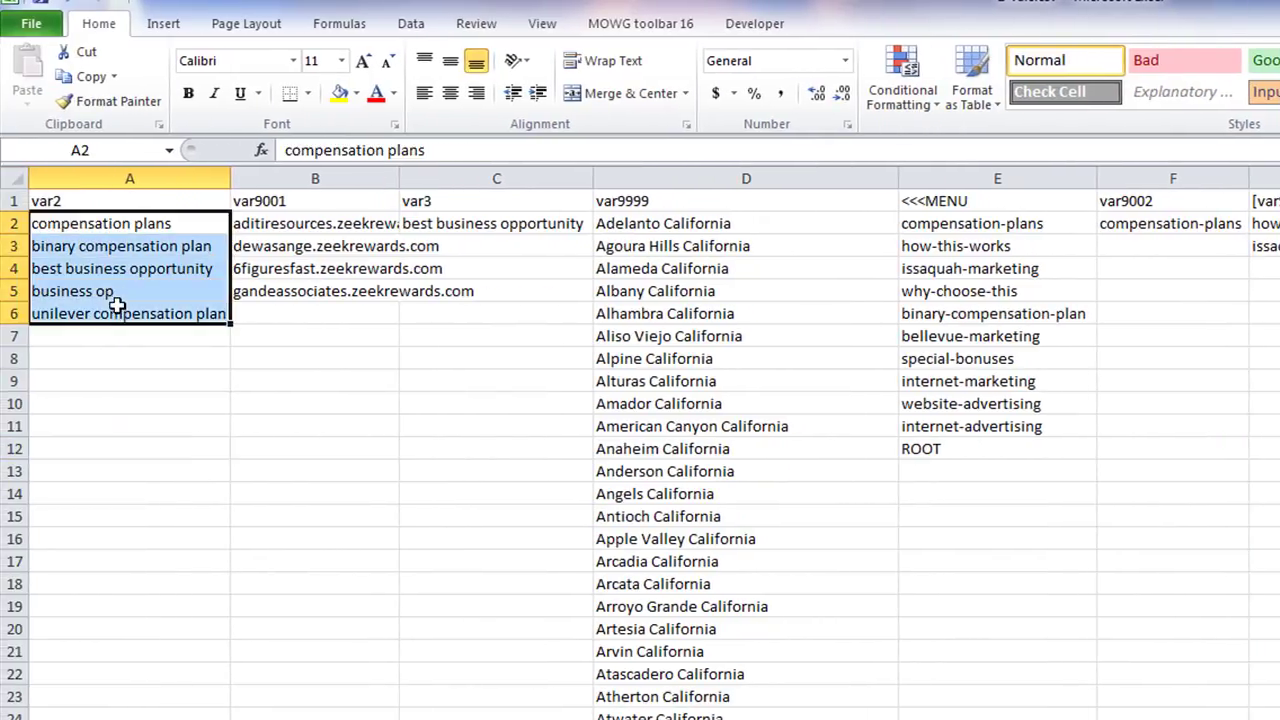
left_click_drag(289, 229, 290, 296)
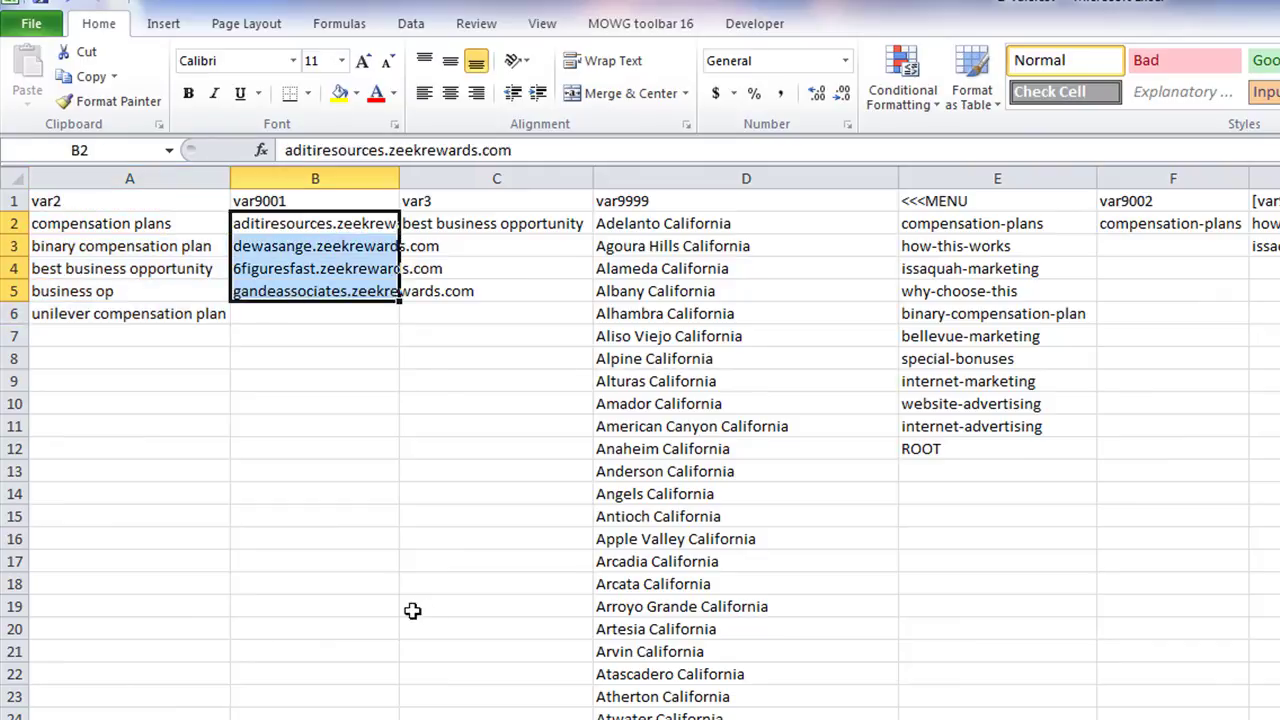